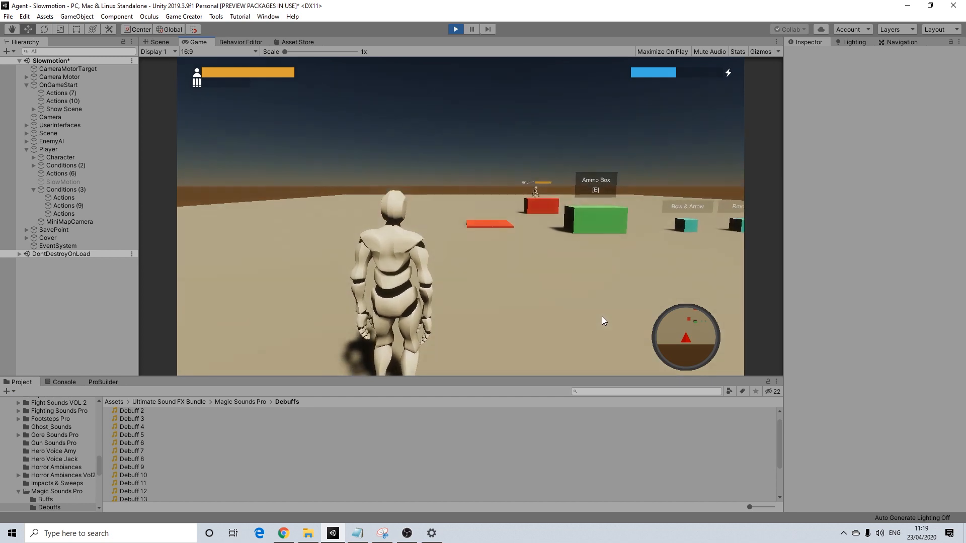
# Walk the player character around the level in the running game to examine its normal-speed movement
pyautogui.press('w')
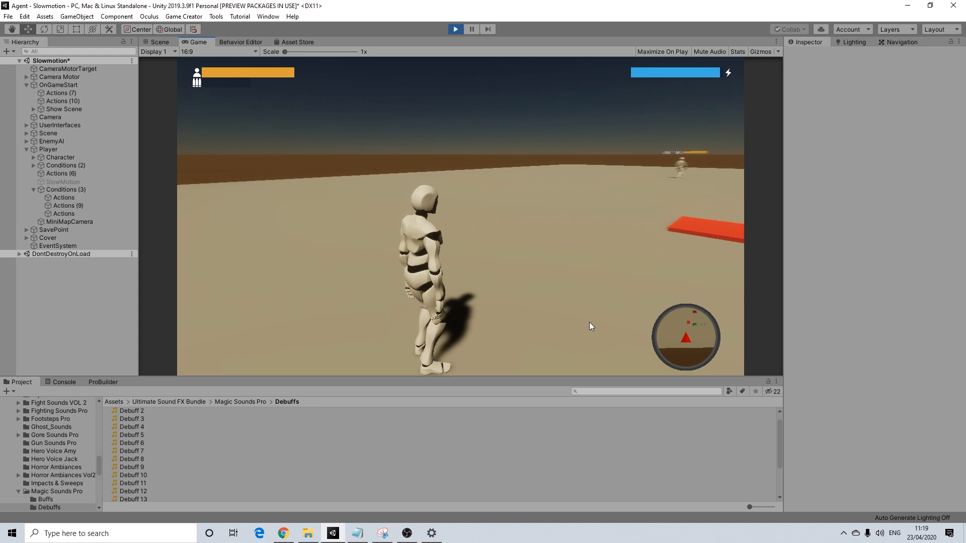
pyautogui.press('a')
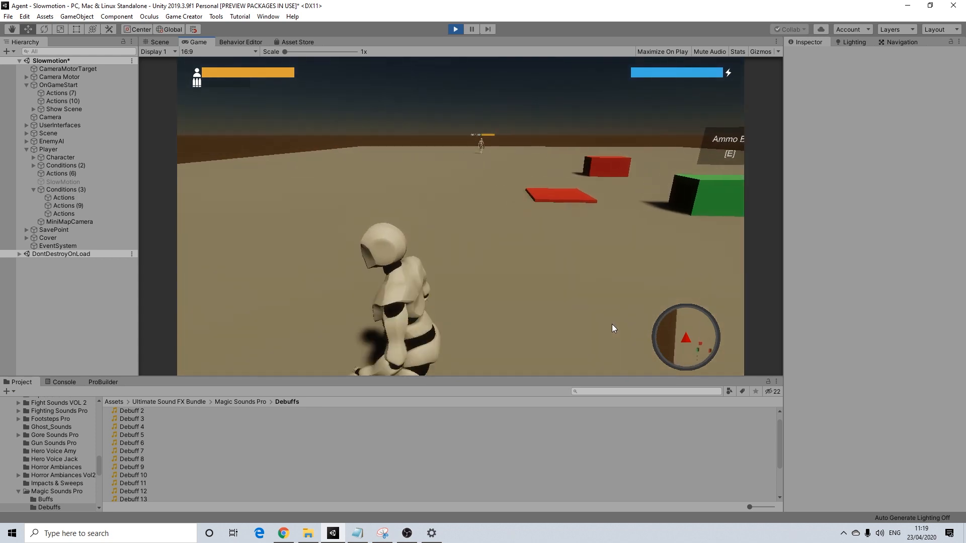
pyautogui.press('w')
pyautogui.press('d')
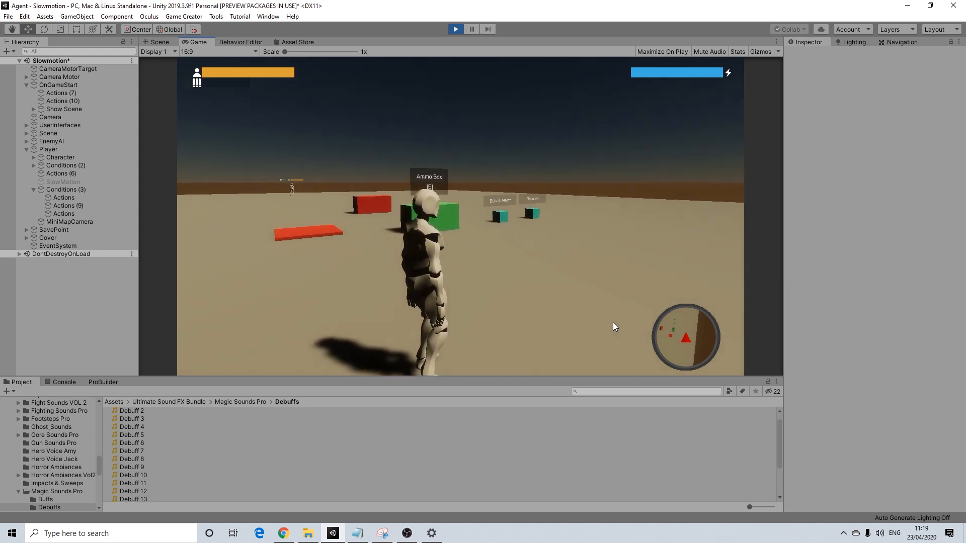
pyautogui.press('w')
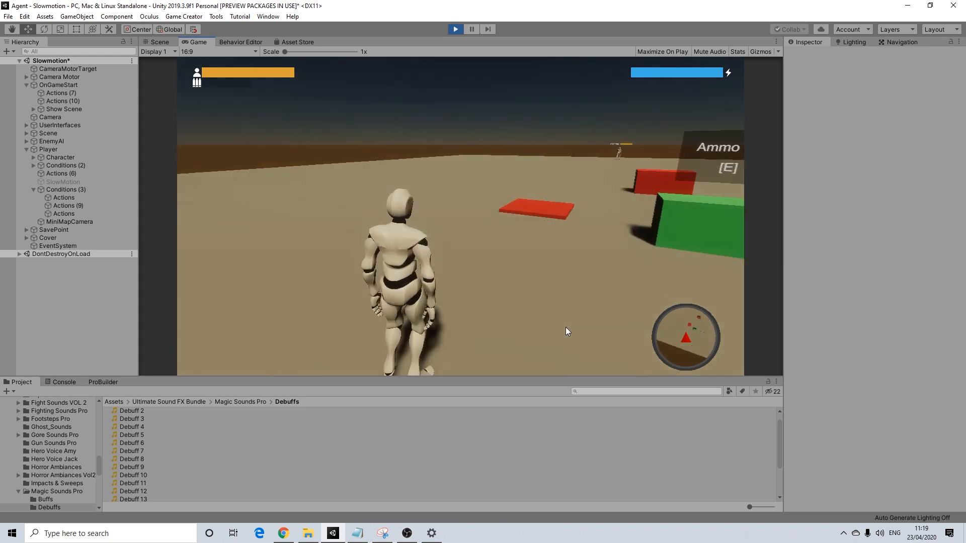
pyautogui.press('a')
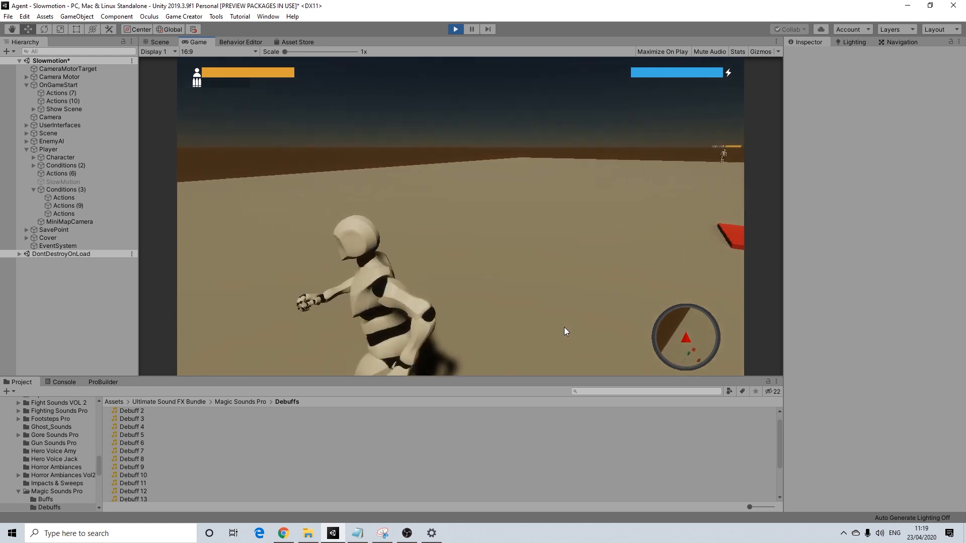
pyautogui.press('d')
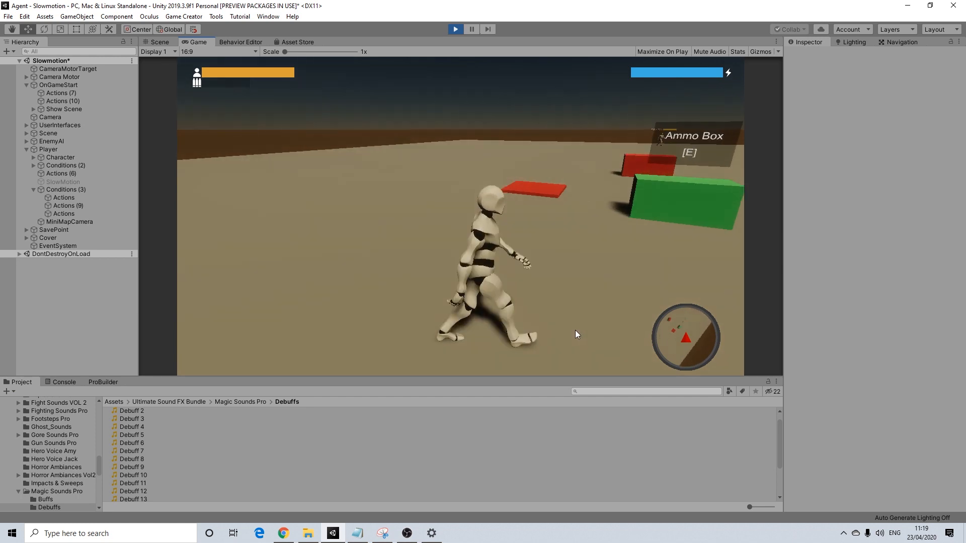
pyautogui.press('w')
pyautogui.press('w')
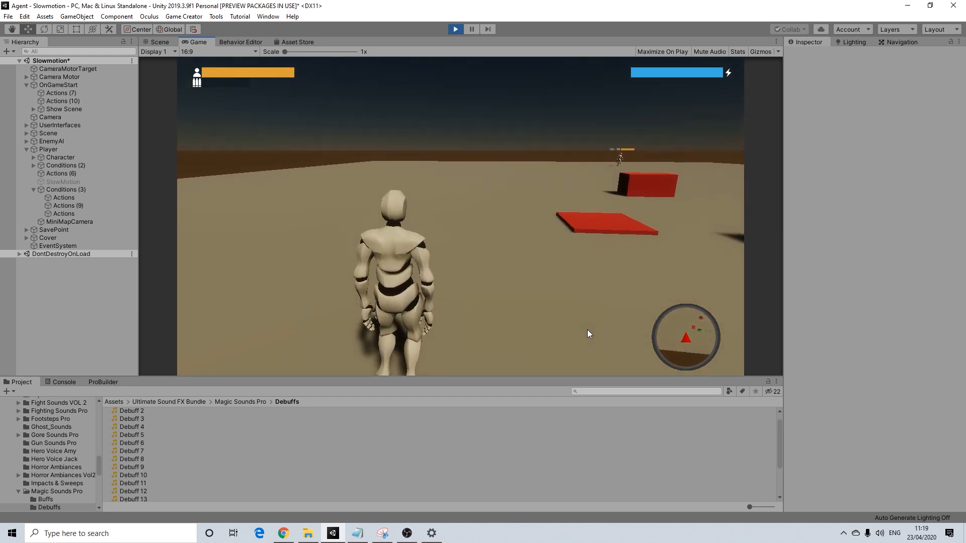
# Activate the slow-motion power in the running game, run forward past the red platform and jump
pyautogui.press('q')
pyautogui.press('w')
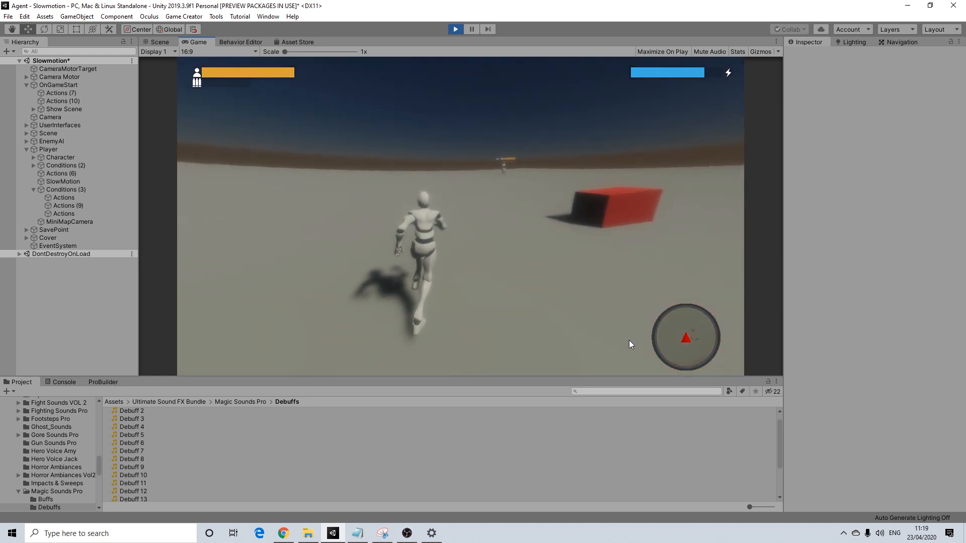
pyautogui.press('space')
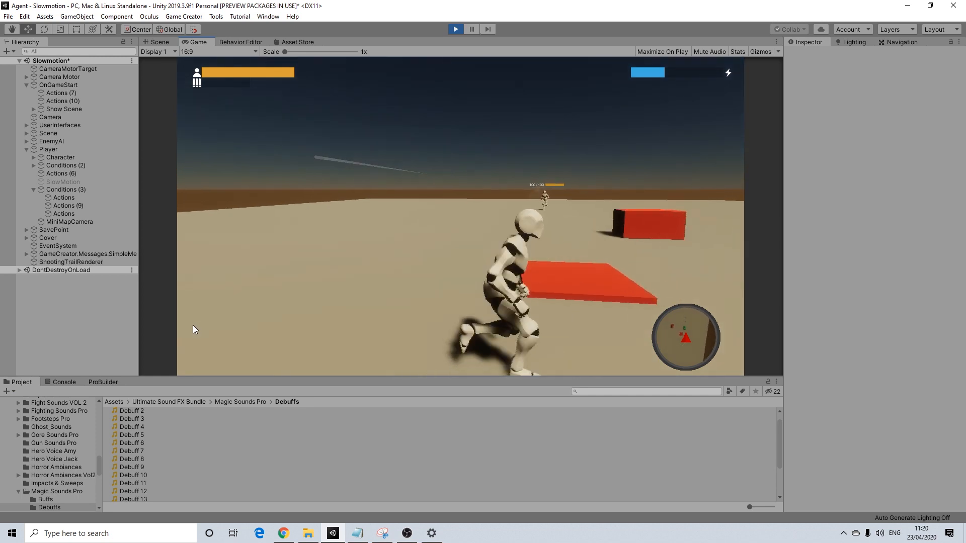
# Run and jump towards the enemy, test the slow-motion power near it, and end play mode
pyautogui.press('a')
pyautogui.press('w')
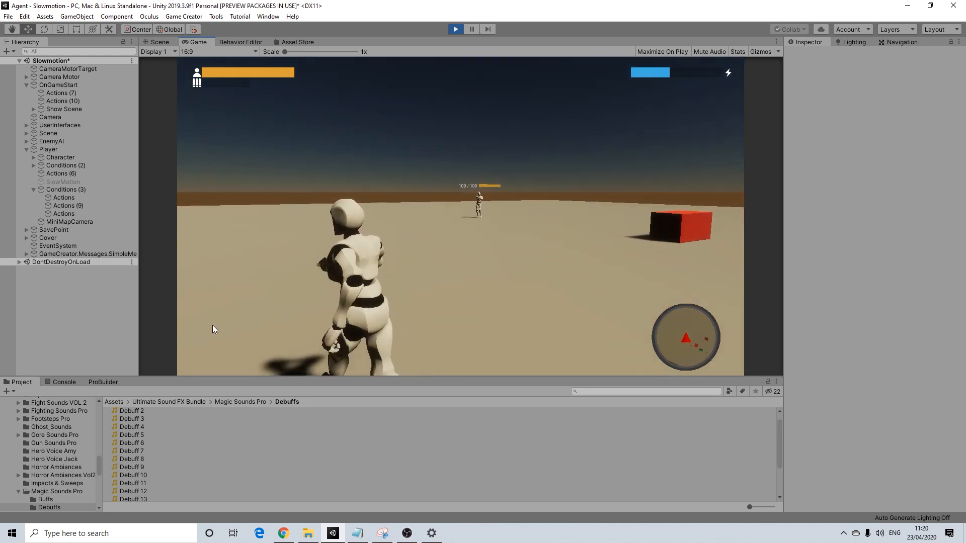
pyautogui.press('space')
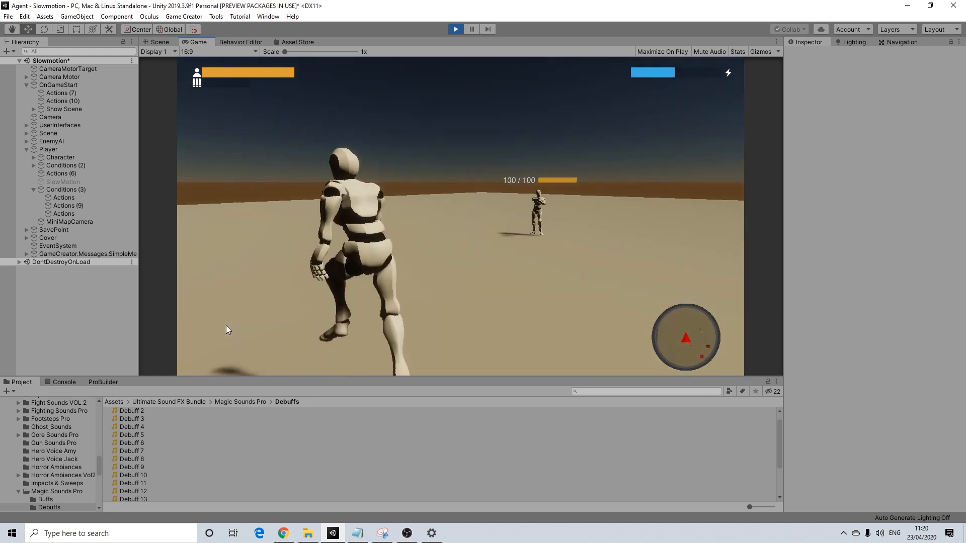
pyautogui.press('w')
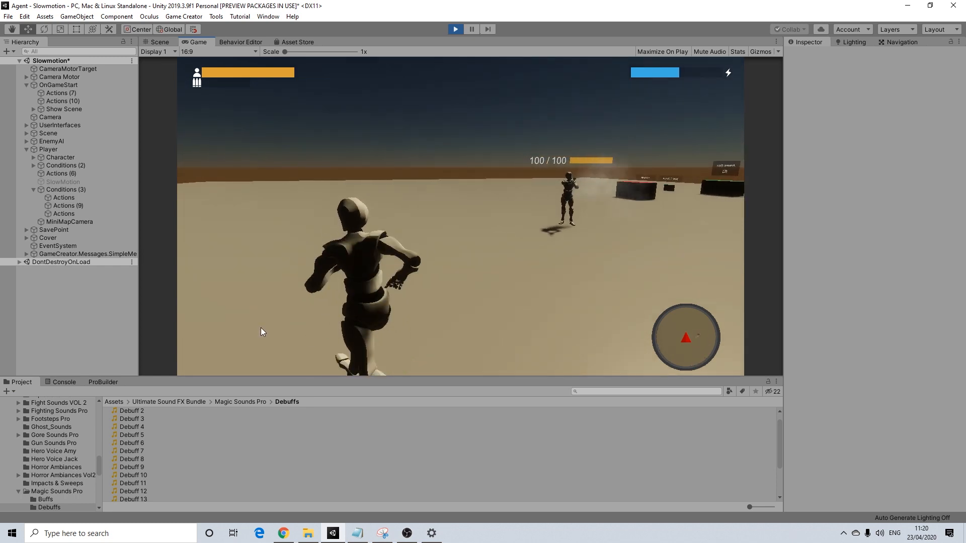
pyautogui.press('q')
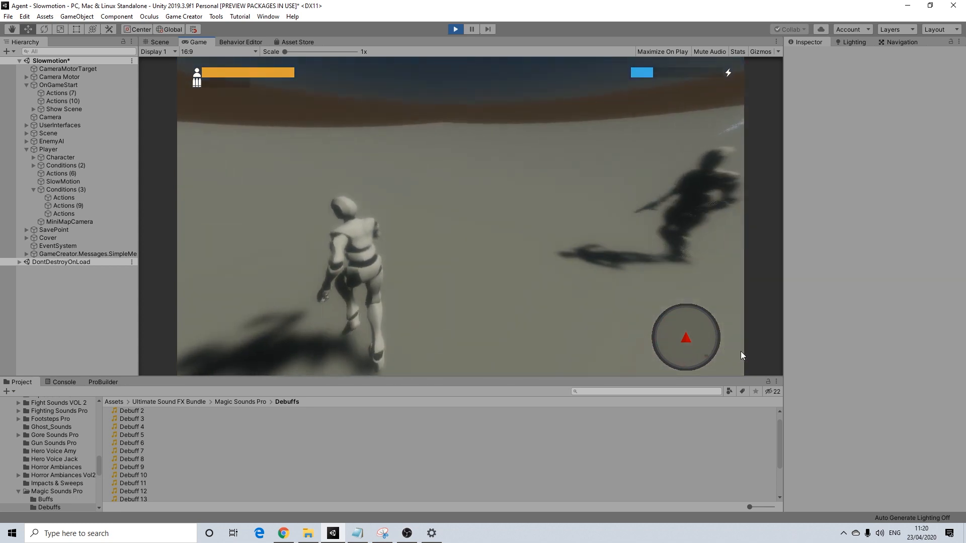
pyautogui.press('q')
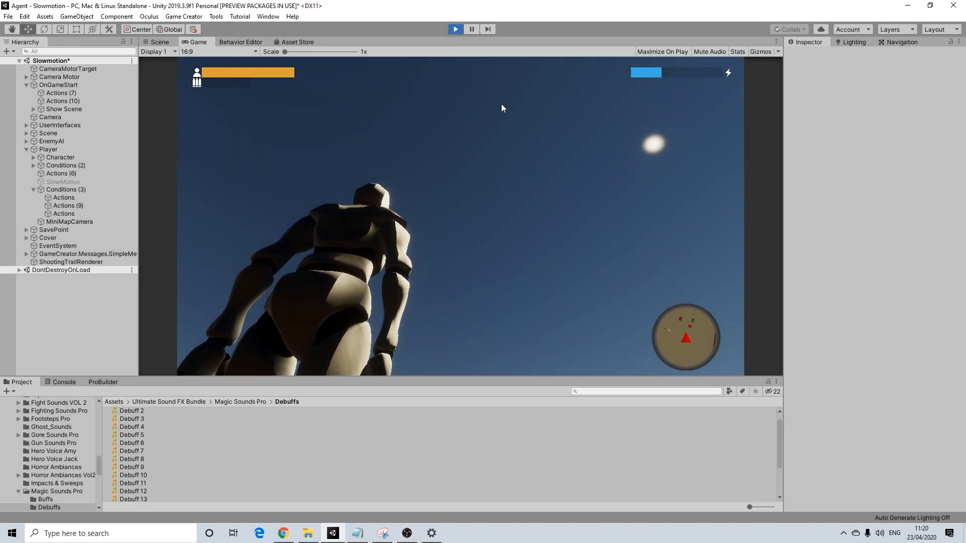
pyautogui.hotkey('ctrl', 'p')
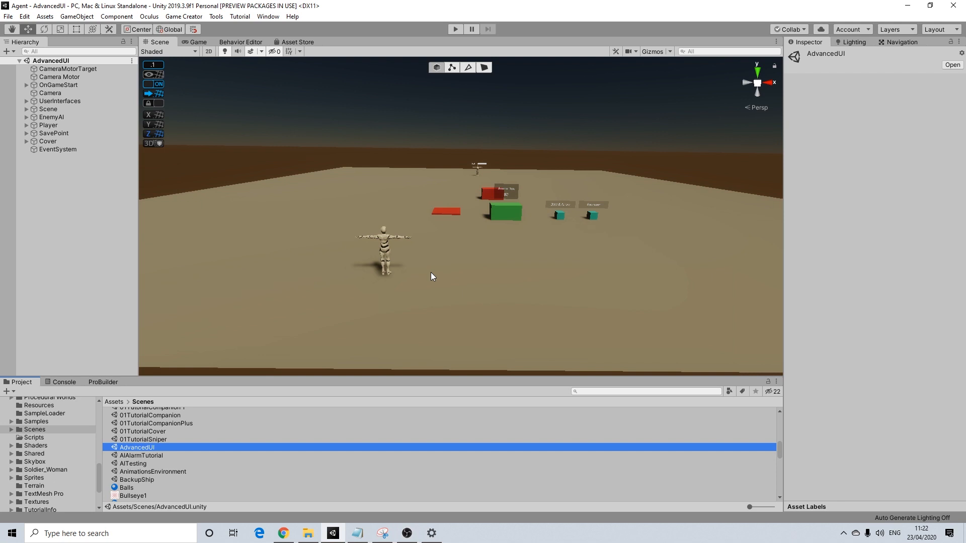
pyautogui.scroll(4, 431, 273)
pyautogui.moveTo(430, 273); pyautogui.dragTo(448, 292, button='middle')
pyautogui.scroll(-2, 445, 308)
pyautogui.scroll(1, 448, 291)
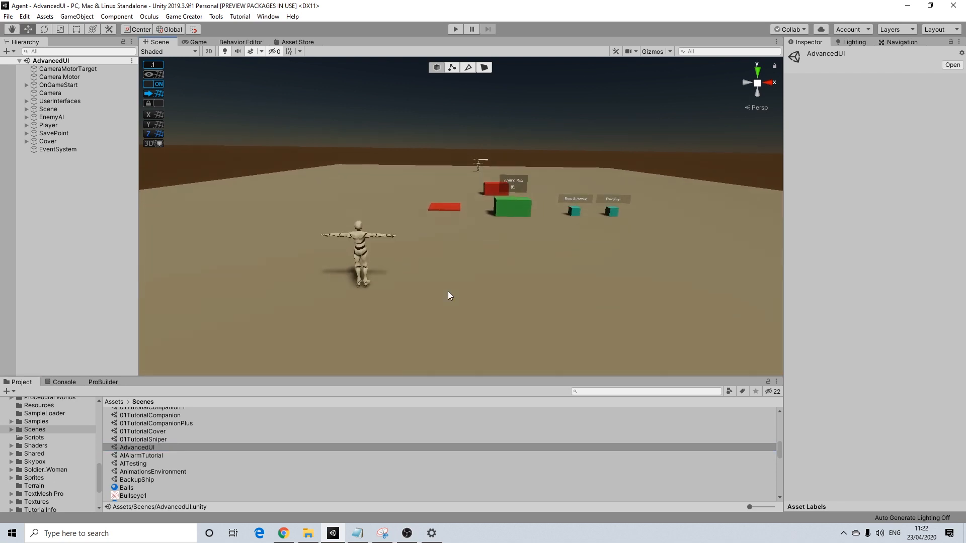
pyautogui.moveTo(422, 282)
pyautogui.keyDown('alt'); pyautogui.mouseDown()
pyautogui.moveTo(528, 285)
pyautogui.moveTo(428, 285)
pyautogui.mouseUp(); pyautogui.keyUp('alt')
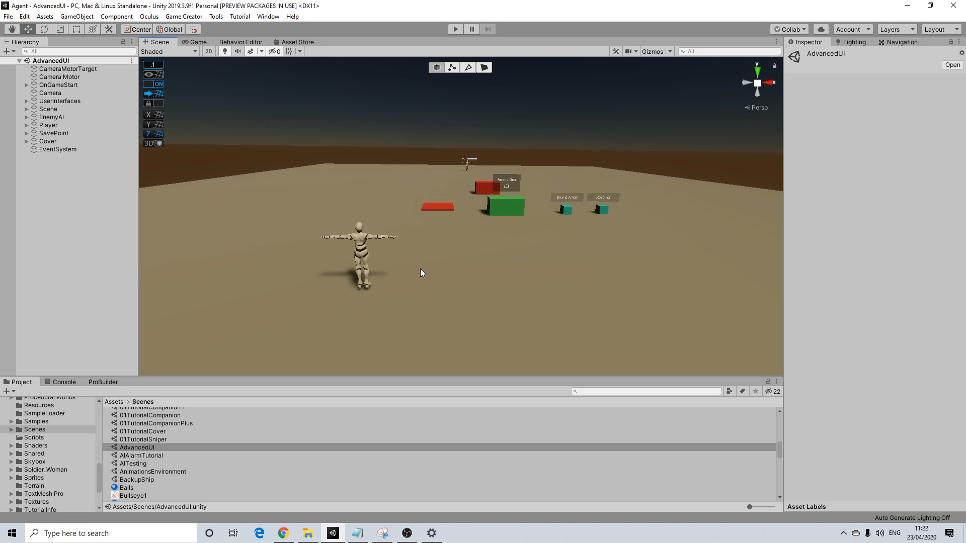
pyautogui.keyDown('alt'); pyautogui.moveTo(384, 241); pyautogui.dragTo(336, 269); pyautogui.keyUp('alt')
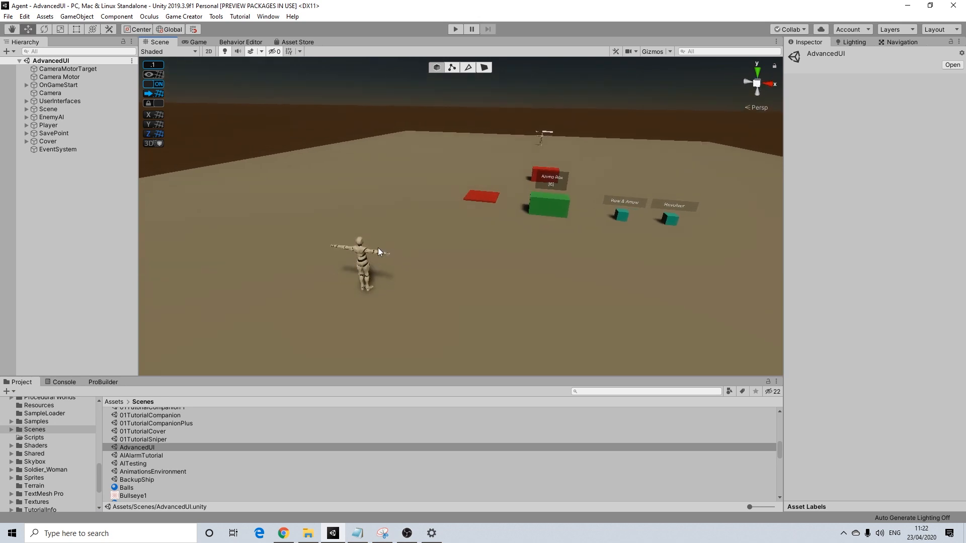
pyautogui.keyDown('alt'); pyautogui.moveTo(353, 254); pyautogui.dragTo(410, 250); pyautogui.keyUp('alt')
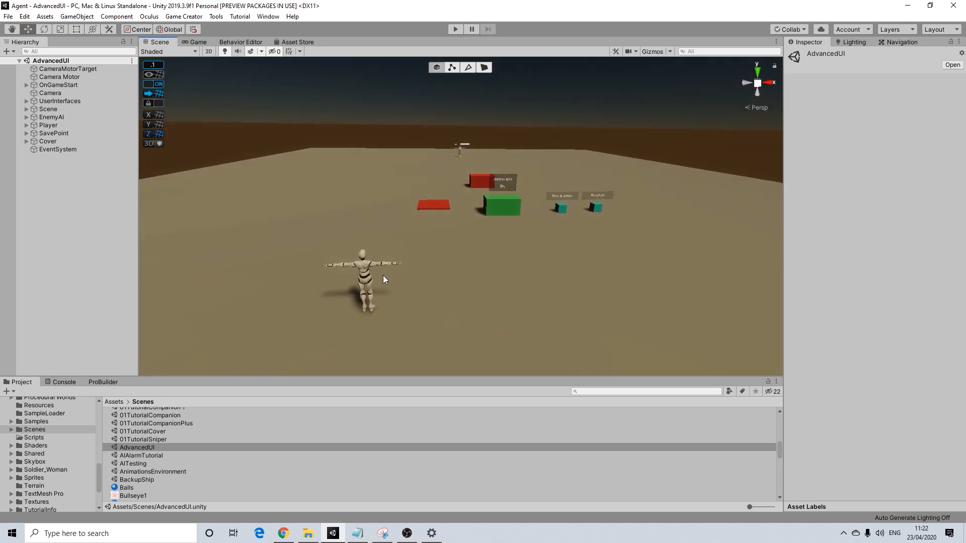
# Duplicate the AdvancedUI scene, rename the copy 01TutorialPower1 and open it
pyautogui.click(139, 449)
pyautogui.hotkey('ctrl', 'd')
pyautogui.rightClick(147, 451)
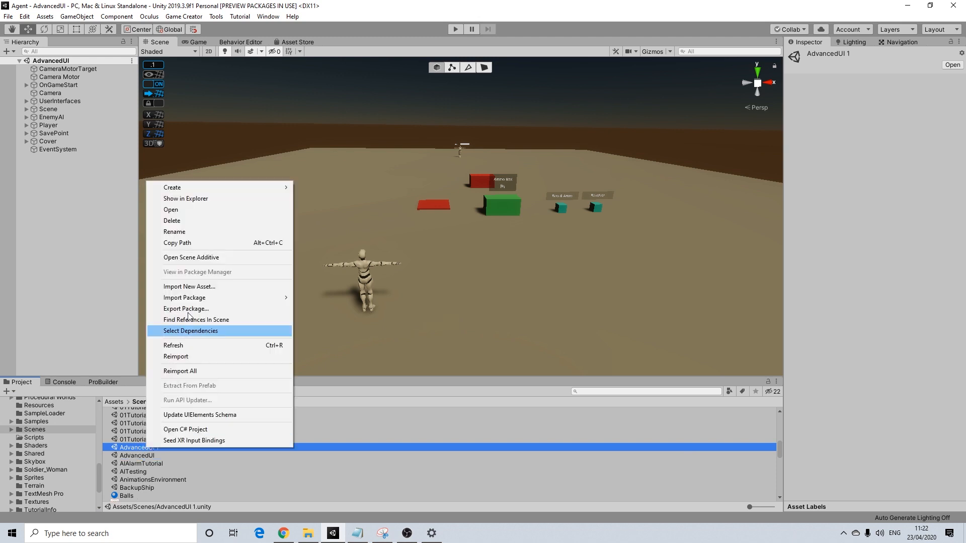
pyautogui.click(174, 233)
pyautogui.write('01TutorialPowe')
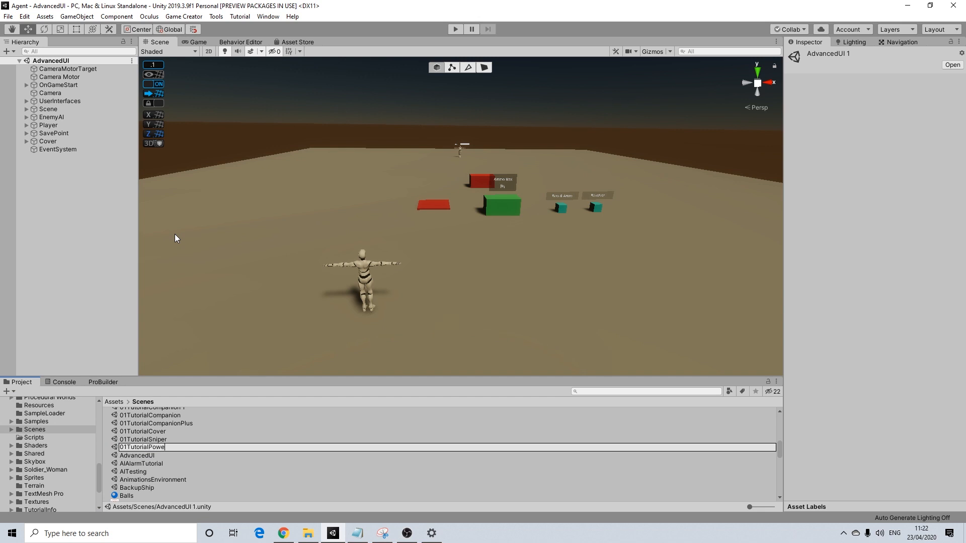
pyautogui.write('r1')
pyautogui.press('Return')
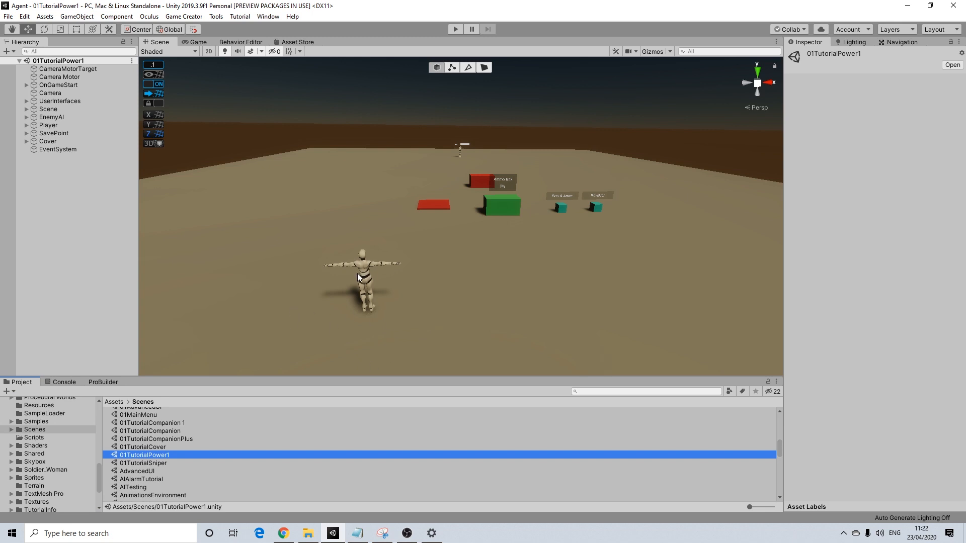
pyautogui.moveTo(325, 274)
pyautogui.keyDown('alt'); pyautogui.mouseDown()
pyautogui.moveTo(396, 234)
pyautogui.moveTo(332, 261)
pyautogui.mouseUp(); pyautogui.keyUp('alt')
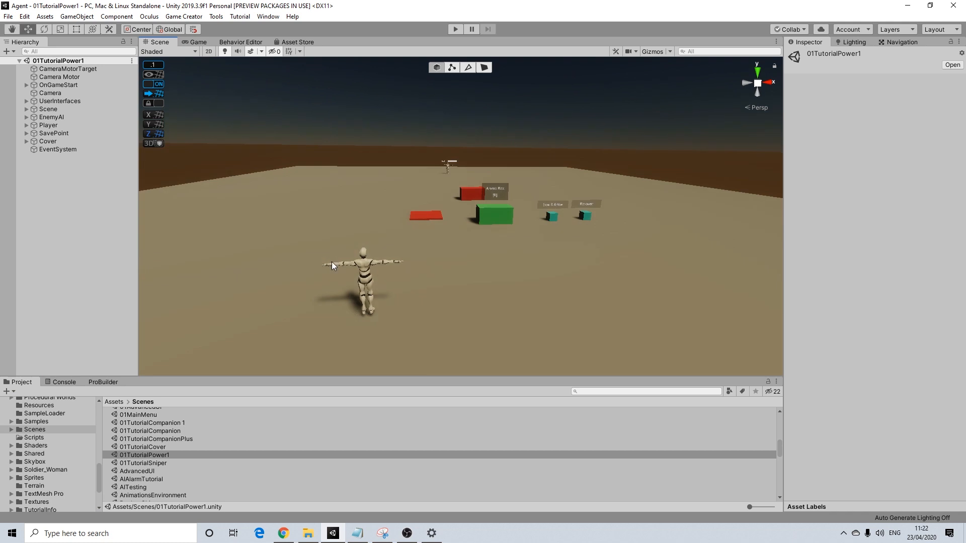
pyautogui.keyDown('alt'); pyautogui.moveTo(493, 257); pyautogui.dragTo(525, 243); pyautogui.keyUp('alt')
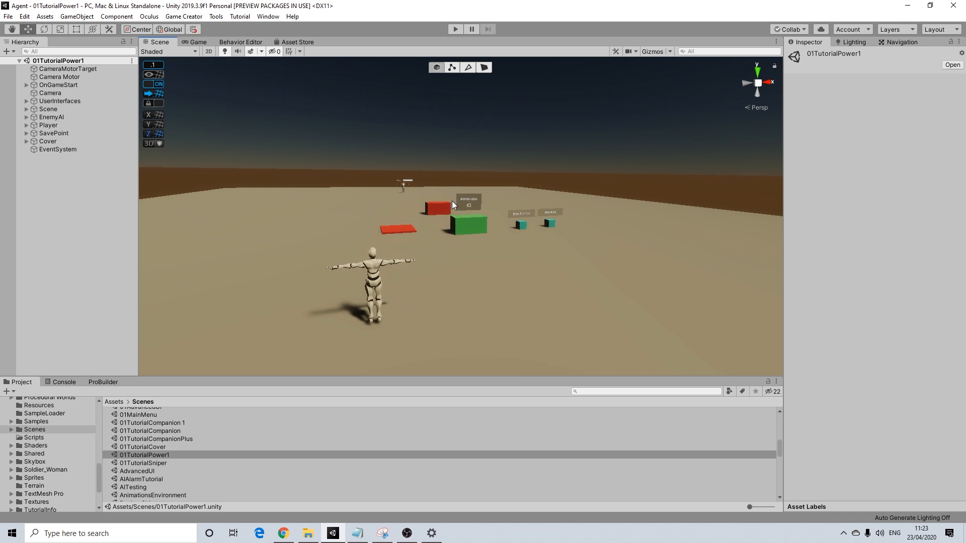
pyautogui.moveTo(409, 221); pyautogui.dragTo(417, 207, button='middle')
pyautogui.scroll(3, 417, 207)
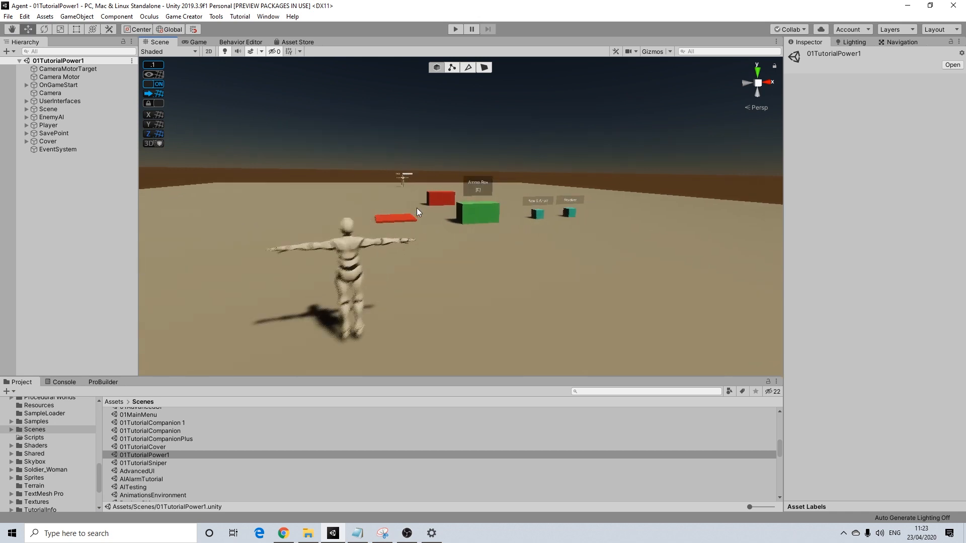
pyautogui.keyDown('alt'); pyautogui.moveTo(417, 210); pyautogui.dragTo(340, 240); pyautogui.keyUp('alt')
pyautogui.moveTo(397, 239)
pyautogui.mouseDown(button='middle')
pyautogui.moveTo(365, 242)
pyautogui.moveTo(402, 241)
pyautogui.mouseUp(button='middle')
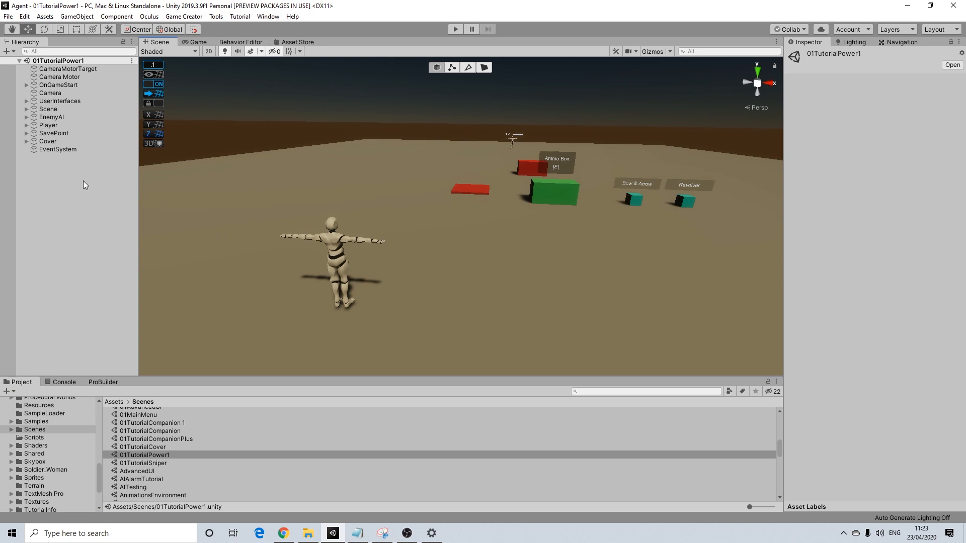
# Look through the scene's object groups and expand the PlayerUI canvas inside UserInterfaces
pyautogui.click(27, 85)
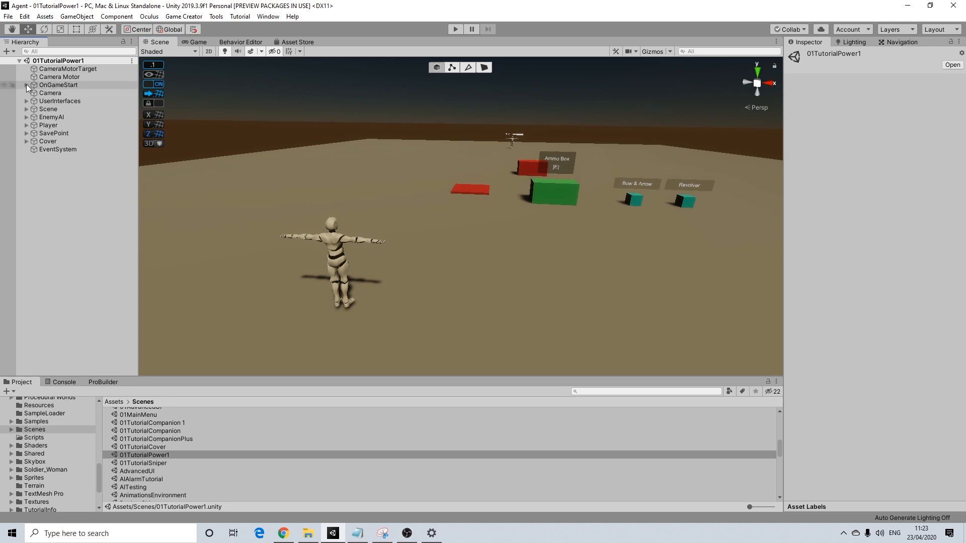
pyautogui.click(24, 84)
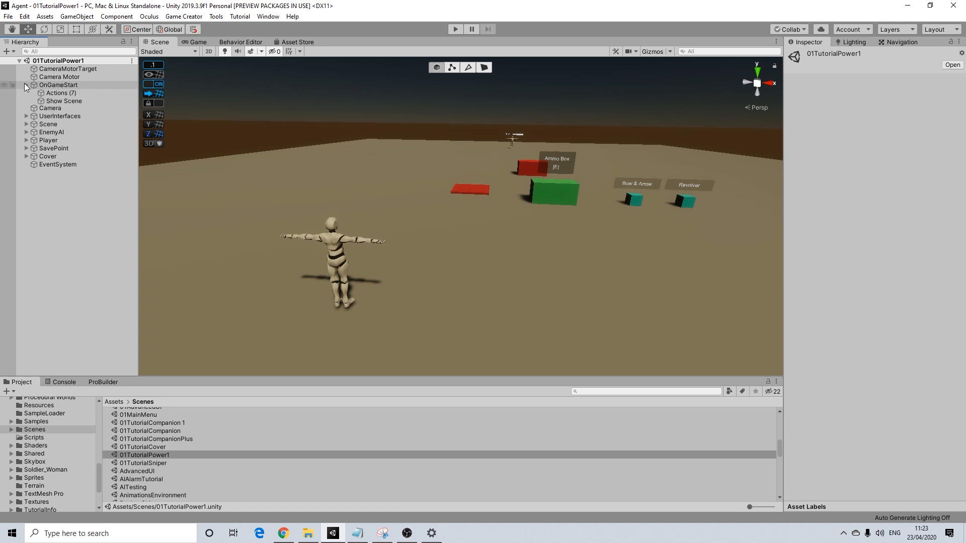
pyautogui.click(51, 117)
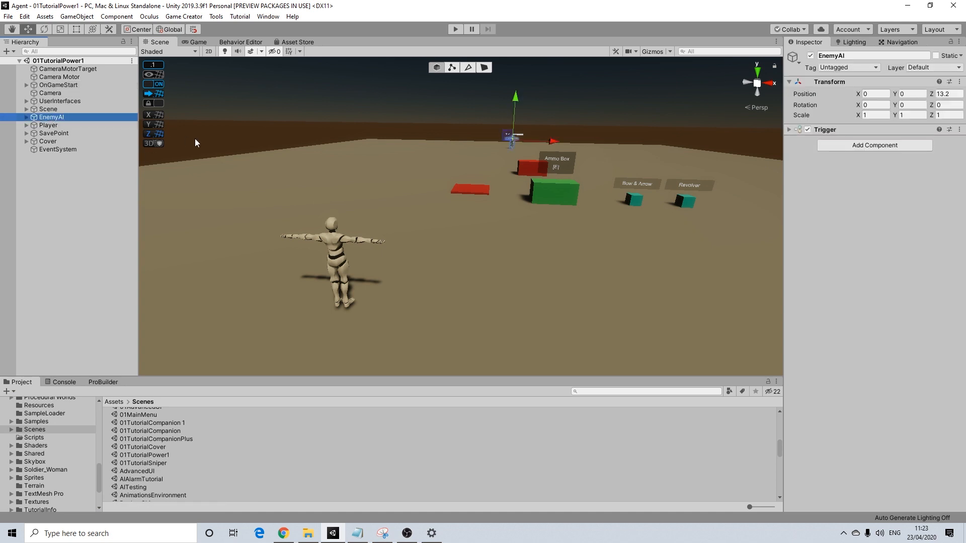
pyautogui.click(50, 101)
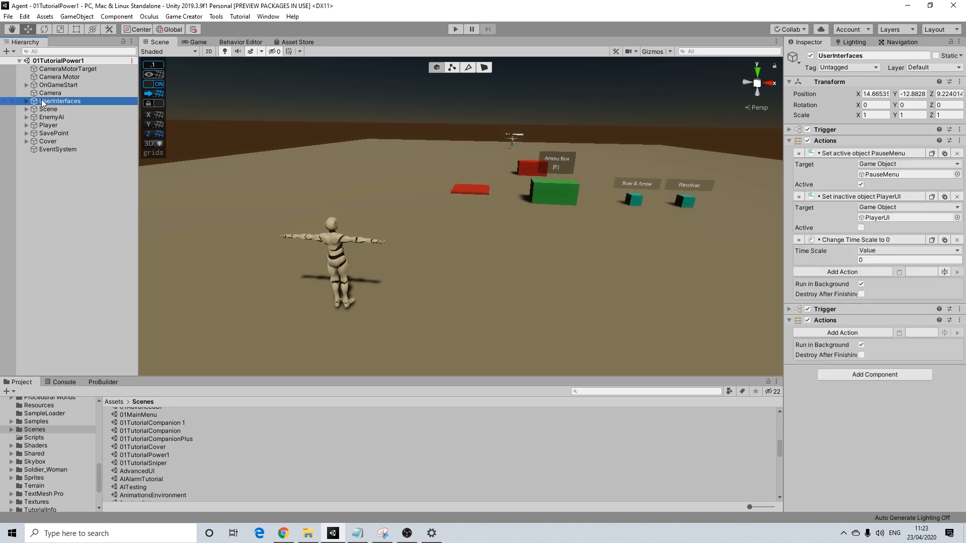
pyautogui.click(28, 101)
pyautogui.click(73, 119)
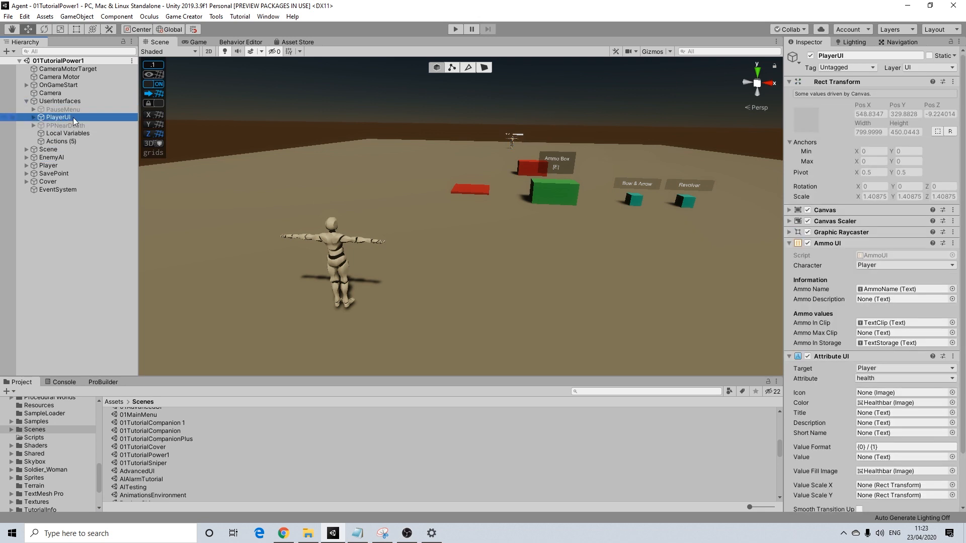
pyautogui.click(34, 116)
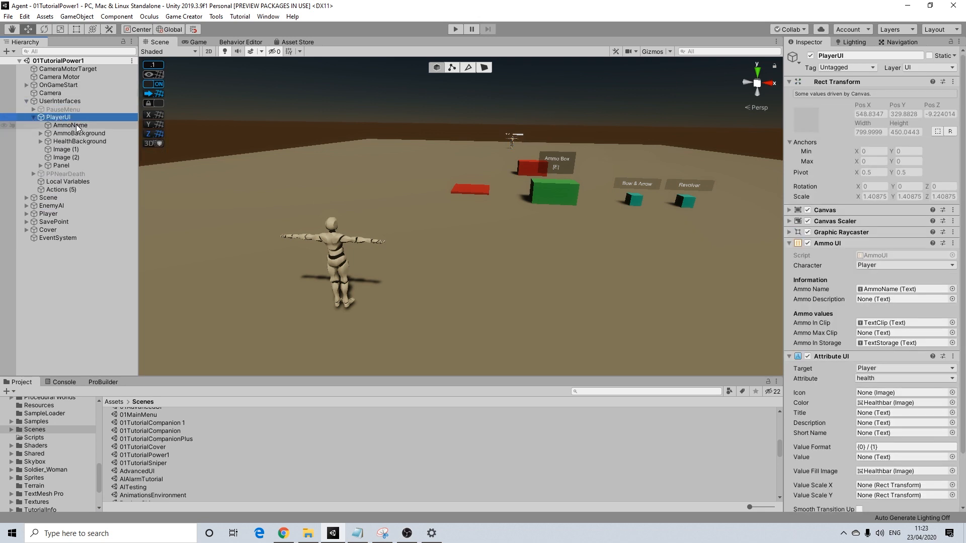
# Switch the scene view to 2D and frame PlayerUI's HealthBackground element
pyautogui.click(208, 51)
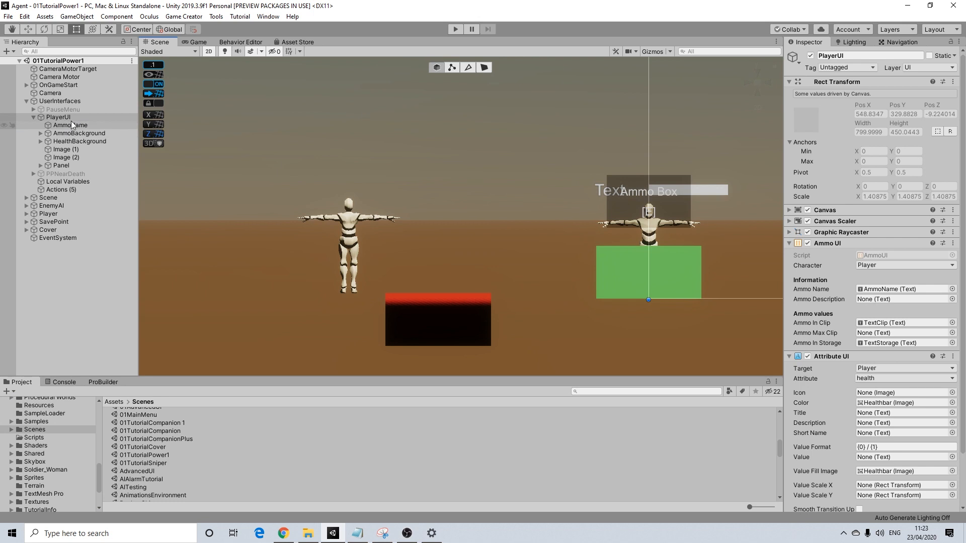
pyautogui.click(65, 141)
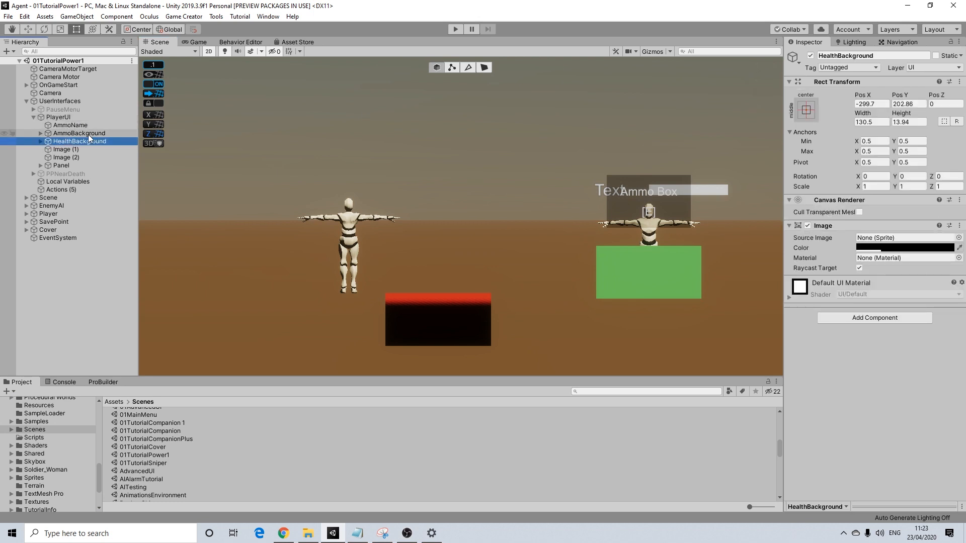
pyautogui.click(334, 51)
pyautogui.press('f')
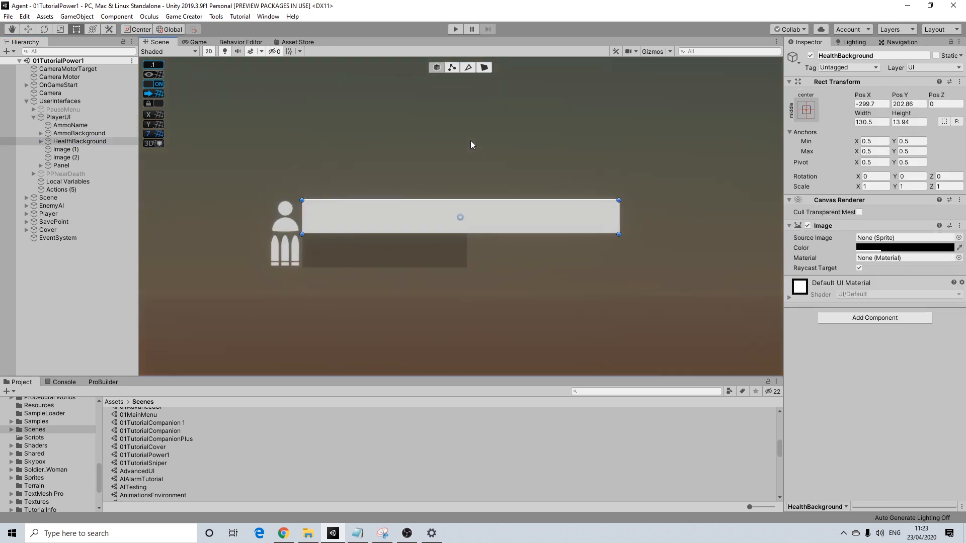
# Turn on gizmos in the scene view and frame the whole PlayerUI canvas outline
pyautogui.scroll(-8, 481, 140)
pyautogui.moveTo(631, 173); pyautogui.dragTo(448, 174, button='middle')
pyautogui.scroll(-4, 396, 183)
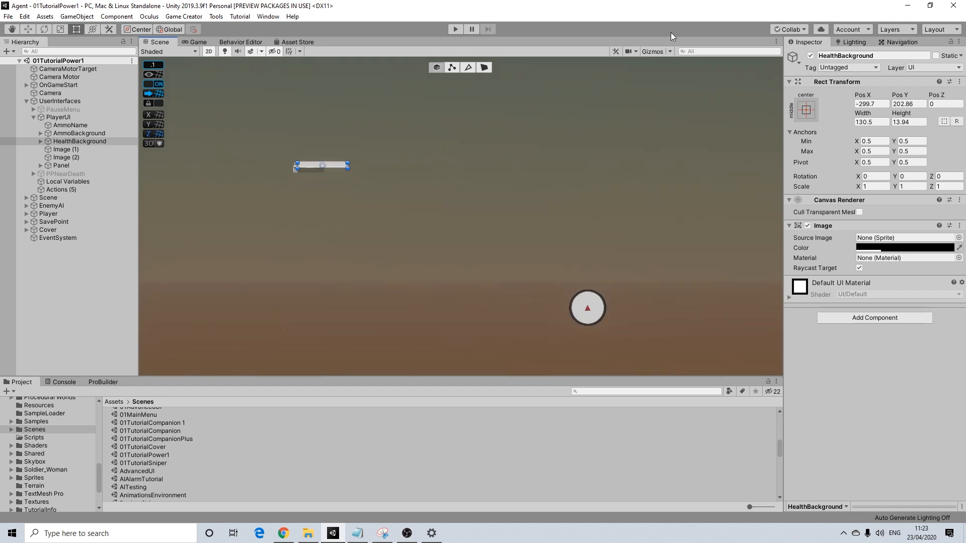
pyautogui.click(654, 51)
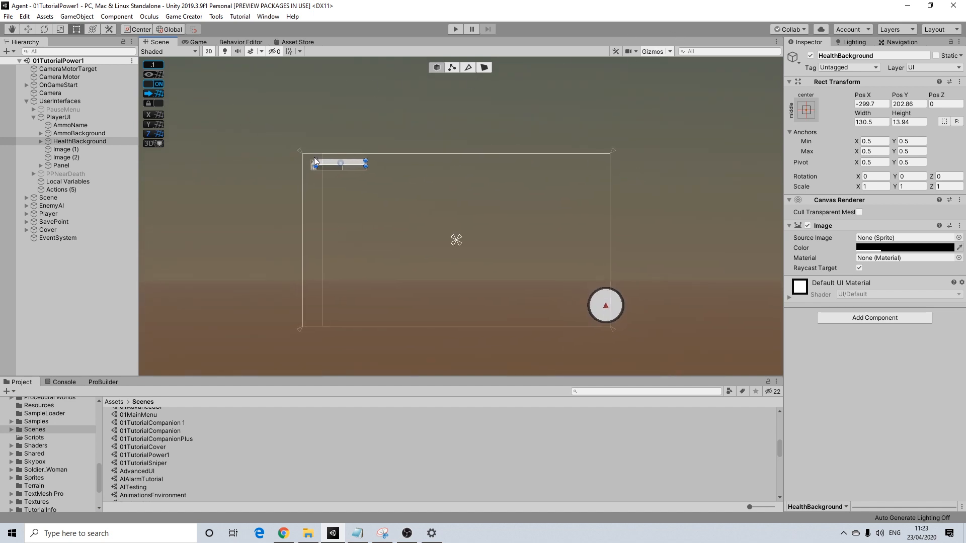
pyautogui.scroll(2, 314, 156)
pyautogui.scroll(4, 487, 126)
pyautogui.moveTo(491, 156); pyautogui.dragTo(486, 114, button='middle')
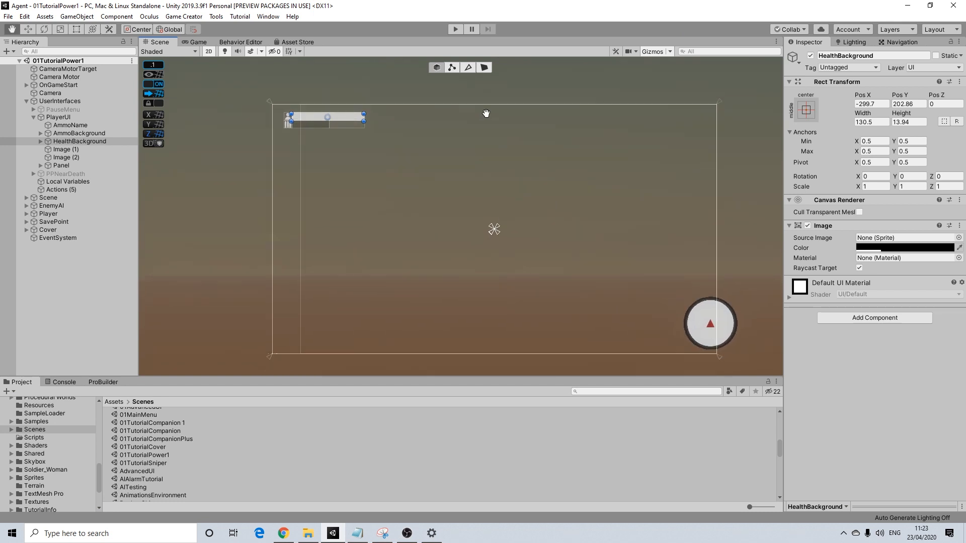
# Duplicate HealthBackground within PlayerUI and rename the copy PowerBackground
pyautogui.click(76, 142)
pyautogui.hotkey('ctrl', 'd')
pyautogui.rightClick(65, 173)
pyautogui.click(94, 205)
pyautogui.moveTo(74, 173); pyautogui.dragTo(38, 176)
pyautogui.write('Power')
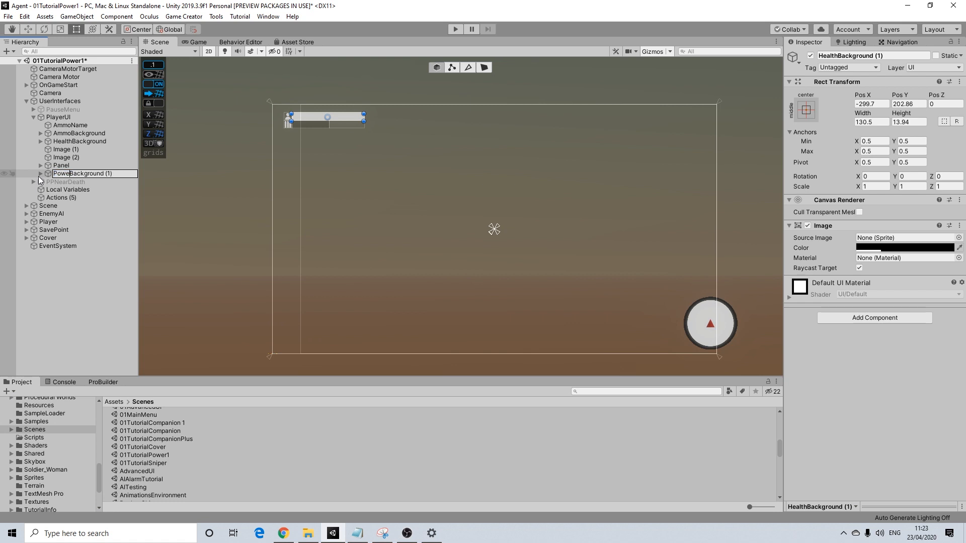
pyautogui.tripleClick(108, 176)
pyautogui.click(108, 176)
pyautogui.moveTo(120, 173); pyautogui.dragTo(108, 174)
pyautogui.press('Return')
# Expand PowerBackground and rename its HealthbarDelay child PowerDelay
pyautogui.click(41, 174)
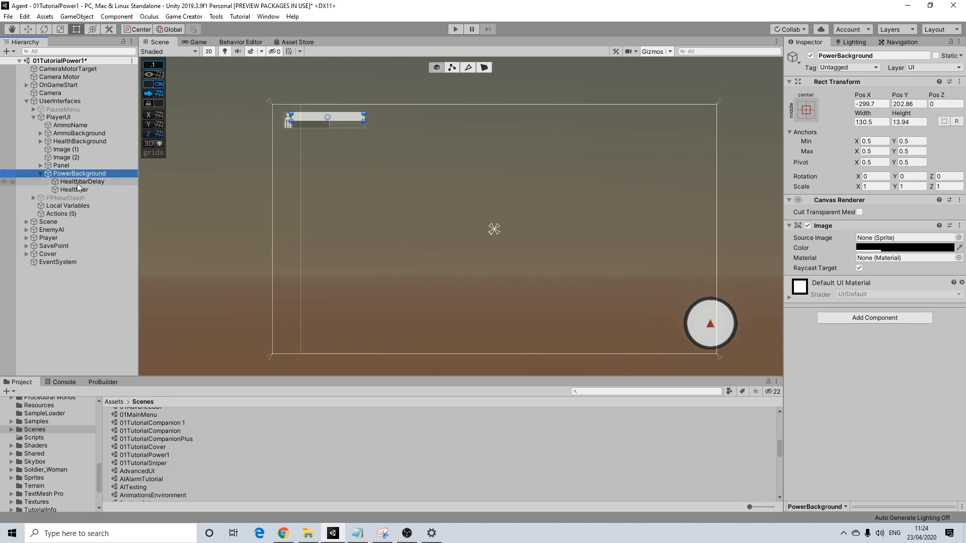
pyautogui.rightClick(80, 182)
pyautogui.click(114, 216)
pyautogui.moveTo(89, 181); pyautogui.dragTo(32, 183)
pyautogui.write('Power')
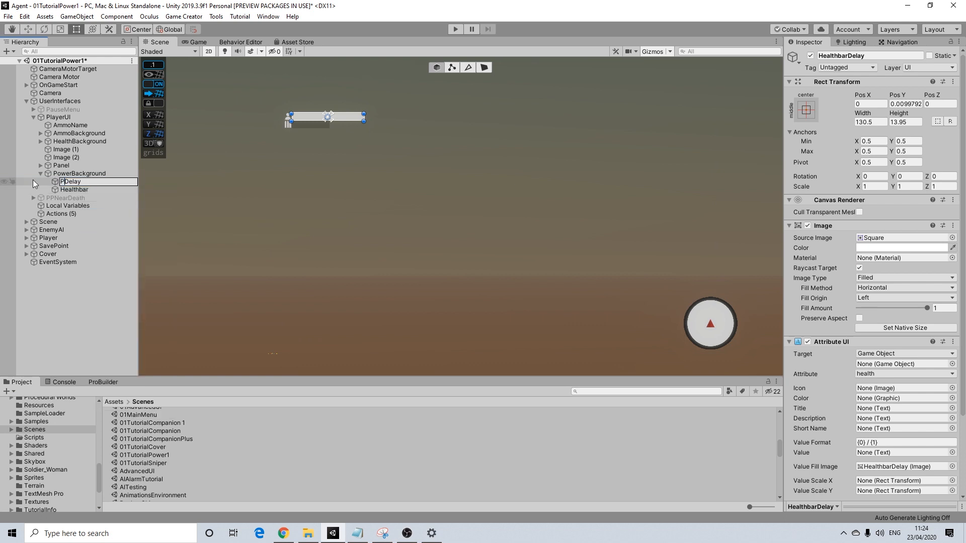
pyautogui.press('Return')
# Rename PowerBackground's Healthbar child Powerbar
pyautogui.rightClick(64, 188)
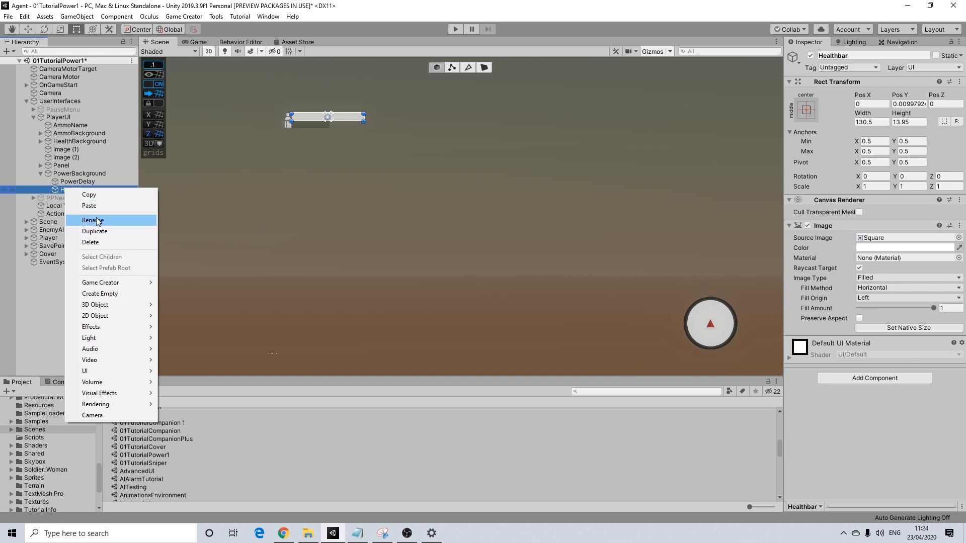
pyautogui.click(79, 188)
pyautogui.rightClick(78, 188)
pyautogui.click(106, 220)
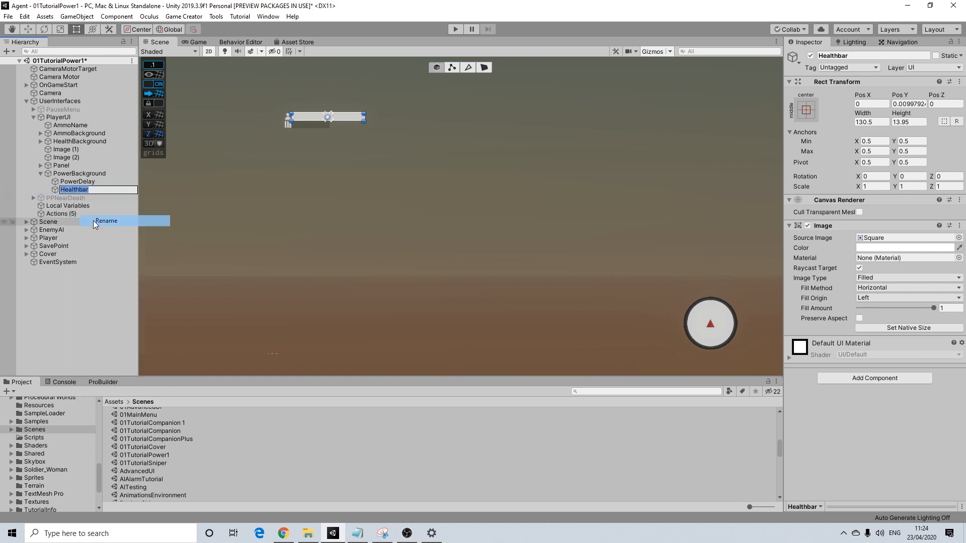
pyautogui.moveTo(75, 189); pyautogui.dragTo(23, 190)
pyautogui.press('BackSpace')
pyautogui.write('Power')
pyautogui.press('Delete')
pyautogui.click(73, 182)
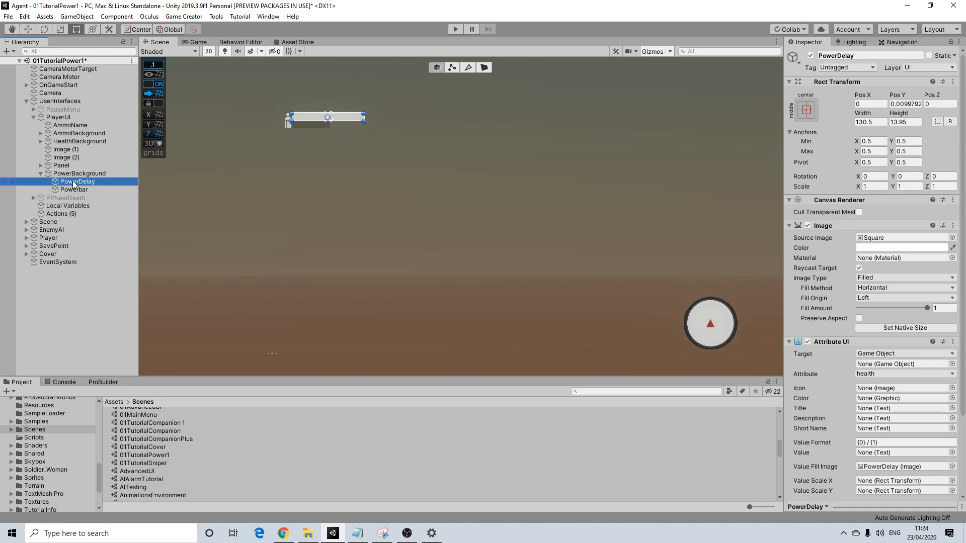
# Move PowerBackground to the canvas's upper-right corner, at about X 293, Y 203
pyautogui.click(68, 174)
pyautogui.click(40, 174)
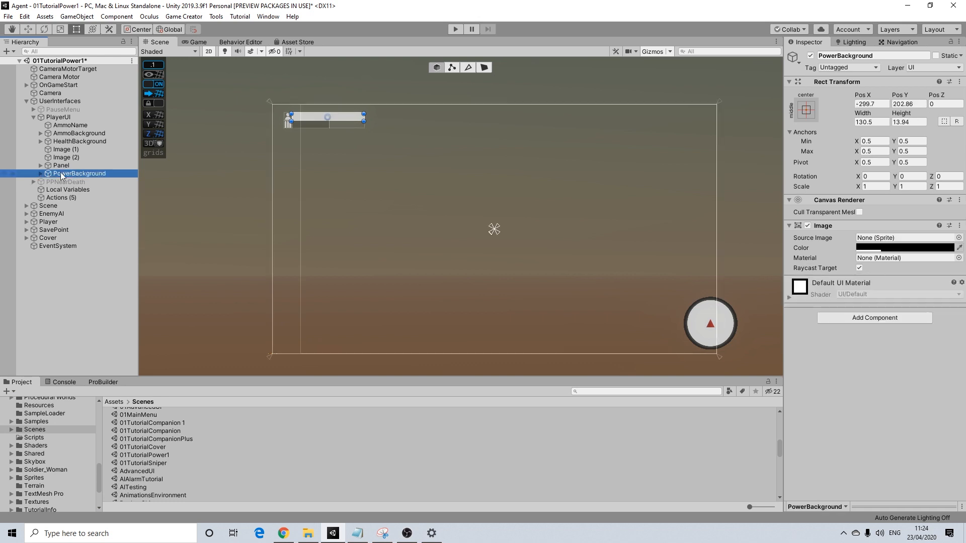
pyautogui.moveTo(345, 116); pyautogui.dragTo(435, 114)
pyautogui.moveTo(340, 122); pyautogui.dragTo(677, 119)
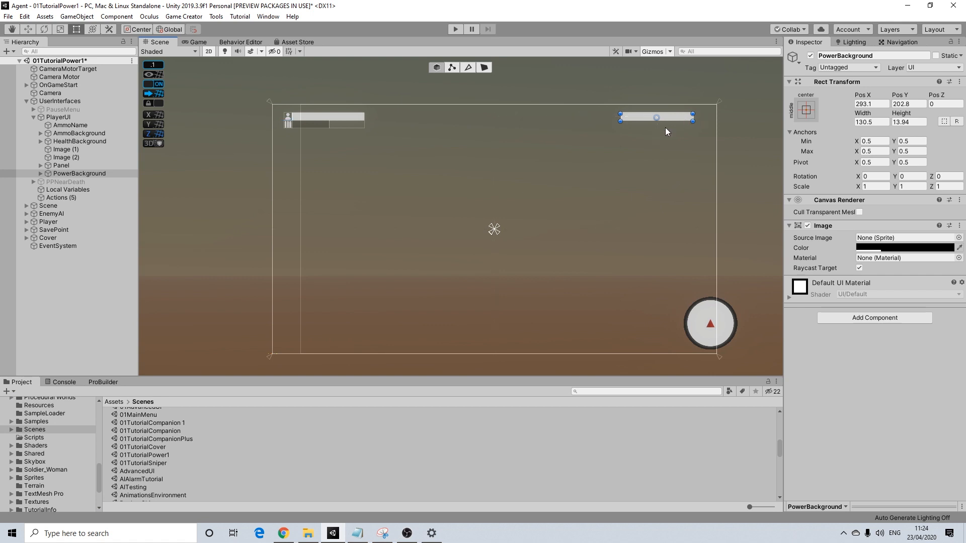
# Duplicate the user icon Image (2) and place the copy at the power bar's right end, about X 365, Y 203
pyautogui.click(65, 157)
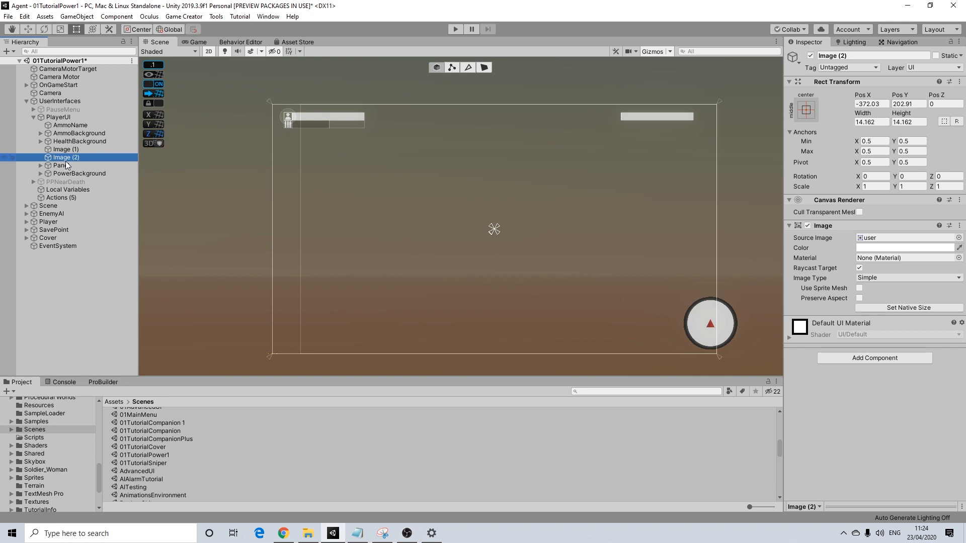
pyautogui.hotkey('ctrl', 'd')
pyautogui.moveTo(298, 110); pyautogui.dragTo(701, 116)
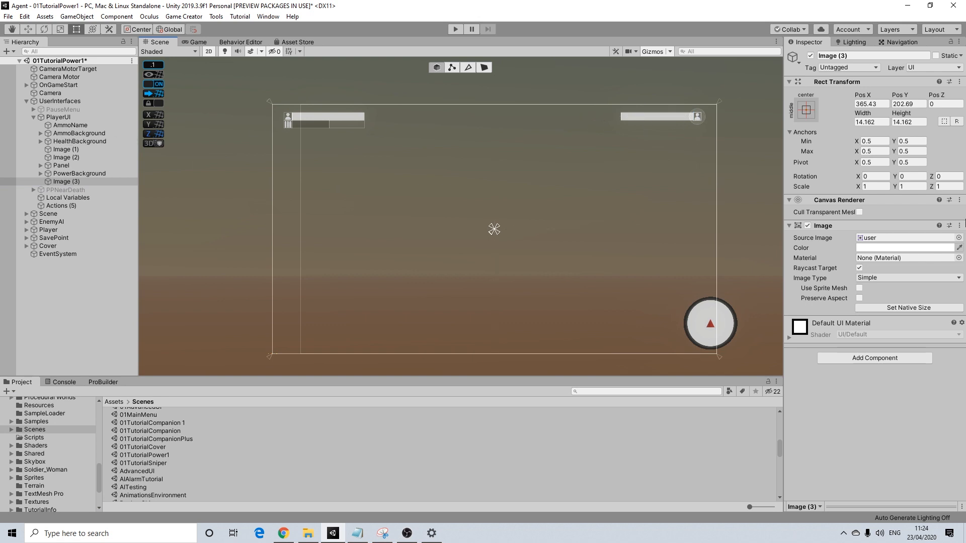
# Set the duplicated icon's source image to the 32x32 power sprite
pyautogui.click(958, 237)
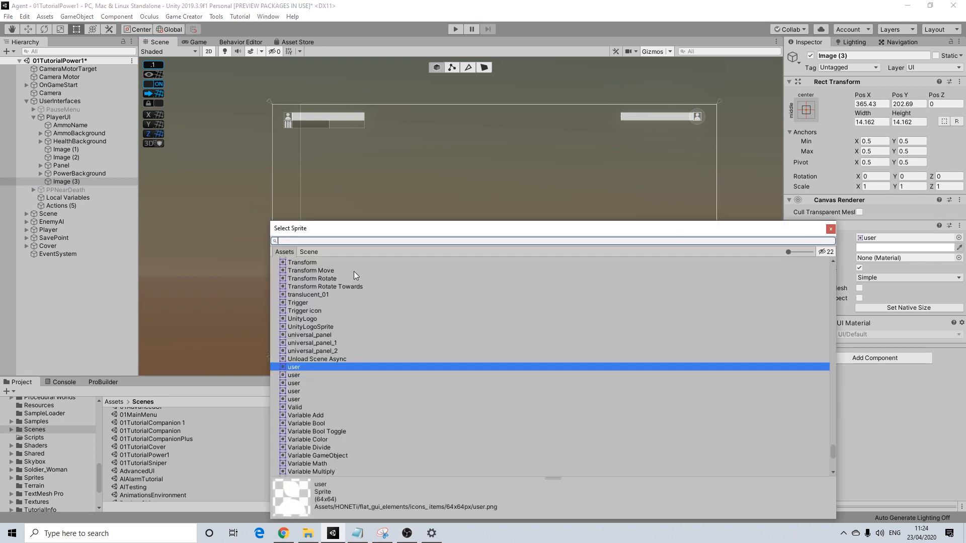
pyautogui.write('power')
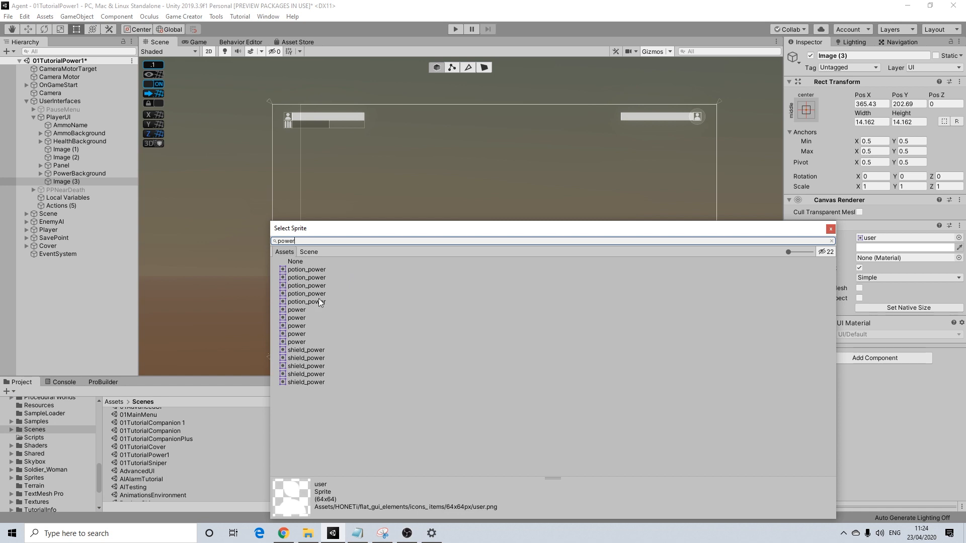
pyautogui.click(297, 310)
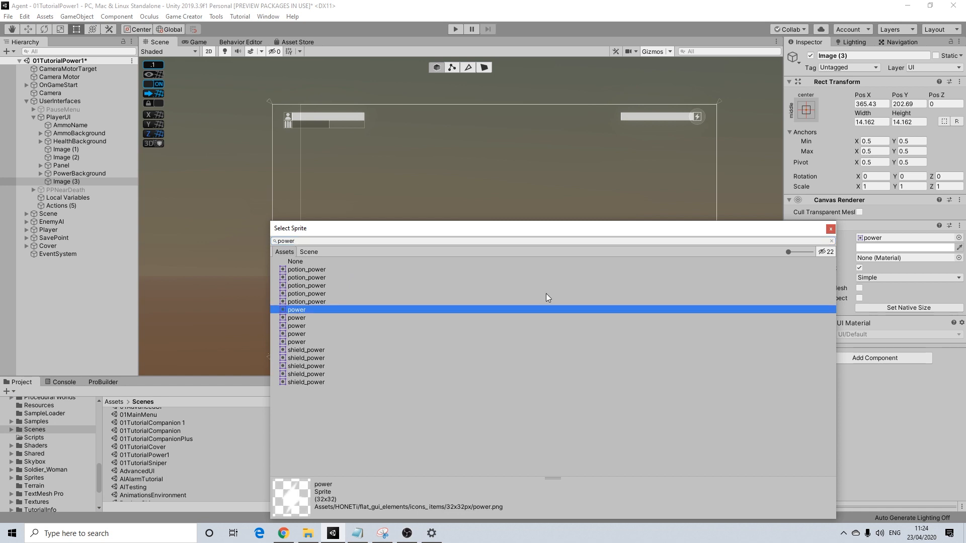
pyautogui.click(833, 231)
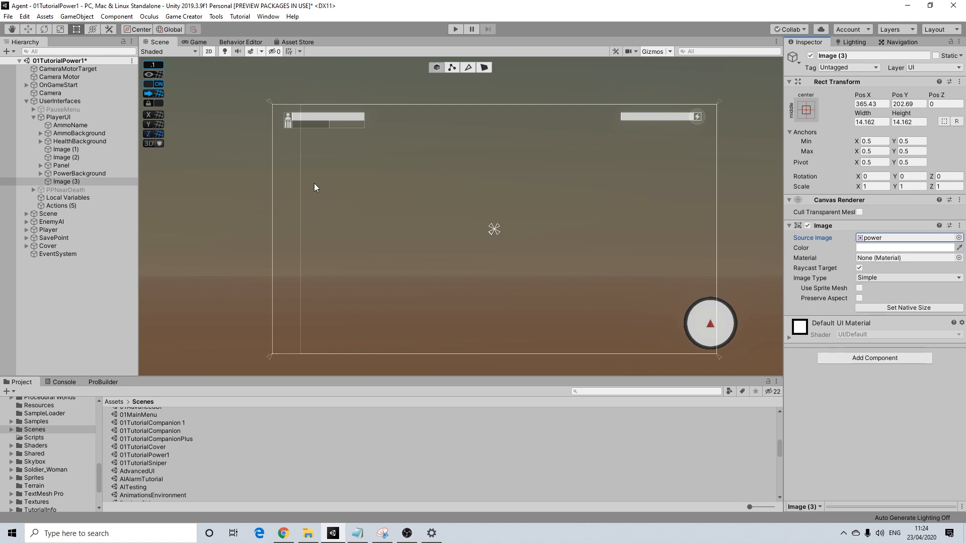
# Set the attribute of PowerDelay's Attribute UI component to mana
pyautogui.click(41, 173)
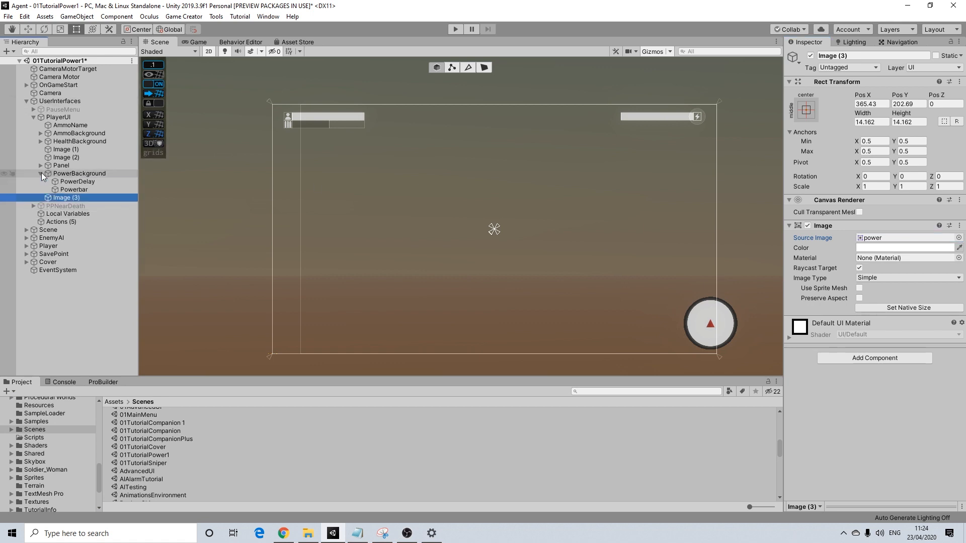
pyautogui.click(74, 182)
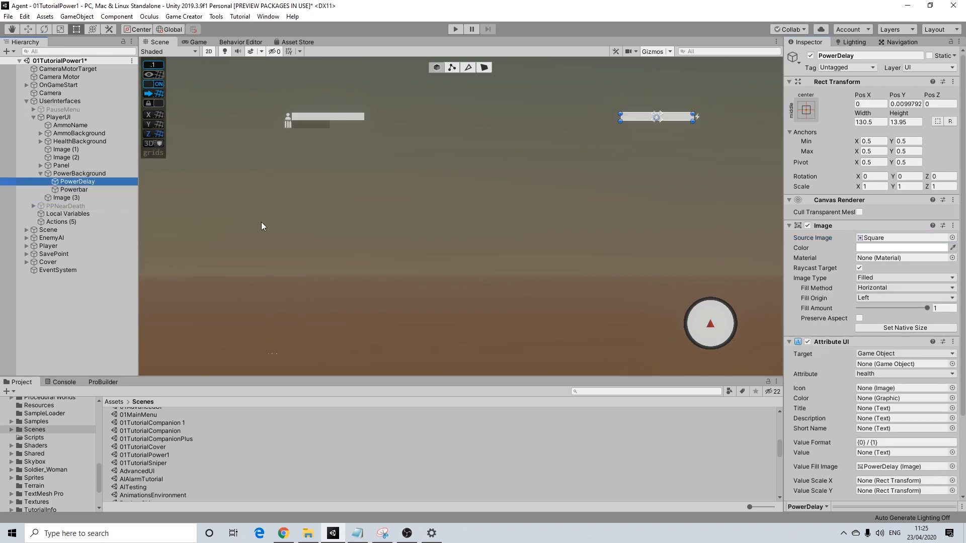
pyautogui.click(870, 373)
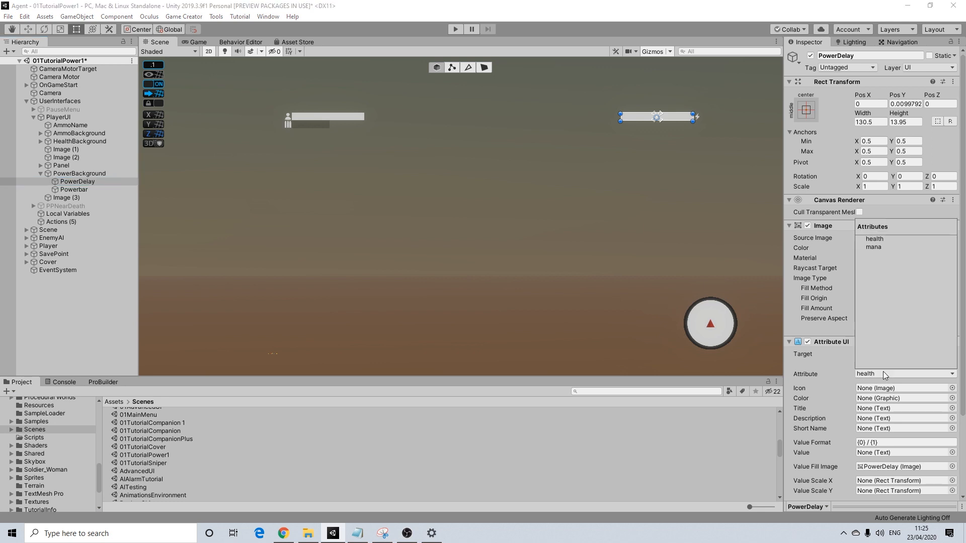
pyautogui.click(875, 247)
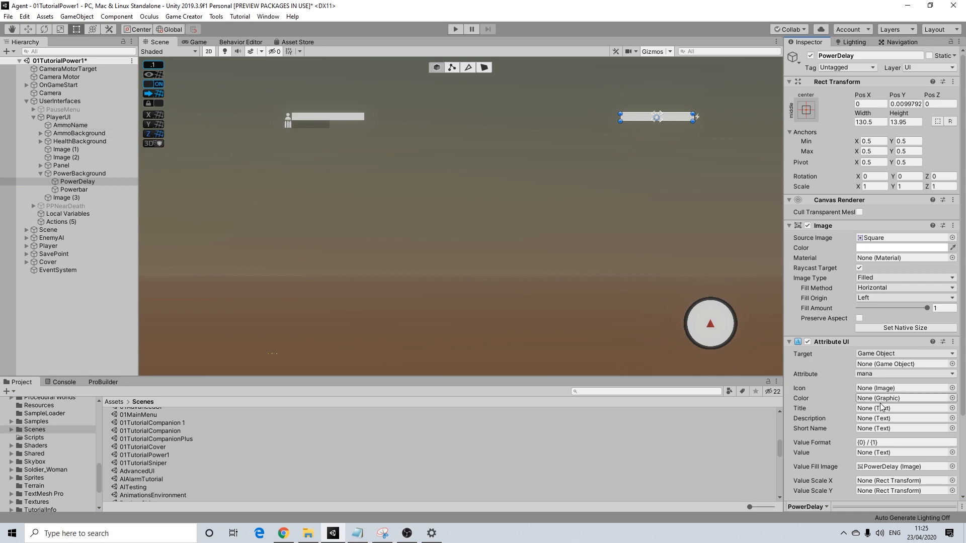
pyautogui.scroll(-3, 875, 402)
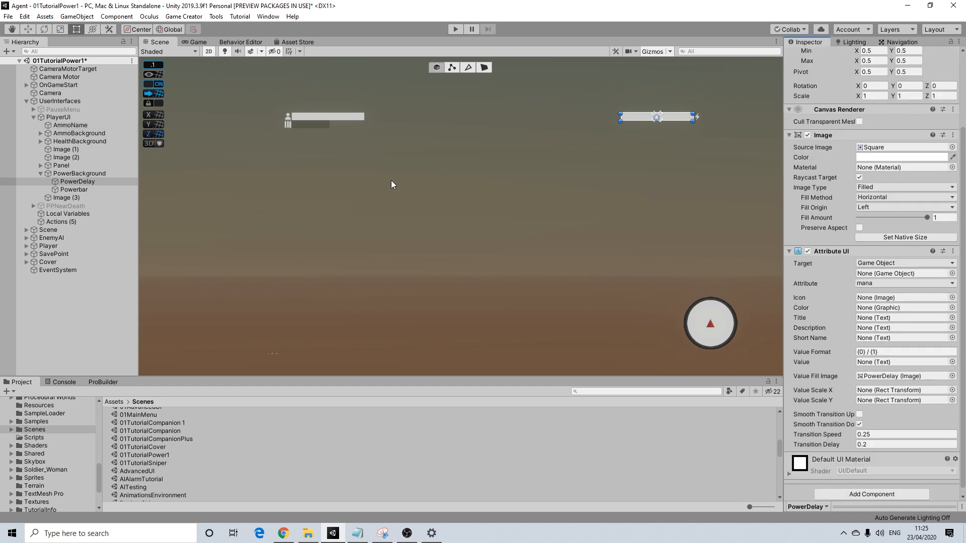
# Add a second Attribute UI component to PlayerUI with attribute mana and Powerbar as its Color and Value Fill Image
pyautogui.click(56, 118)
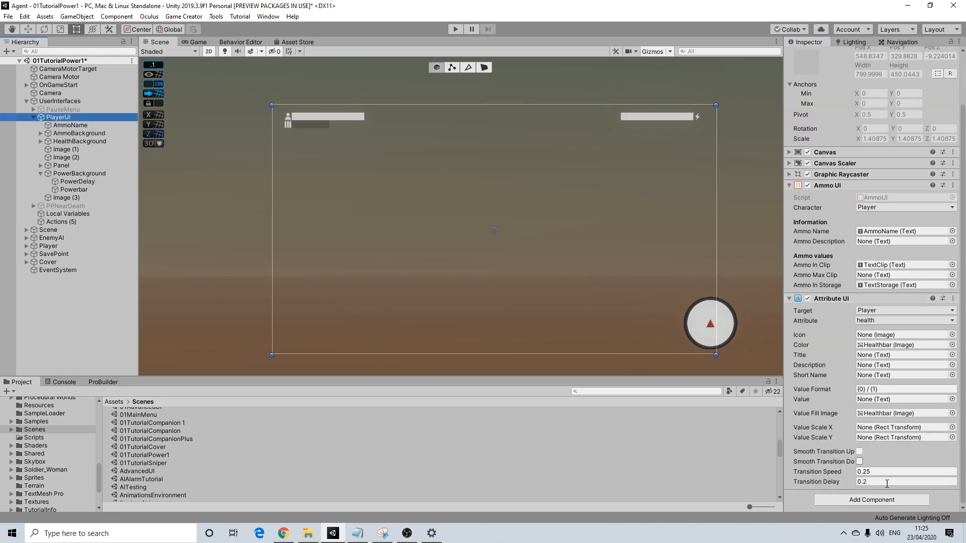
pyautogui.click(872, 500)
pyautogui.write('atr')
pyautogui.press('BackSpace')
pyautogui.click(852, 394)
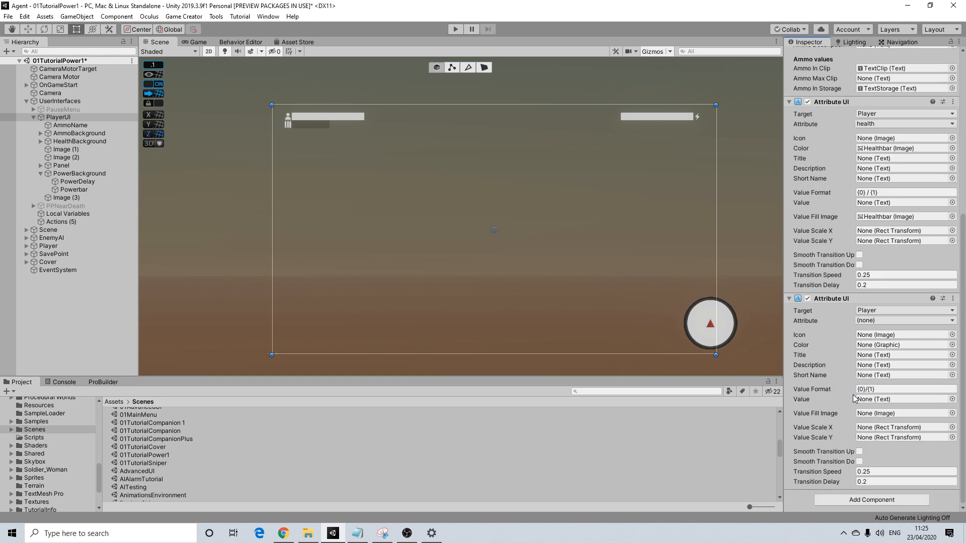
pyautogui.click(867, 324)
pyautogui.click(877, 348)
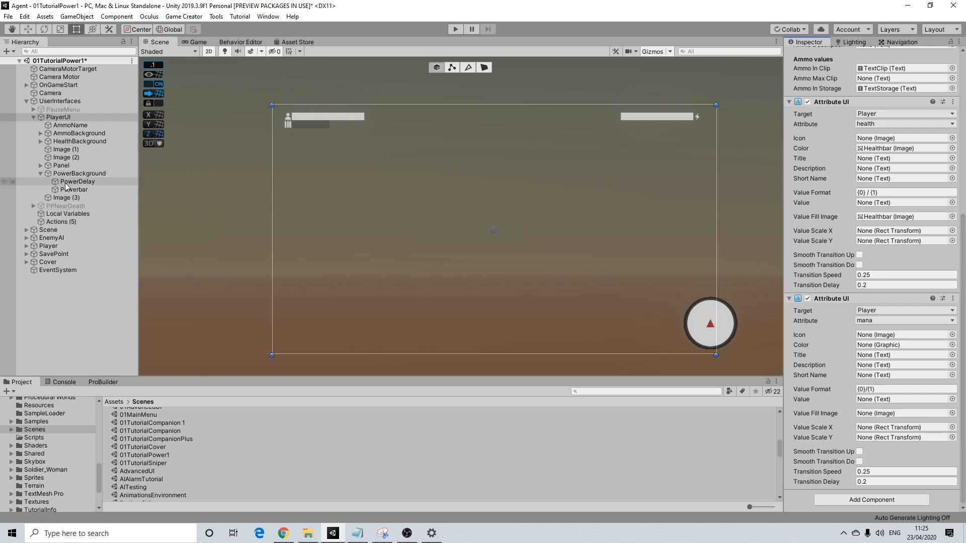
pyautogui.moveTo(73, 191); pyautogui.dragTo(878, 346)
pyautogui.moveTo(69, 192); pyautogui.dragTo(922, 415)
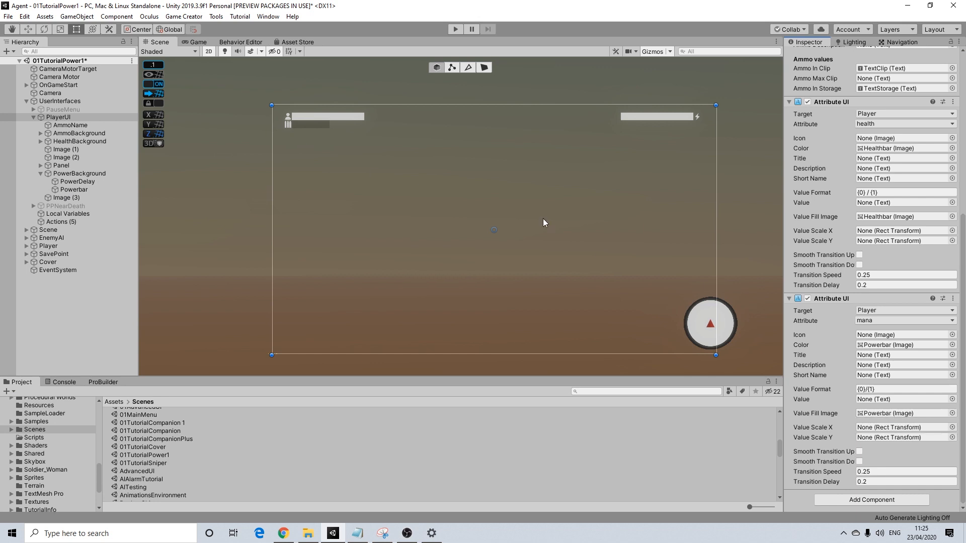
# Play the scene to check the new power bar in the game view, and end play mode
pyautogui.click(456, 29)
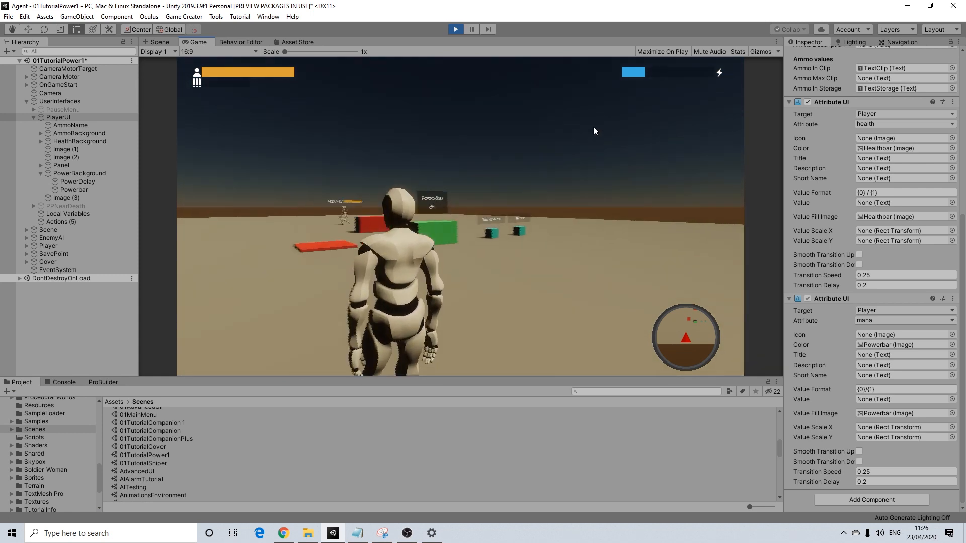
pyautogui.click(457, 30)
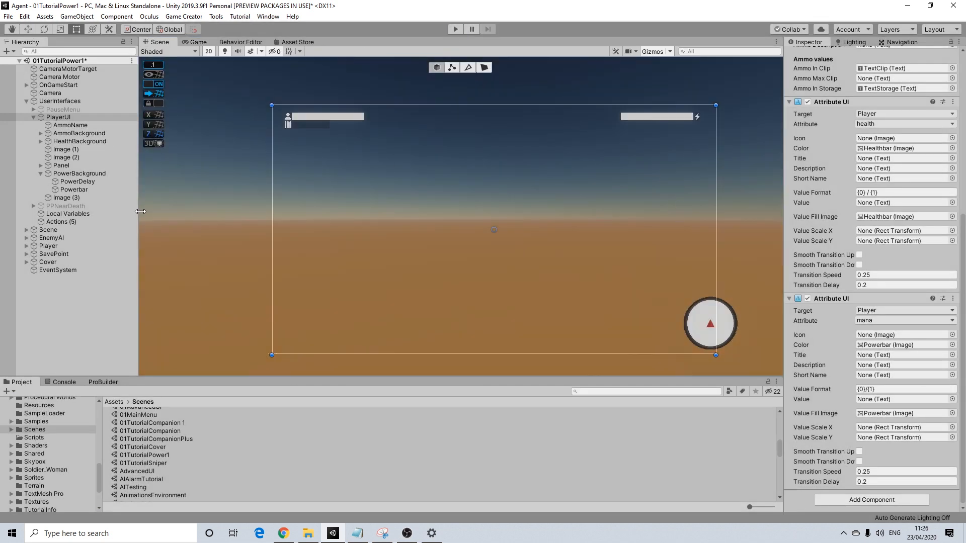
# Switch the scene view back to 3D, collapse UserInterfaces and frame the Player character from behind
pyautogui.click(208, 51)
pyautogui.moveTo(354, 235); pyautogui.dragTo(470, 235, button='middle')
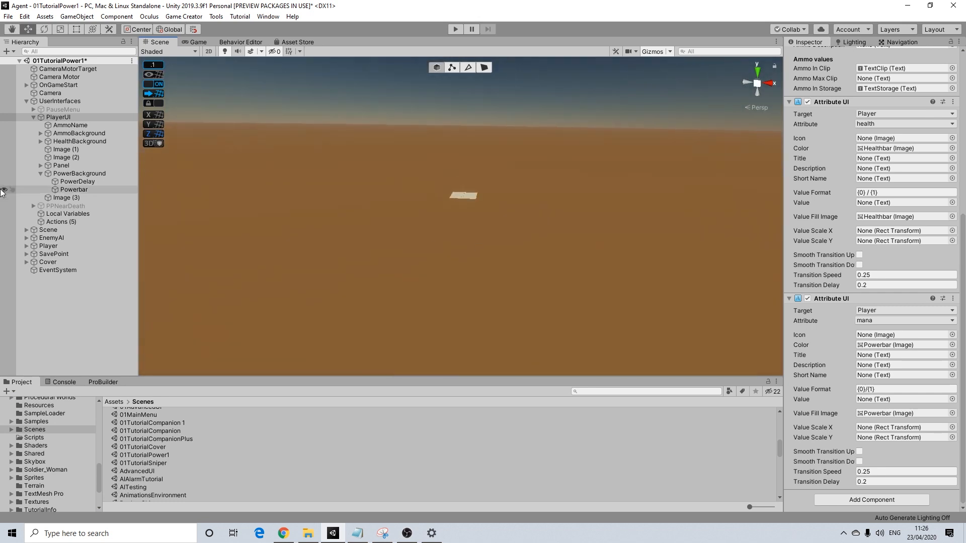
pyautogui.click(28, 101)
pyautogui.click(53, 124)
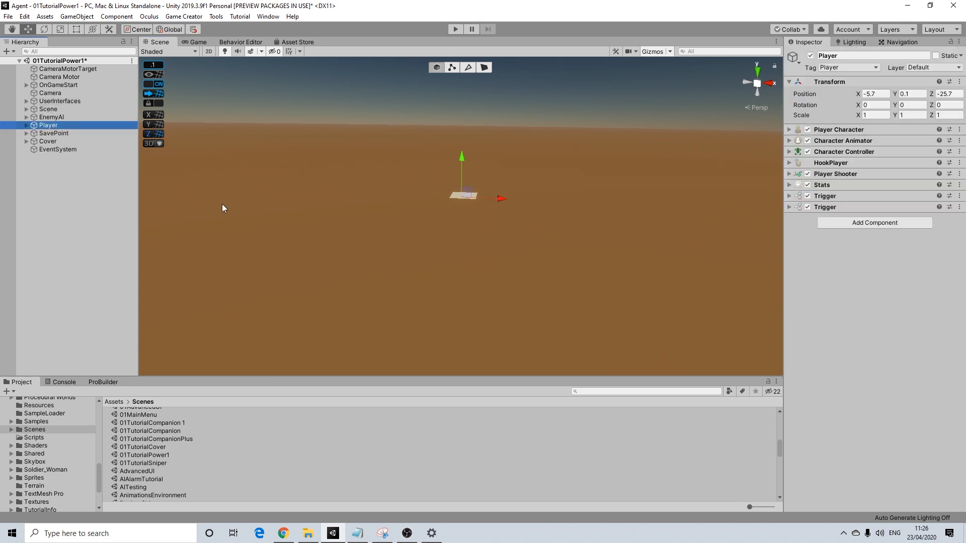
pyautogui.press('f')
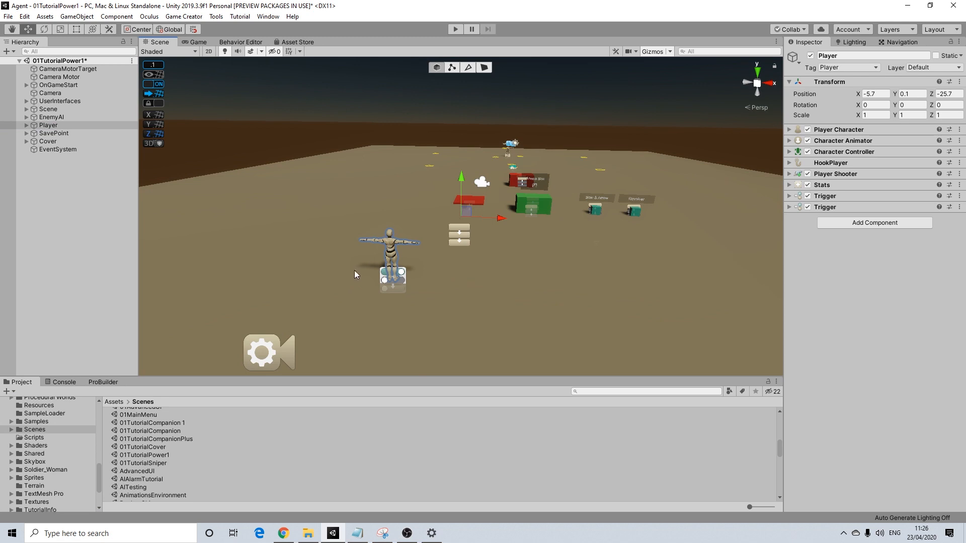
pyautogui.keyDown('alt'); pyautogui.moveTo(352, 259); pyautogui.dragTo(408, 108); pyautogui.keyUp('alt')
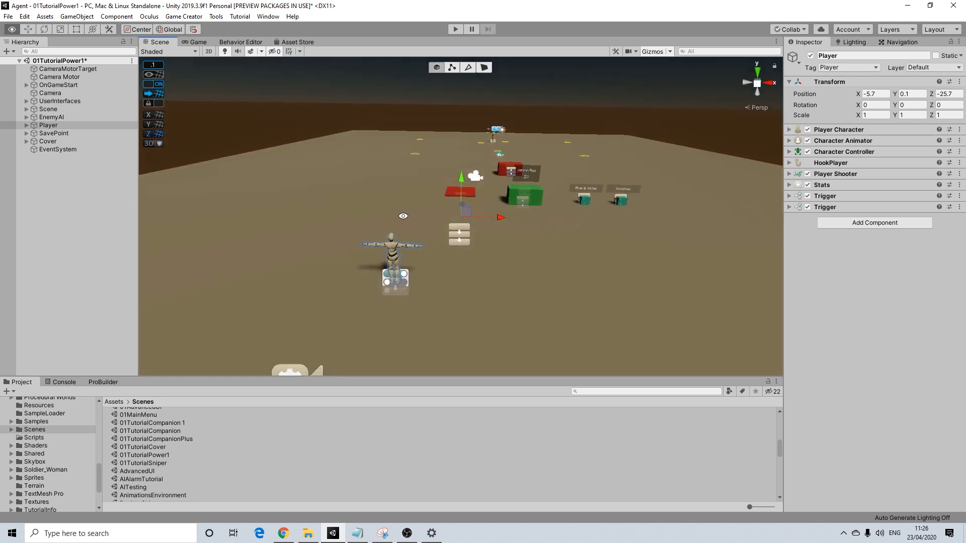
pyautogui.click(407, 108)
pyautogui.scroll(3, 393, 252)
pyautogui.scroll(3, 393, 252)
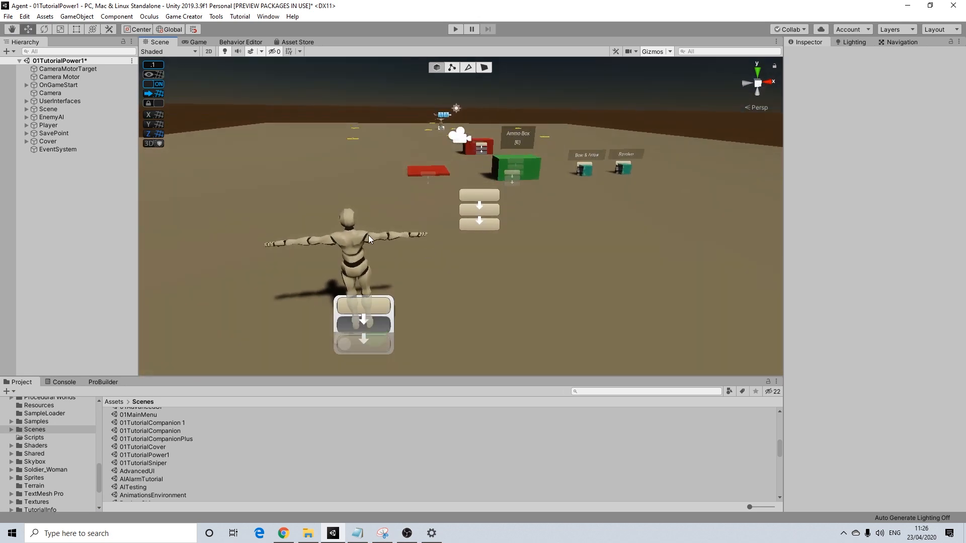
pyautogui.moveTo(363, 231); pyautogui.dragTo(404, 225, button='middle')
pyautogui.scroll(-2, 408, 215)
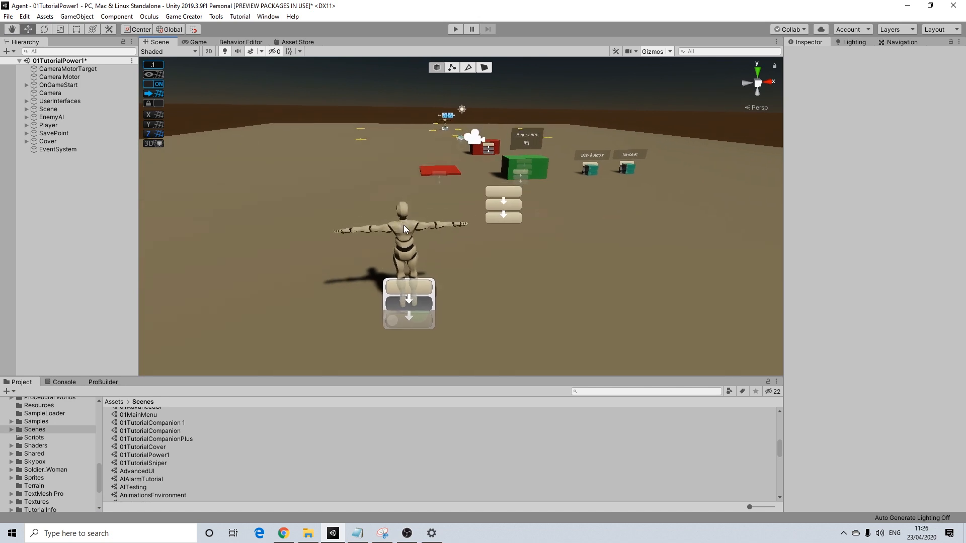
pyautogui.scroll(2, 397, 226)
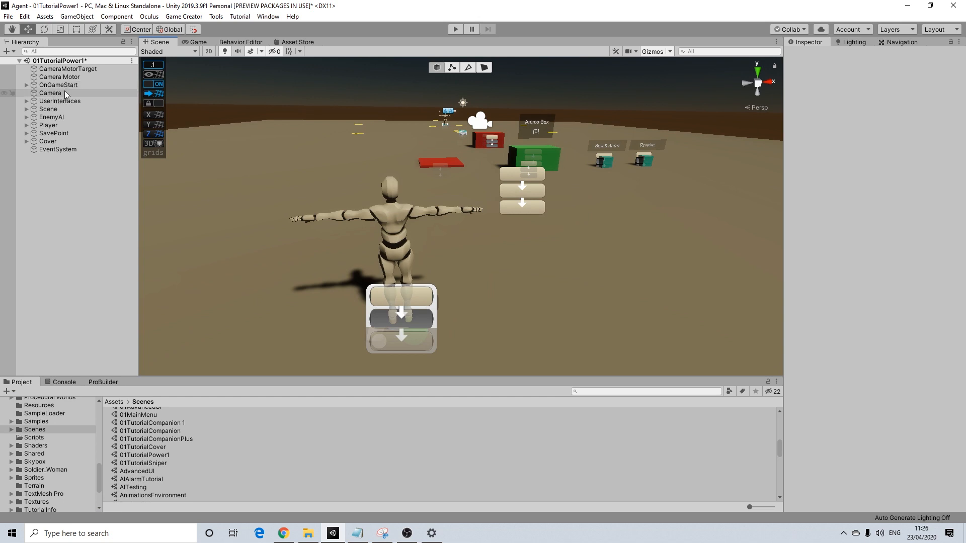
# Inspect the health and mana percentages in the Player's Stats component
pyautogui.click(40, 126)
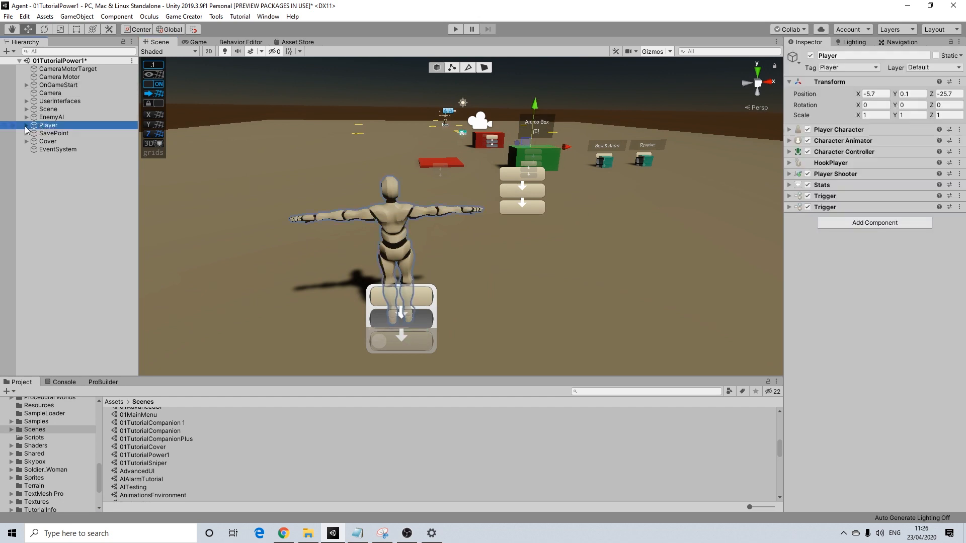
pyautogui.click(789, 185)
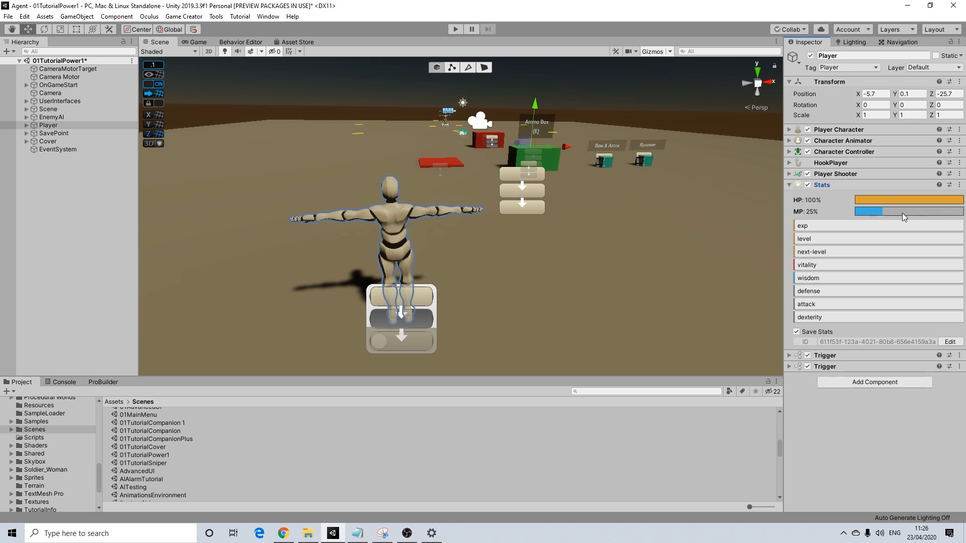
pyautogui.click(789, 185)
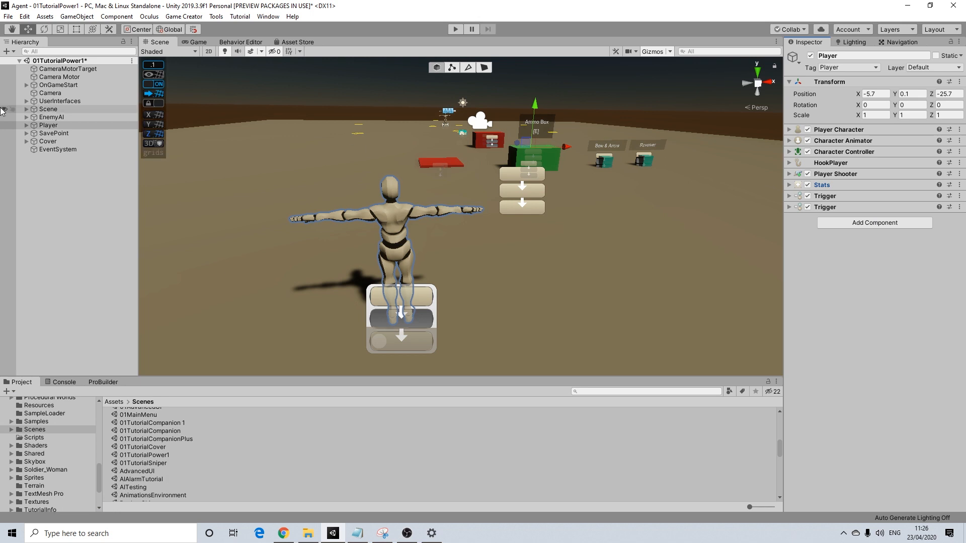
# Create a new Actions object in OnGameStart's On Start trigger and open it
pyautogui.click(46, 86)
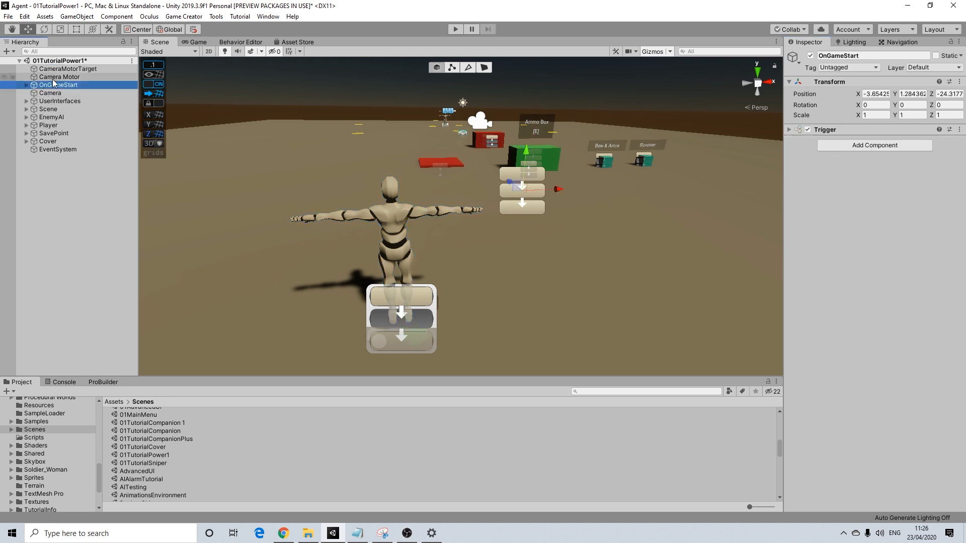
pyautogui.click(789, 129)
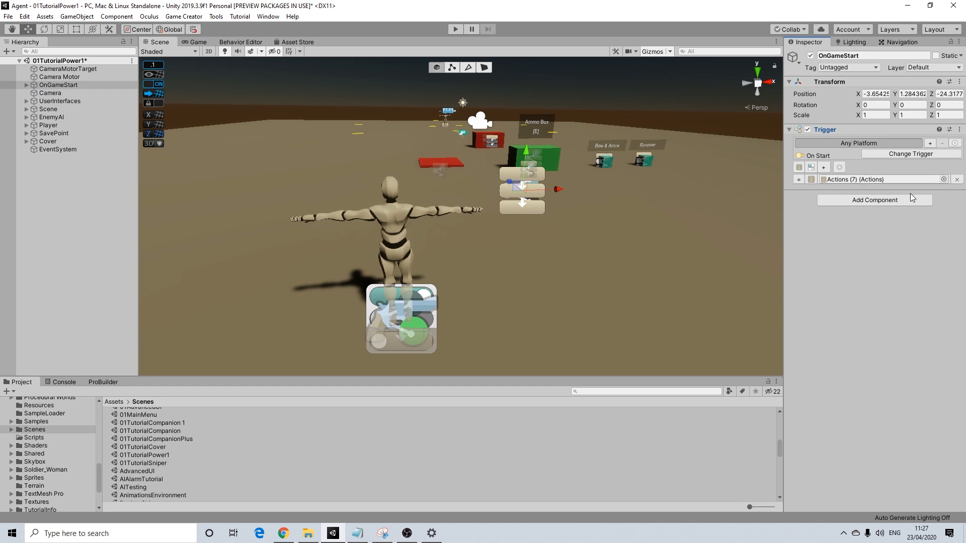
pyautogui.click(799, 167)
pyautogui.click(855, 191)
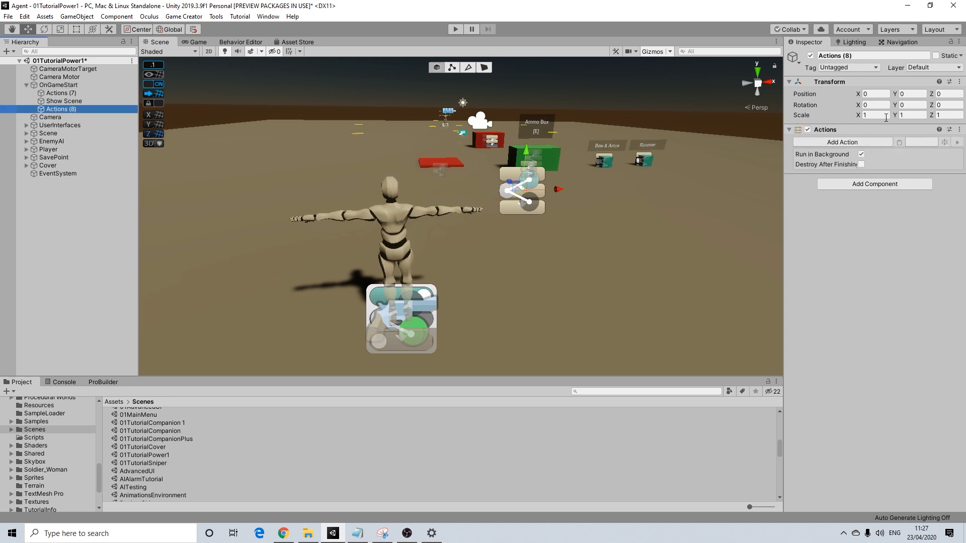
# Add a Change Attribute action to the new Actions object that adds 0.1 to the Player's mana
pyautogui.click(830, 144)
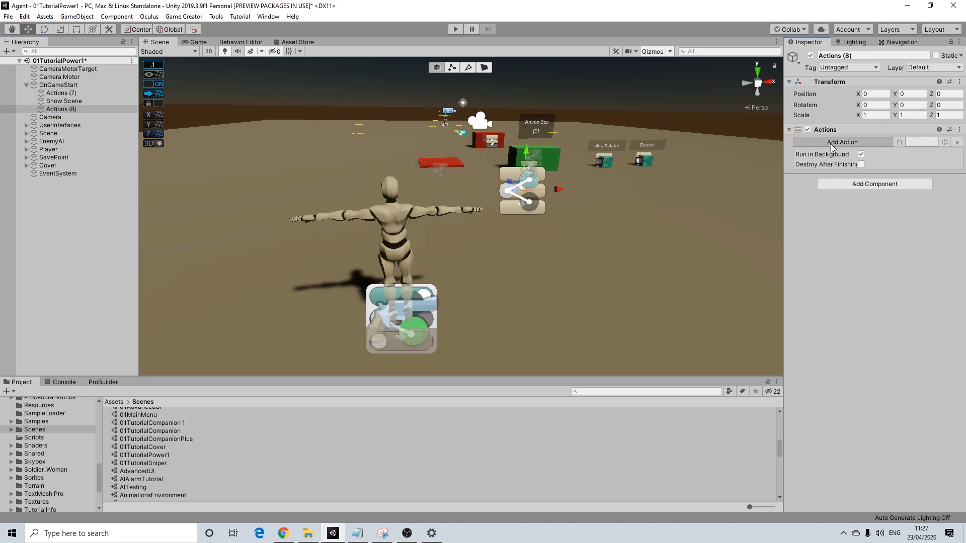
pyautogui.write('att')
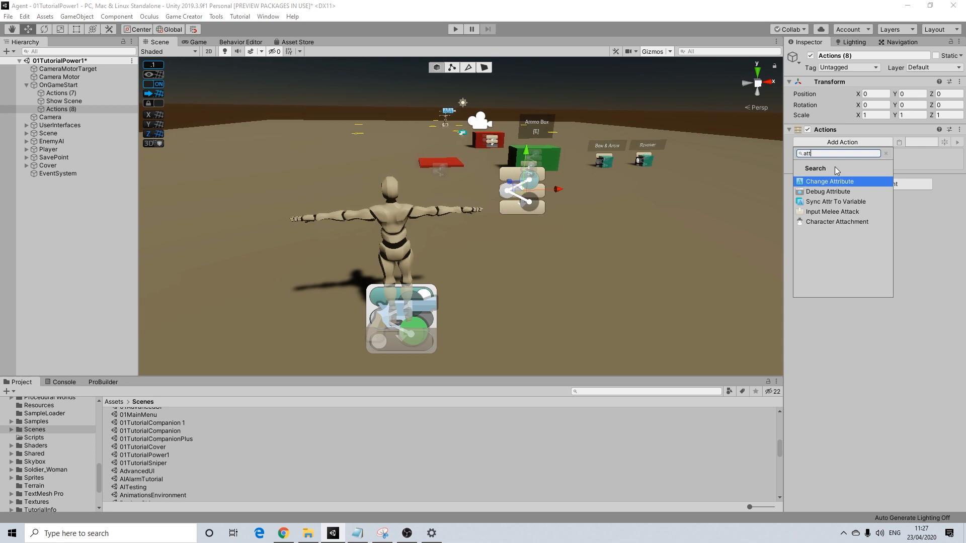
pyautogui.click(828, 181)
pyautogui.click(877, 160)
pyautogui.click(879, 193)
pyautogui.click(876, 212)
pyautogui.write('0.1')
# Follow the mana action with a 0.1-second Wait and a Restart Actions action, and collapse the Actions component
pyautogui.click(849, 223)
pyautogui.write('wa')
pyautogui.click(823, 272)
pyautogui.click(859, 235)
pyautogui.write('0.1')
pyautogui.click(828, 246)
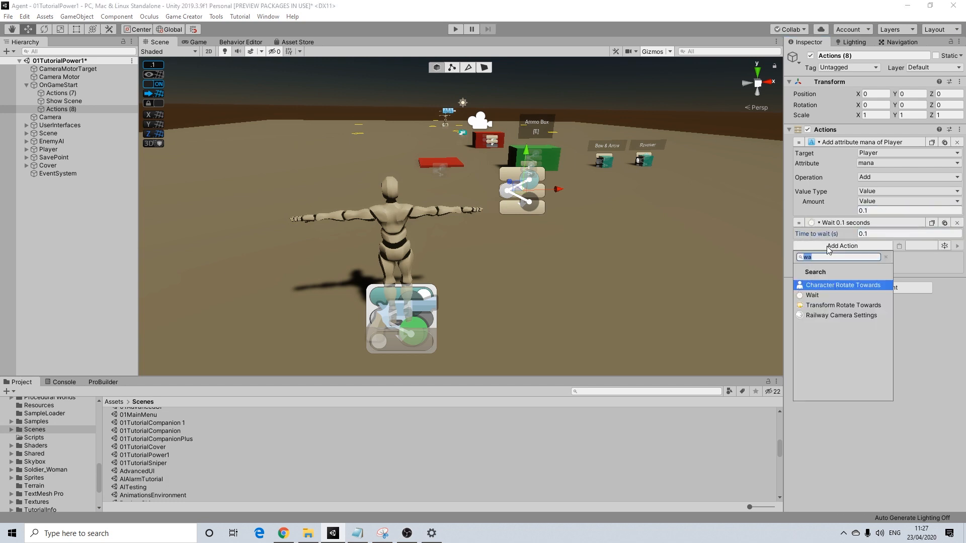
pyautogui.write('res')
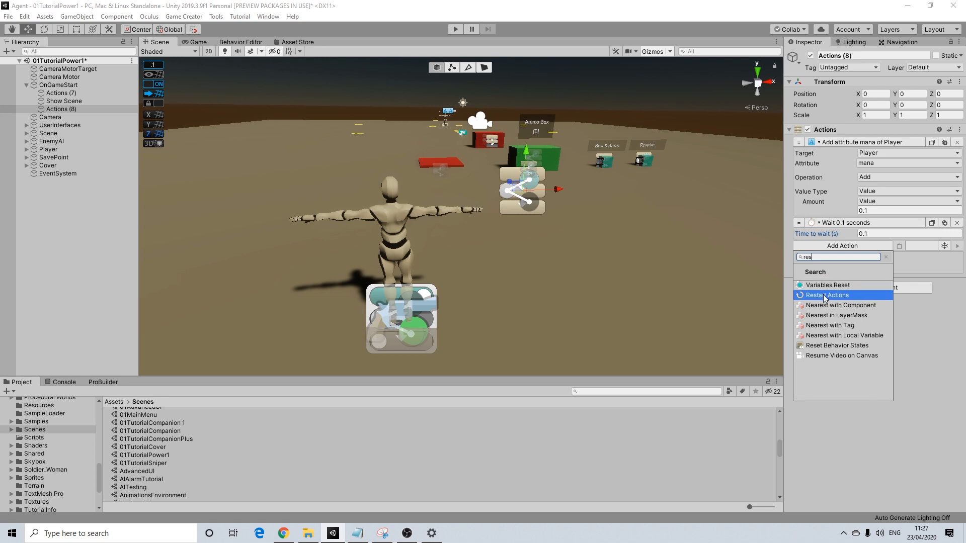
pyautogui.click(824, 296)
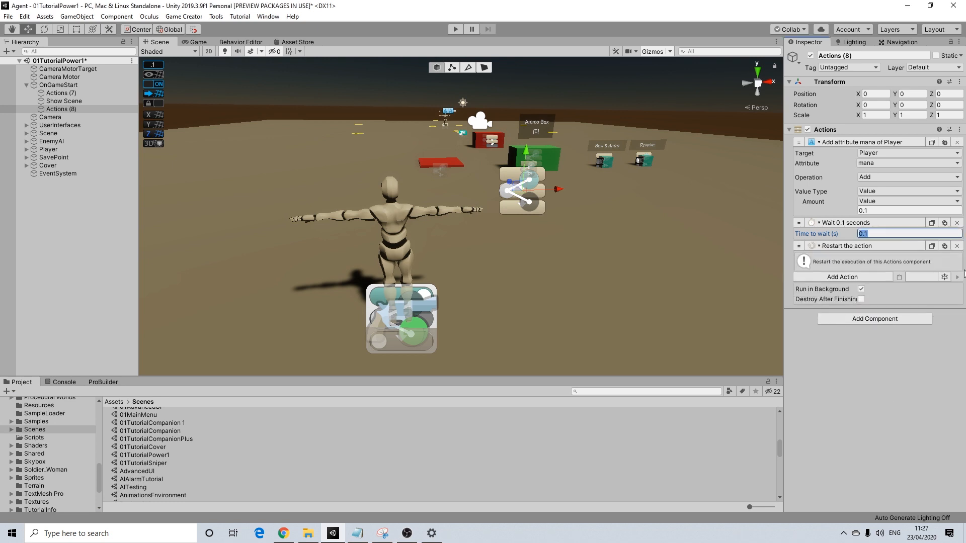
pyautogui.click(788, 130)
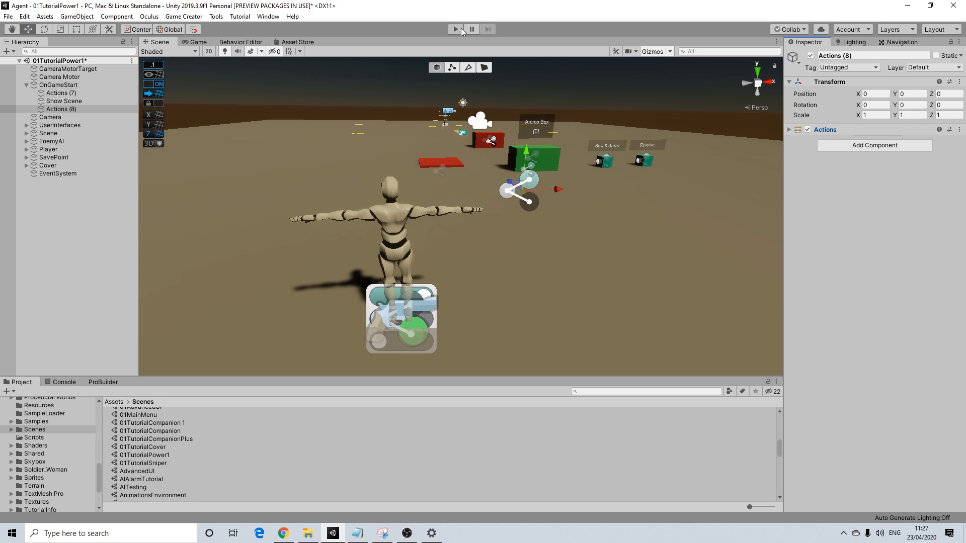
# Review OnGameStart's trigger and its new mana actions, collapse OnGameStart and select Player to show its triggers
pyautogui.click(50, 84)
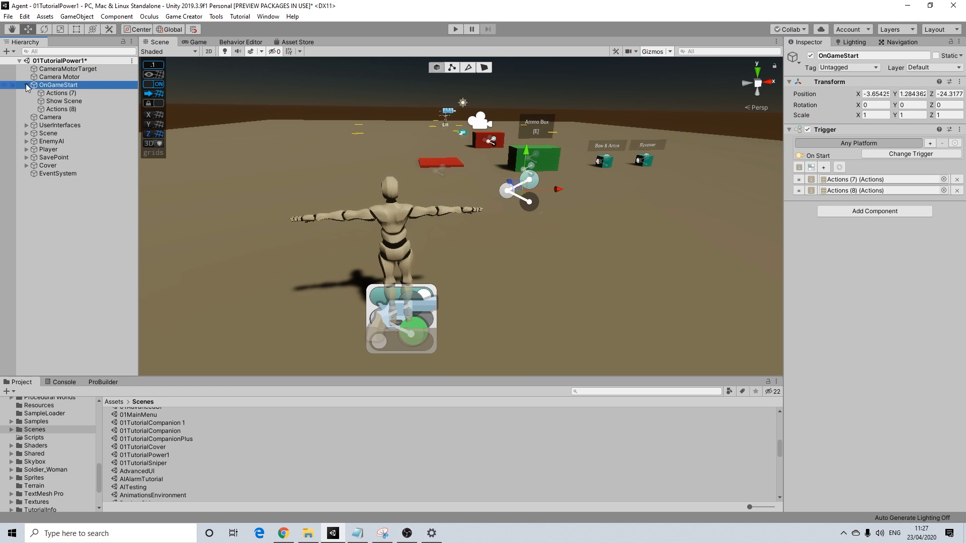
pyautogui.click(26, 85)
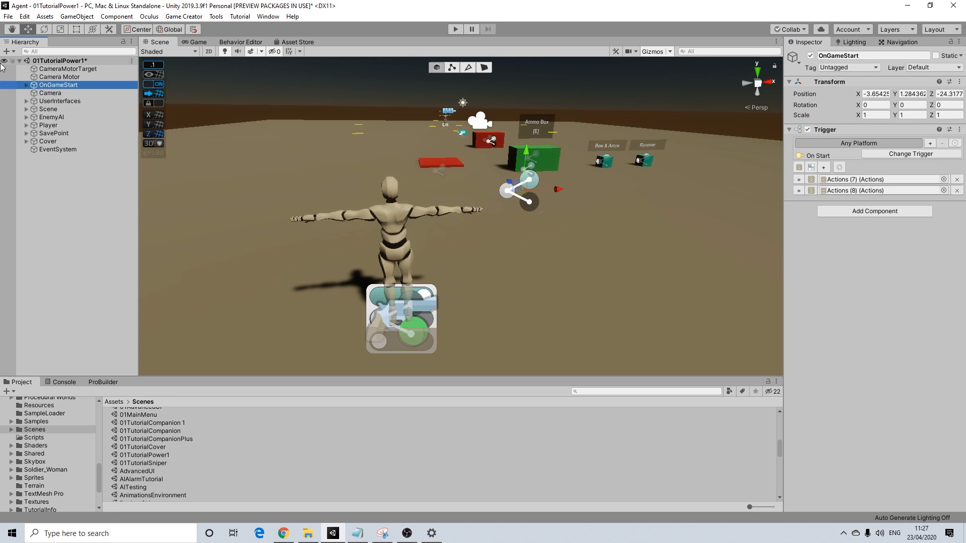
pyautogui.click(26, 86)
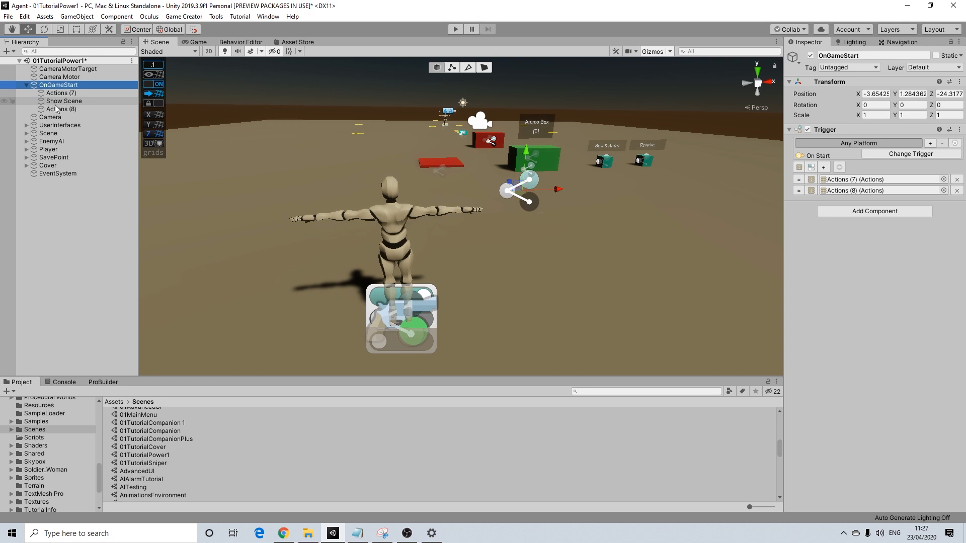
pyautogui.click(60, 109)
pyautogui.click(788, 129)
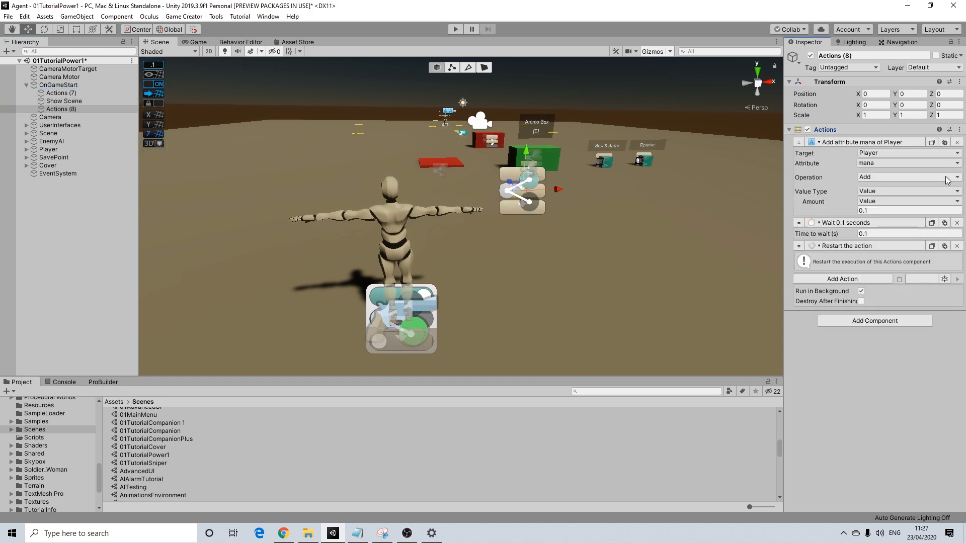
pyautogui.click(59, 85)
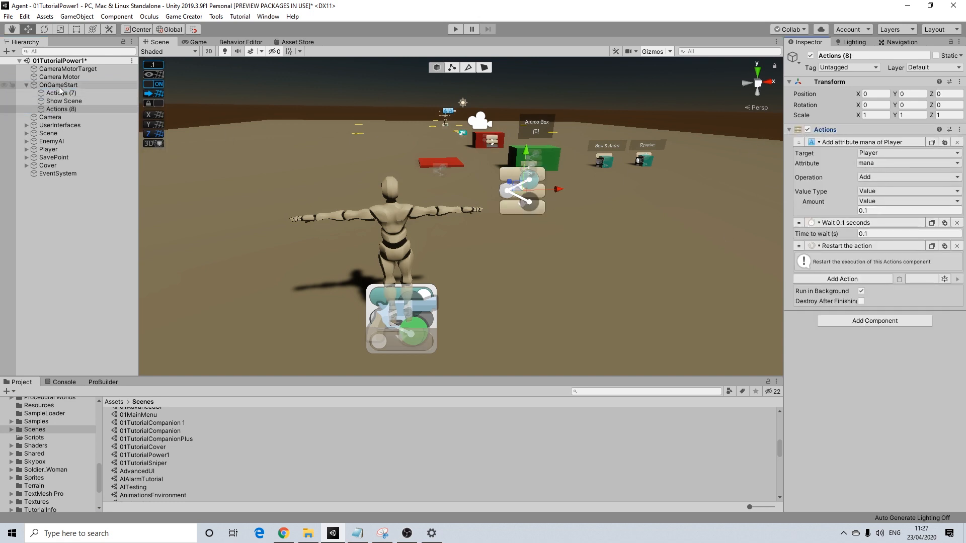
pyautogui.click(27, 86)
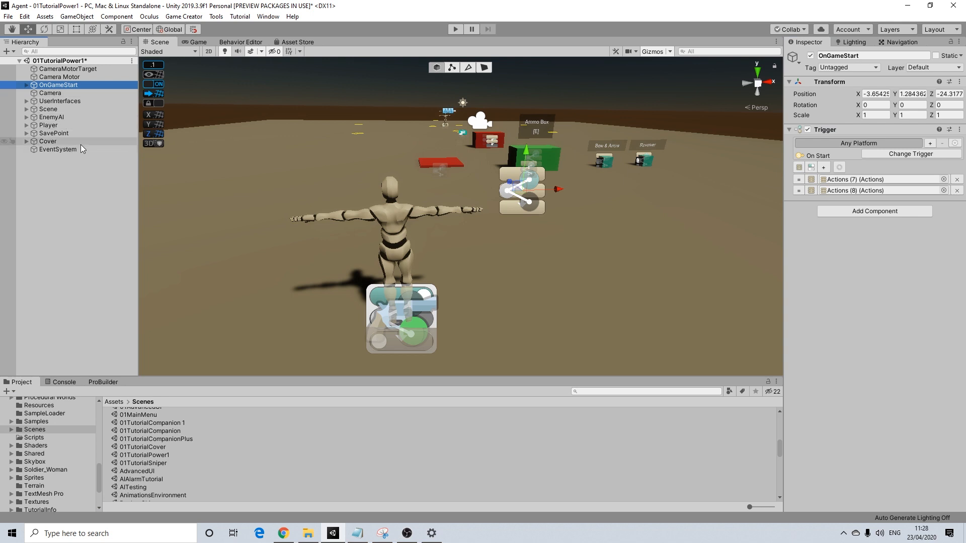
pyautogui.click(52, 125)
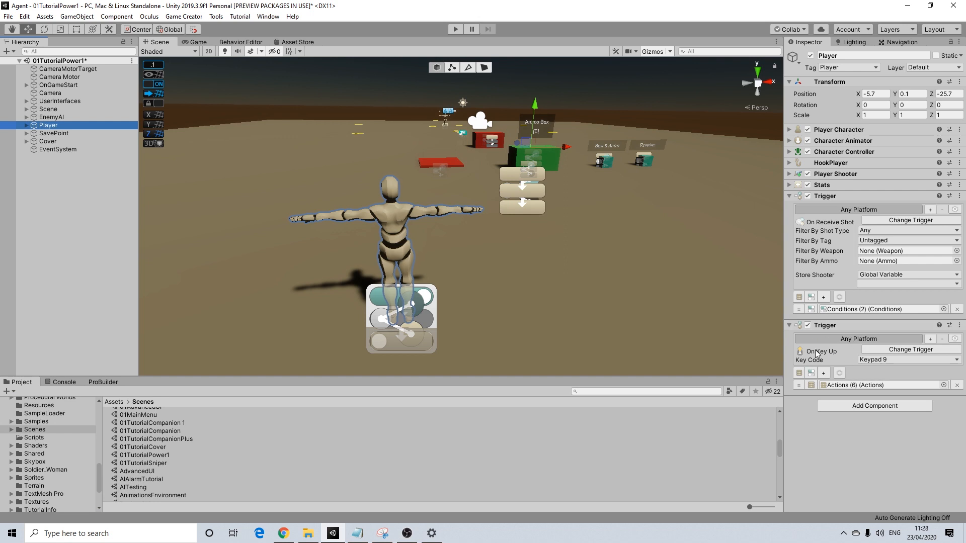
pyautogui.click(854, 407)
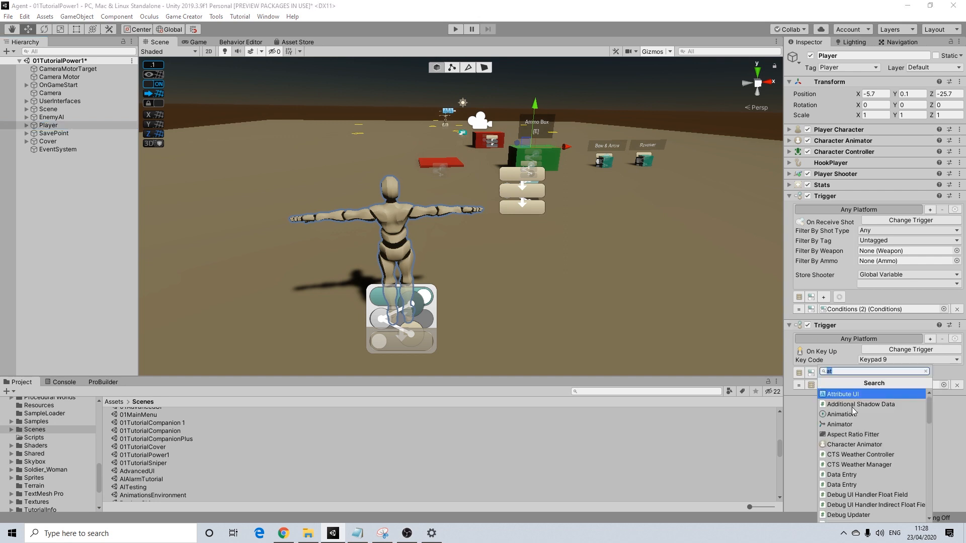
pyautogui.write('play')
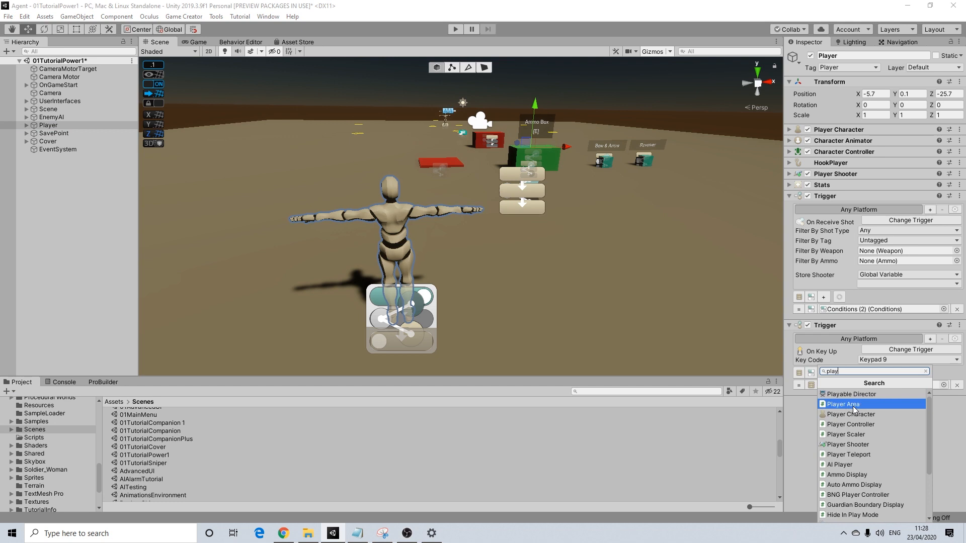
pyautogui.click(806, 423)
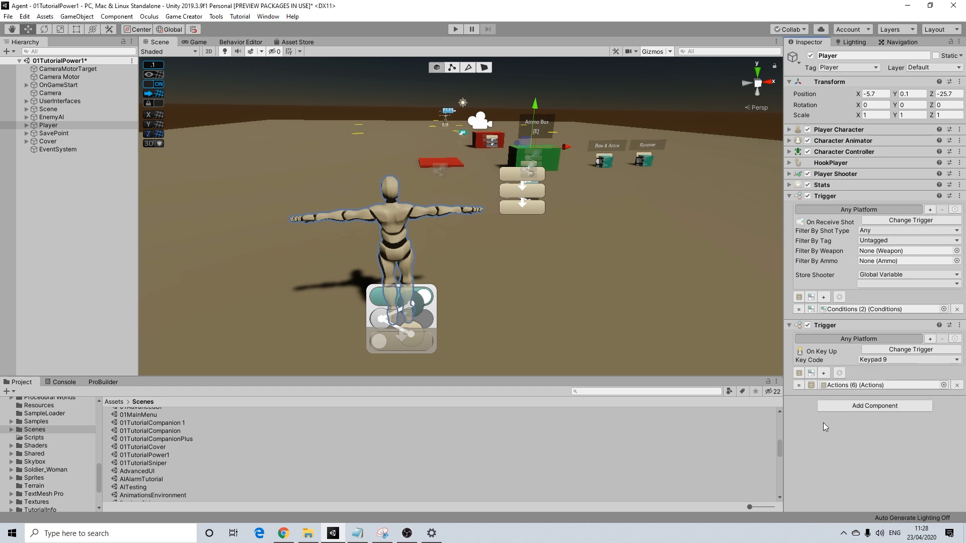
# Add another Trigger component to Player, set to On Key Up with key code Keypad 5
pyautogui.click(846, 407)
pyautogui.write('tr')
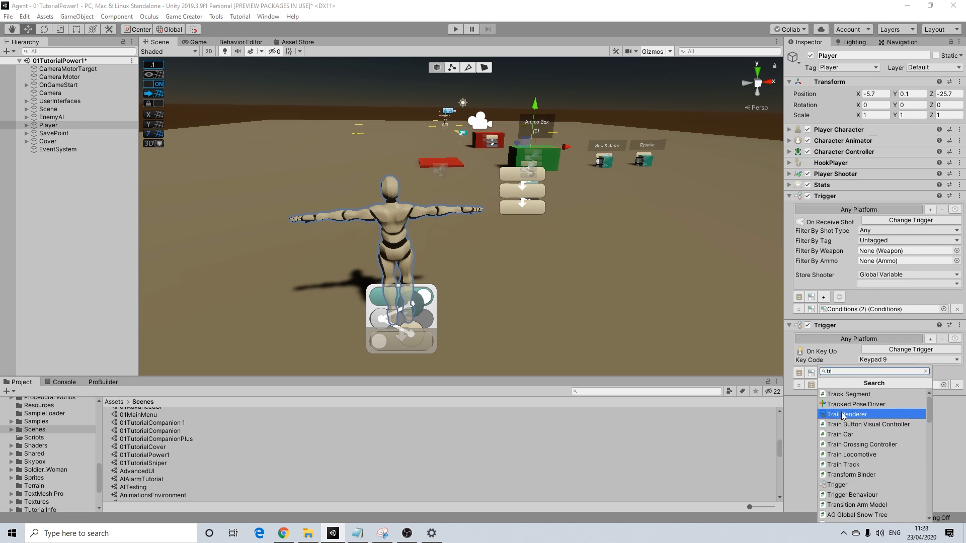
pyautogui.write('igg')
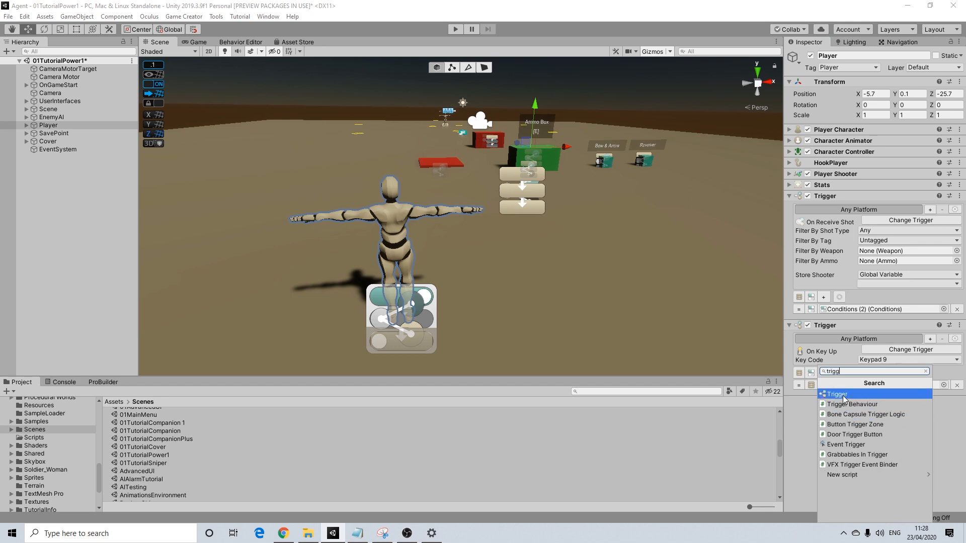
pyautogui.click(885, 394)
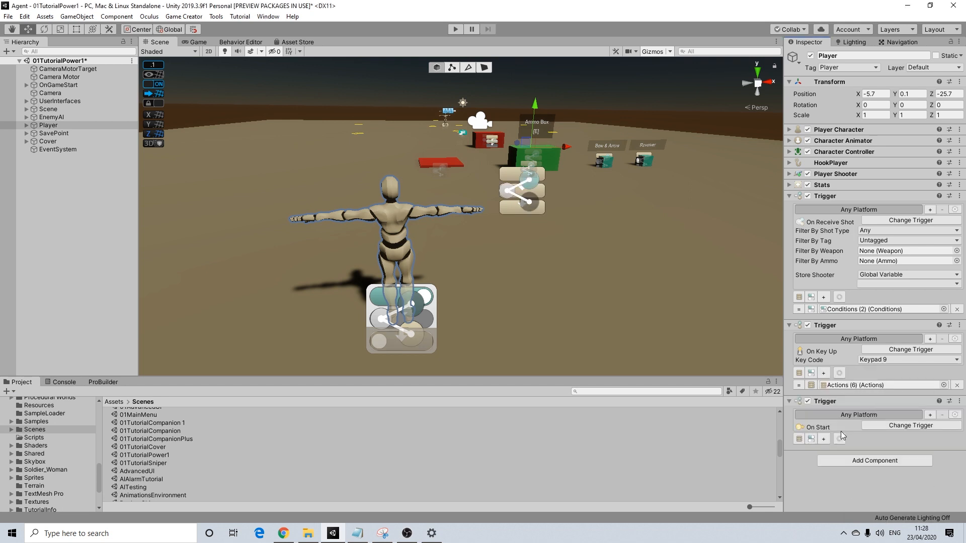
pyautogui.click(896, 425)
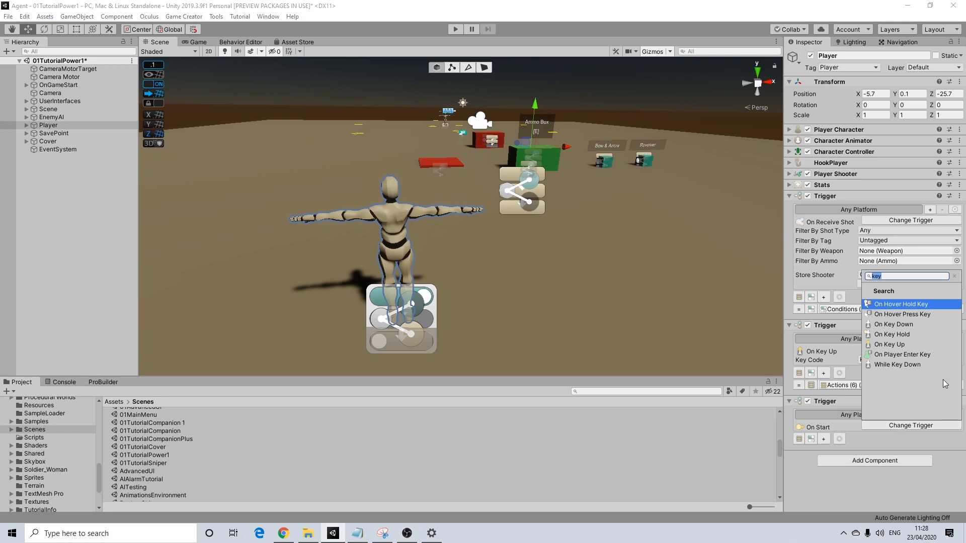
pyautogui.click(887, 344)
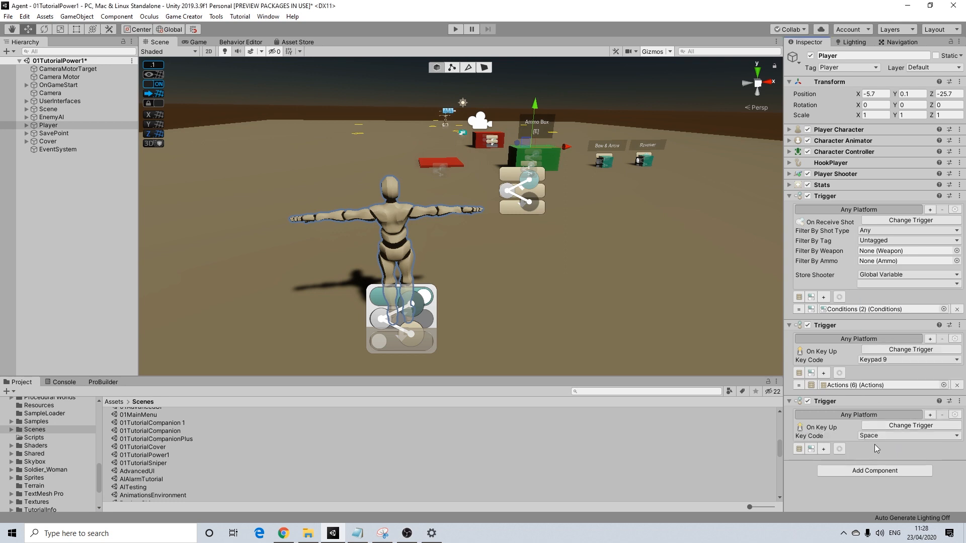
pyautogui.click(888, 436)
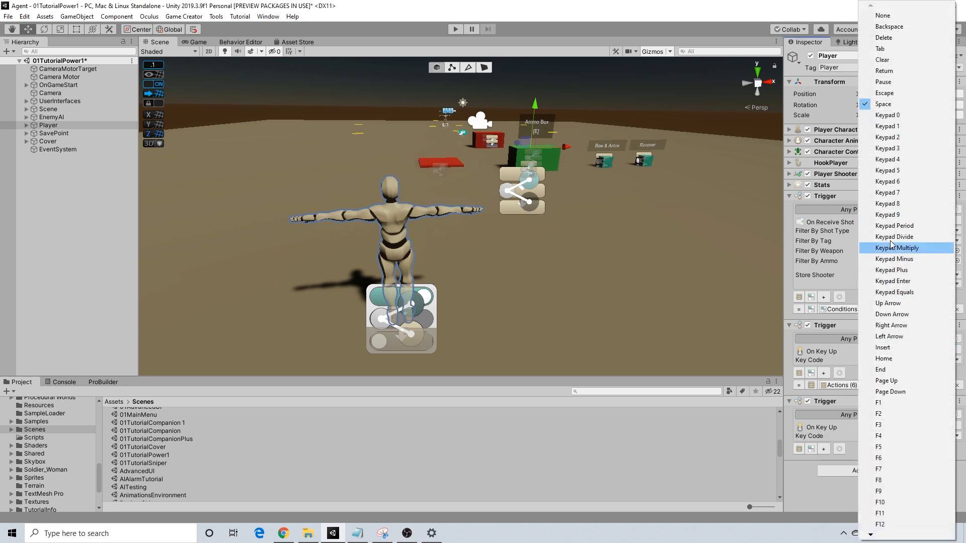
pyautogui.click(894, 171)
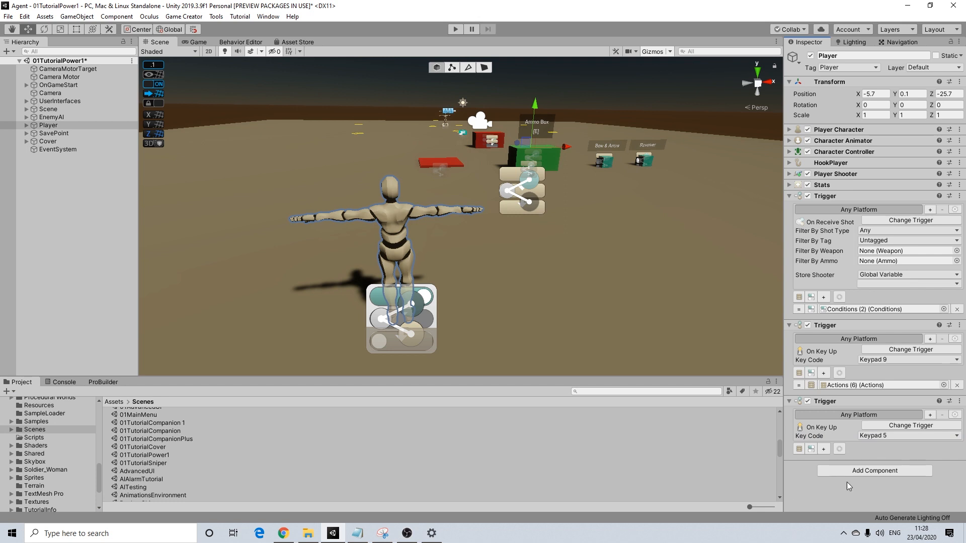
# Create a Conditions object in Player's Keypad 5 trigger and open it from under Player
pyautogui.click(811, 448)
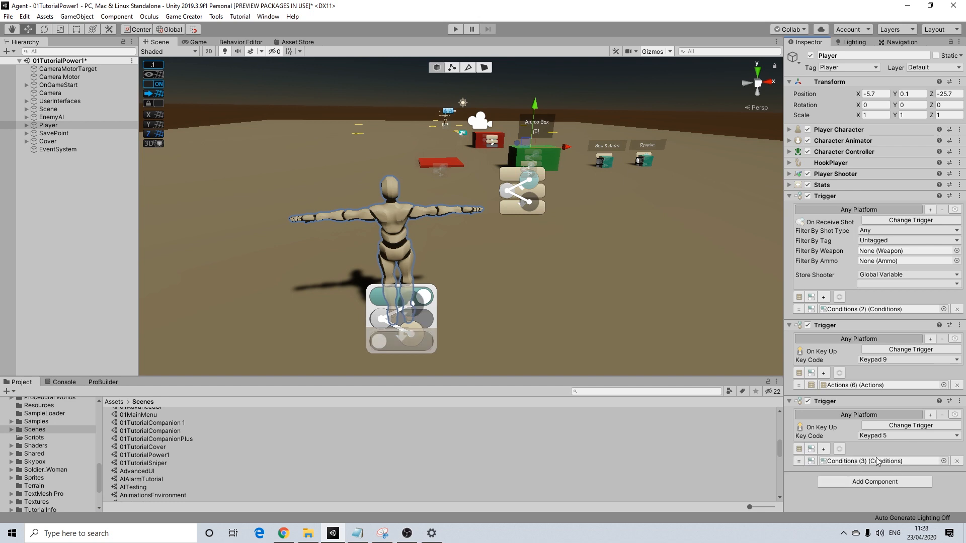
pyautogui.click(26, 125)
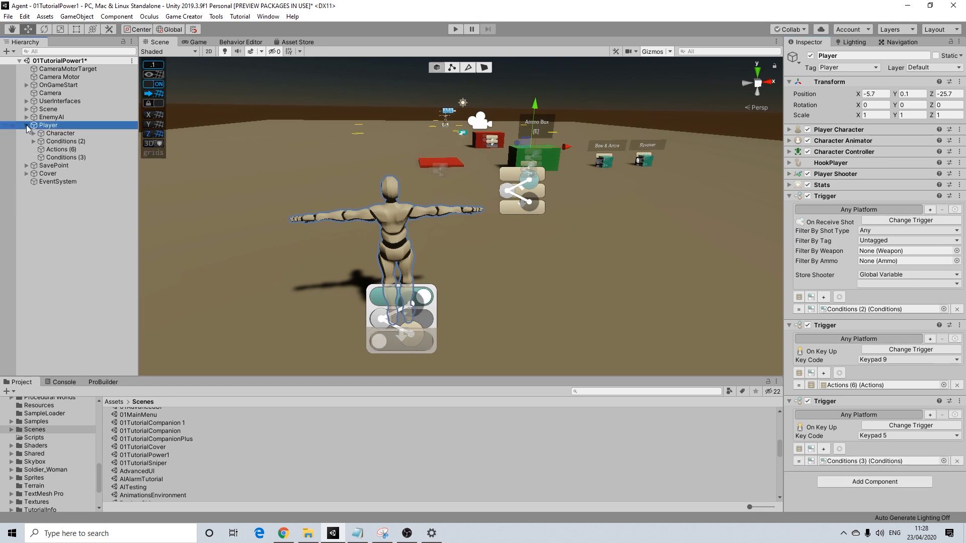
pyautogui.click(65, 157)
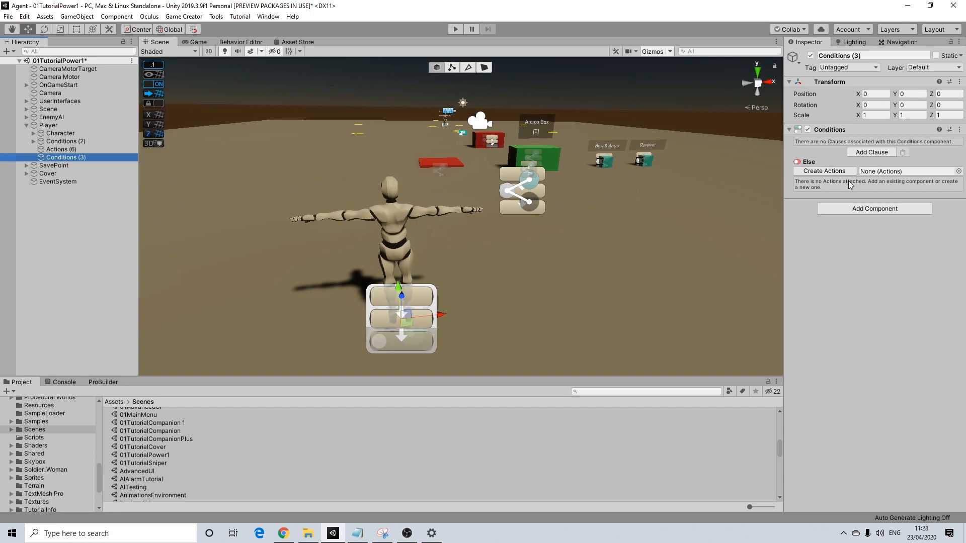
# Add a clause to Conditions (3) requiring Player's mana attribute to be greater than or equal to 5
pyautogui.click(867, 152)
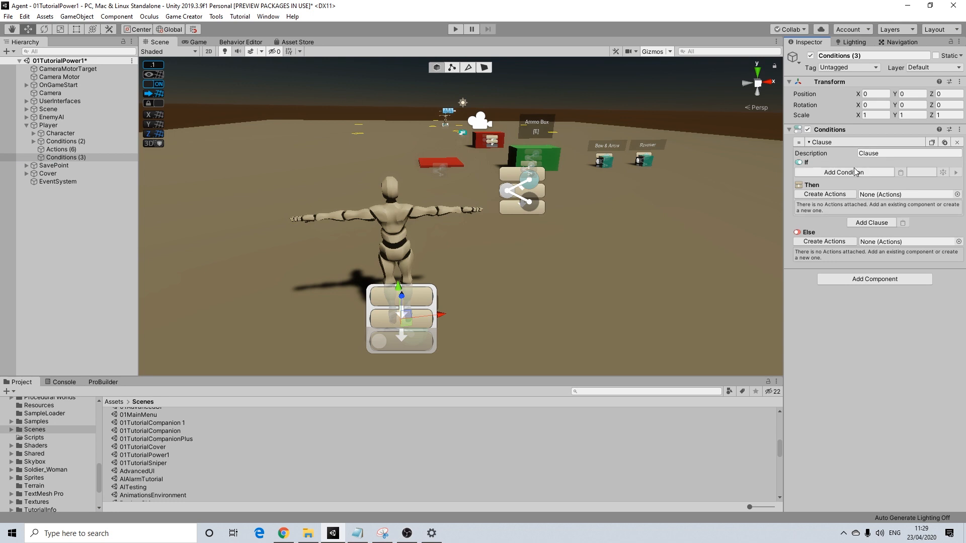
pyautogui.click(846, 173)
pyautogui.write('at')
pyautogui.click(829, 212)
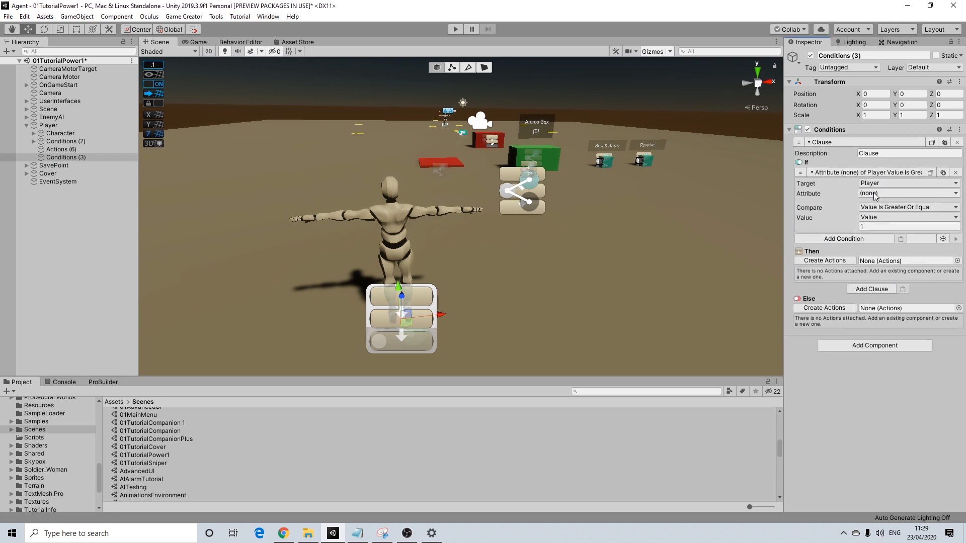
pyautogui.click(880, 193)
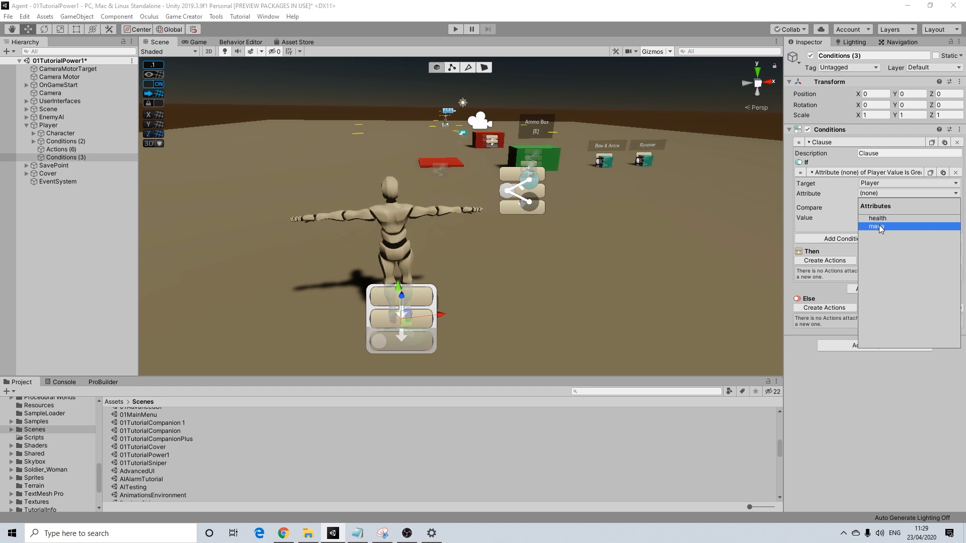
pyautogui.click(879, 225)
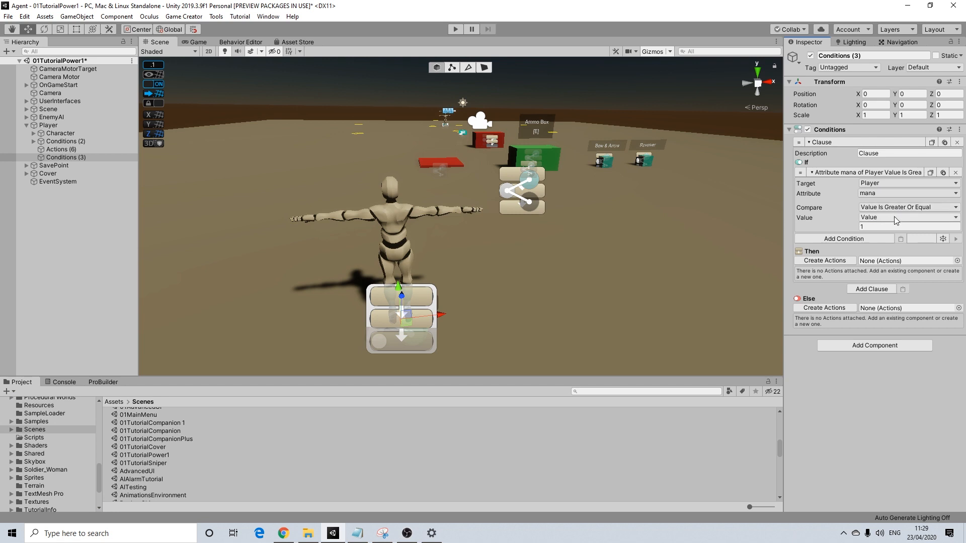
pyautogui.click(819, 229)
# Create Then actions for the clause and add a Time Scale action set to 0.5
pyautogui.click(837, 261)
pyautogui.click(855, 271)
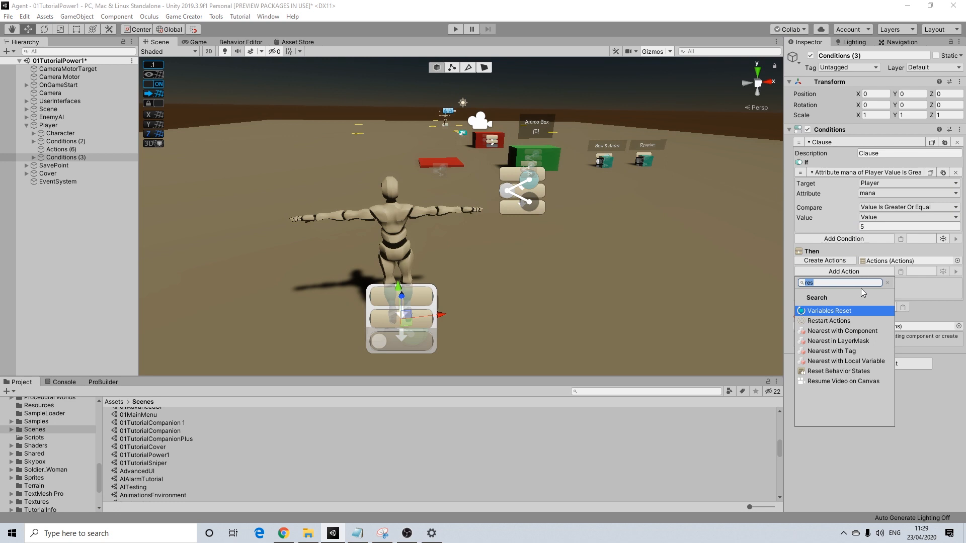
pyautogui.press('BackSpace')
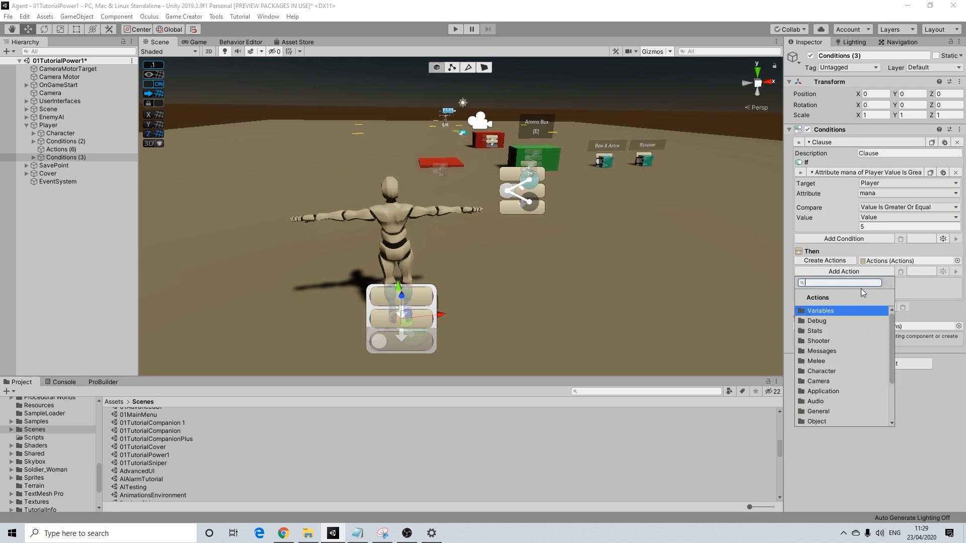
pyautogui.write('time')
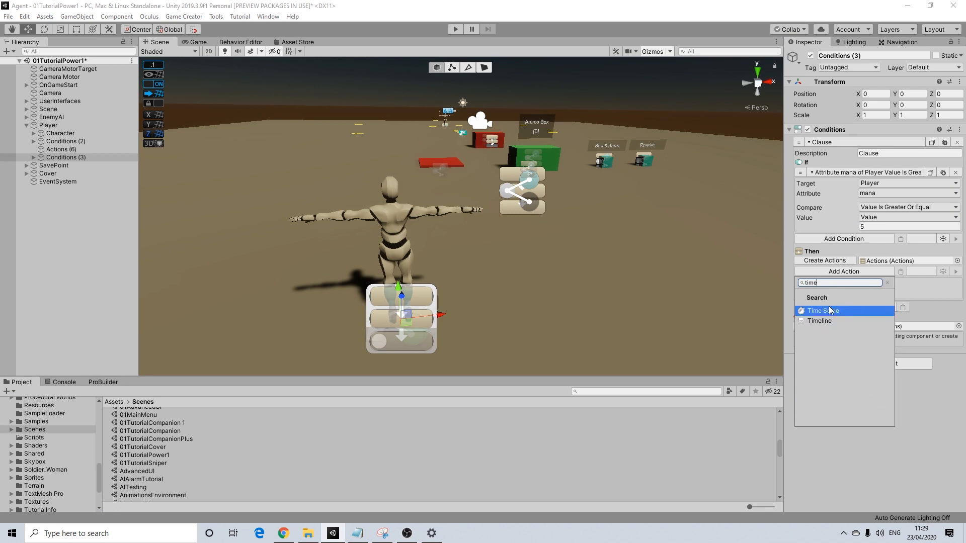
pyautogui.click(830, 310)
pyautogui.click(880, 290)
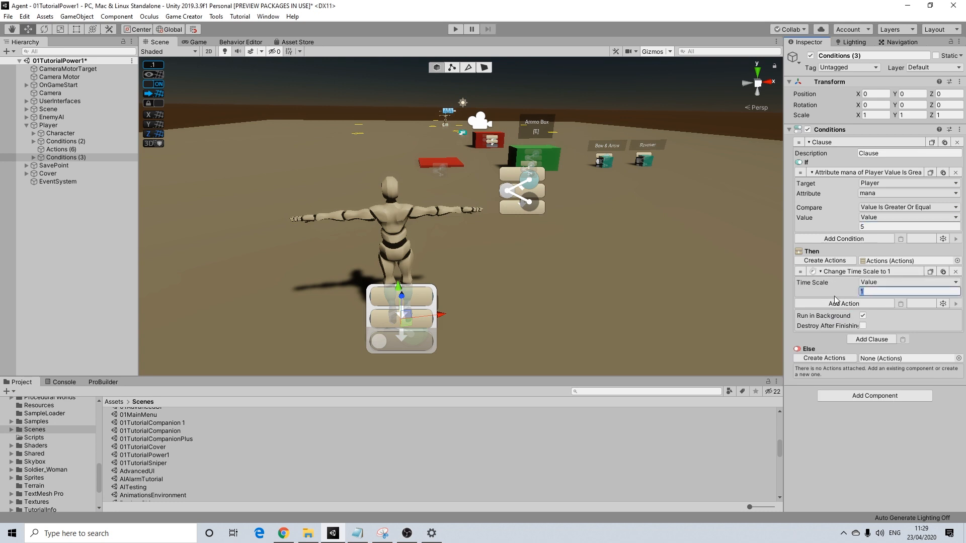
pyautogui.write('0.5')
# Add a Change Property action to the Then actions that sets Player's run speed to 10
pyautogui.click(855, 304)
pyautogui.write('chang')
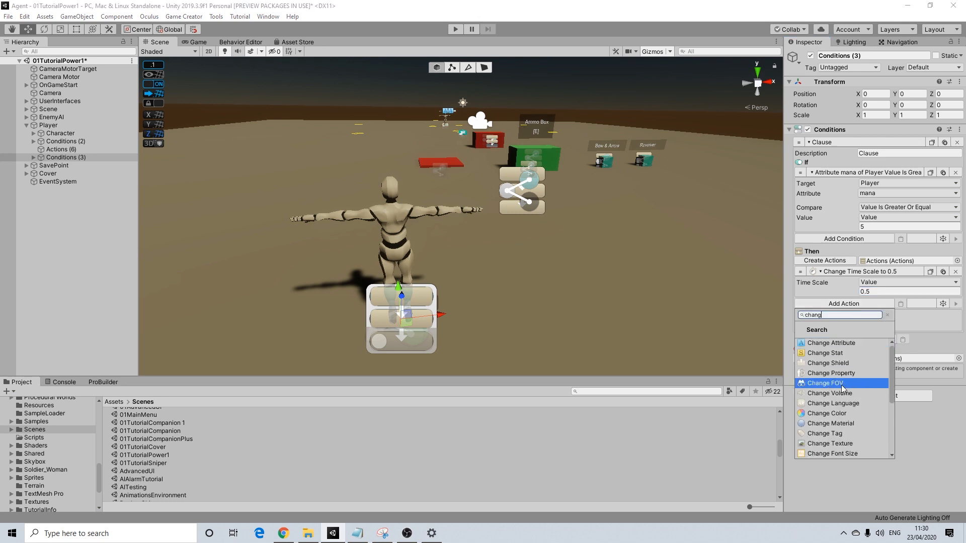
pyautogui.click(834, 376)
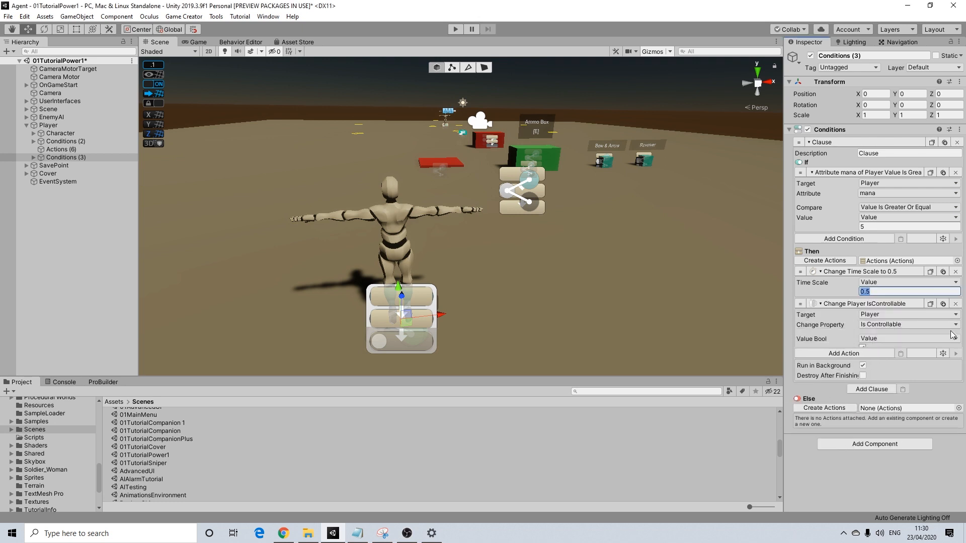
pyautogui.click(877, 324)
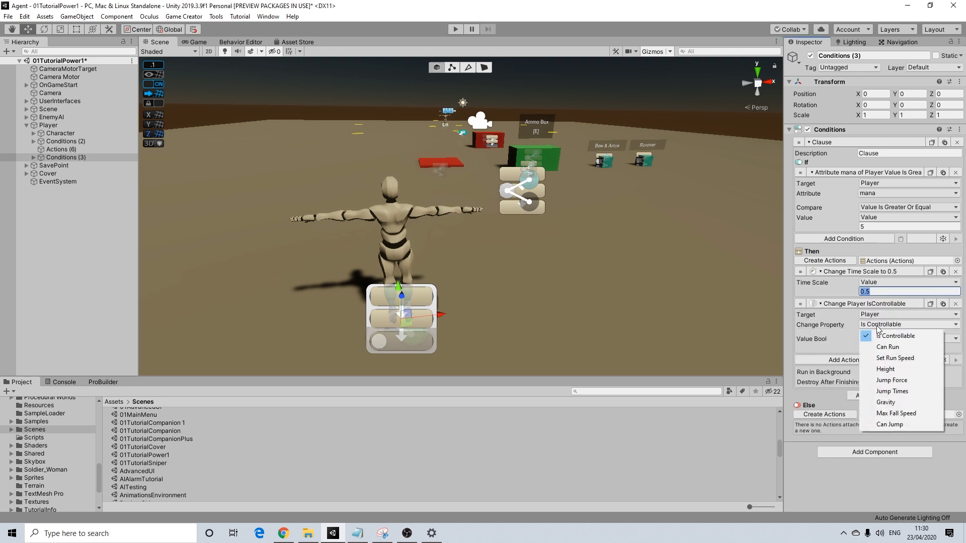
pyautogui.click(894, 358)
pyautogui.click(865, 348)
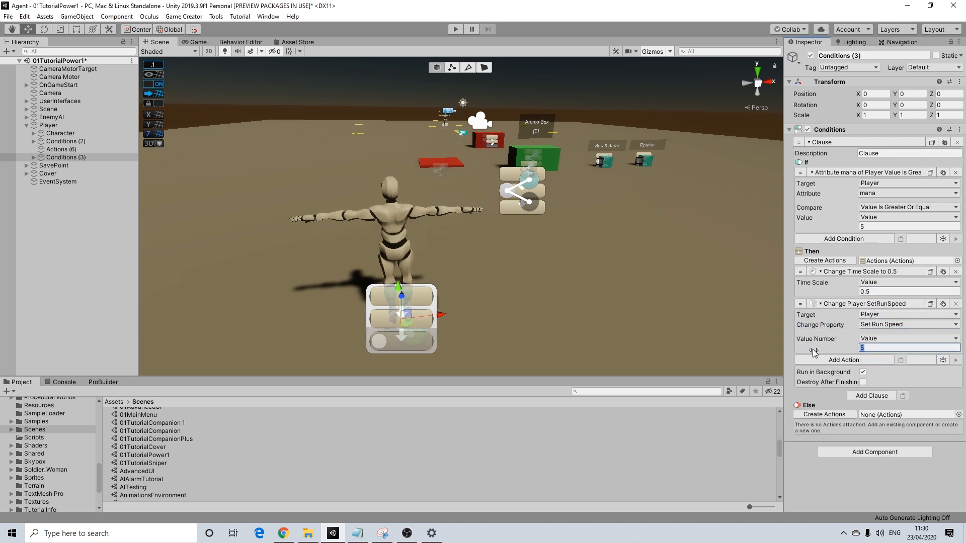
pyautogui.write('10')
pyautogui.click(856, 481)
pyautogui.press('Return')
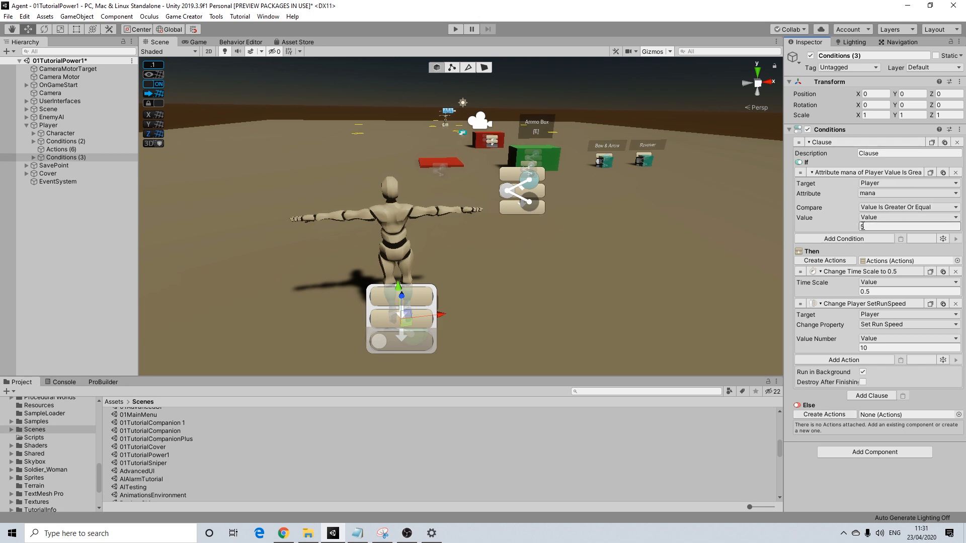
# Create Else actions, copy the Time Scale action into them and set its value to 1
pyautogui.click(824, 416)
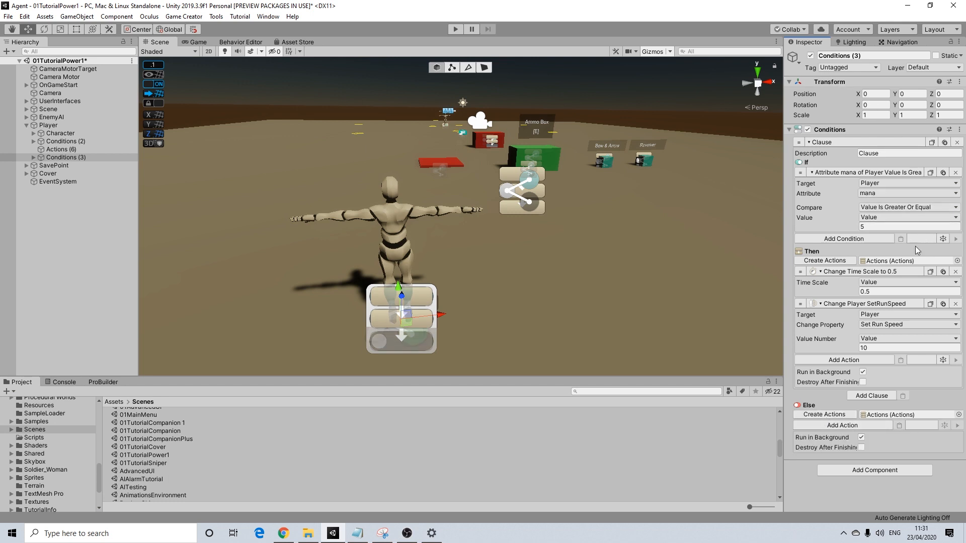
pyautogui.click(929, 271)
pyautogui.click(900, 426)
pyautogui.click(879, 445)
pyautogui.write('1')
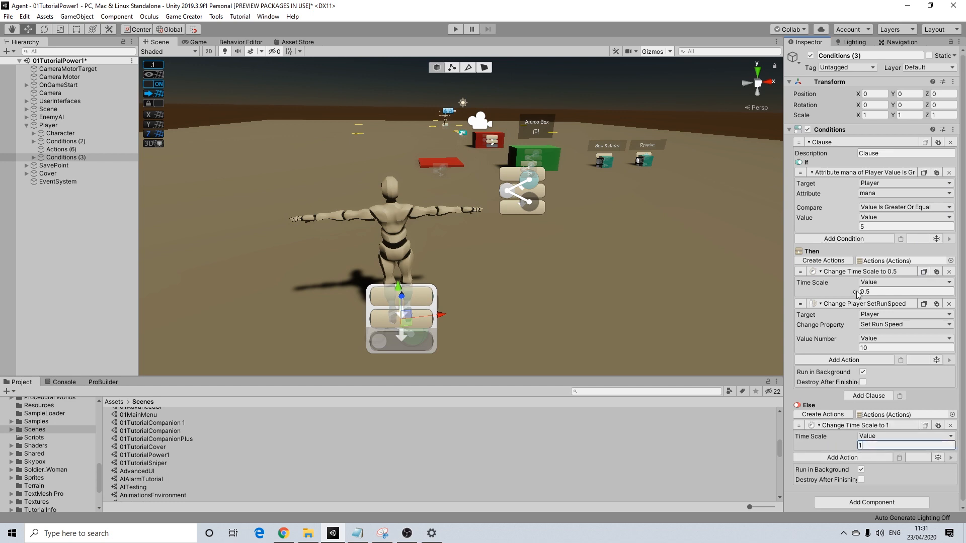
# Copy the Set Run Speed action into the Else actions with a value of 5
pyautogui.click(924, 304)
pyautogui.click(900, 458)
pyautogui.scroll(-2, 877, 491)
pyautogui.click(834, 444)
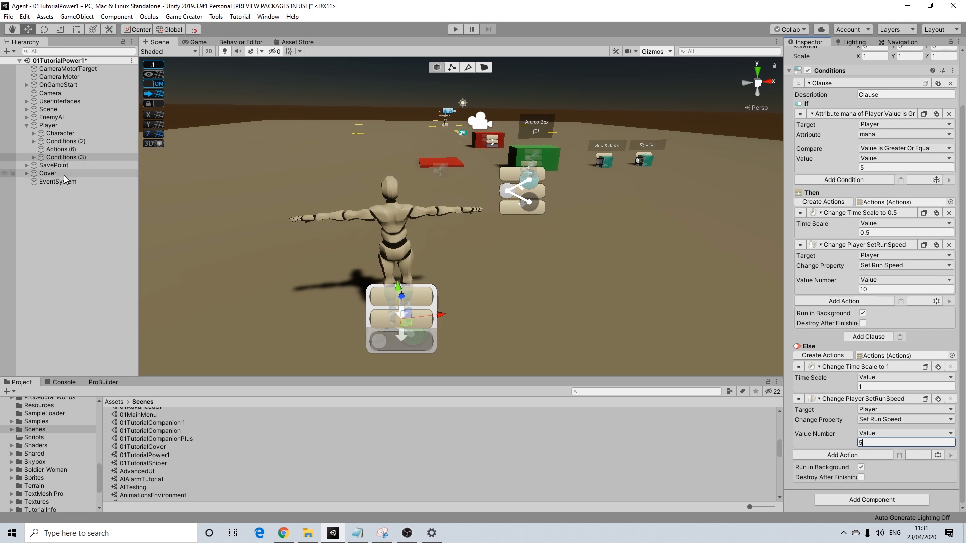
# Create an empty child object under Player and rename it Slowmotion
pyautogui.rightClick(50, 125)
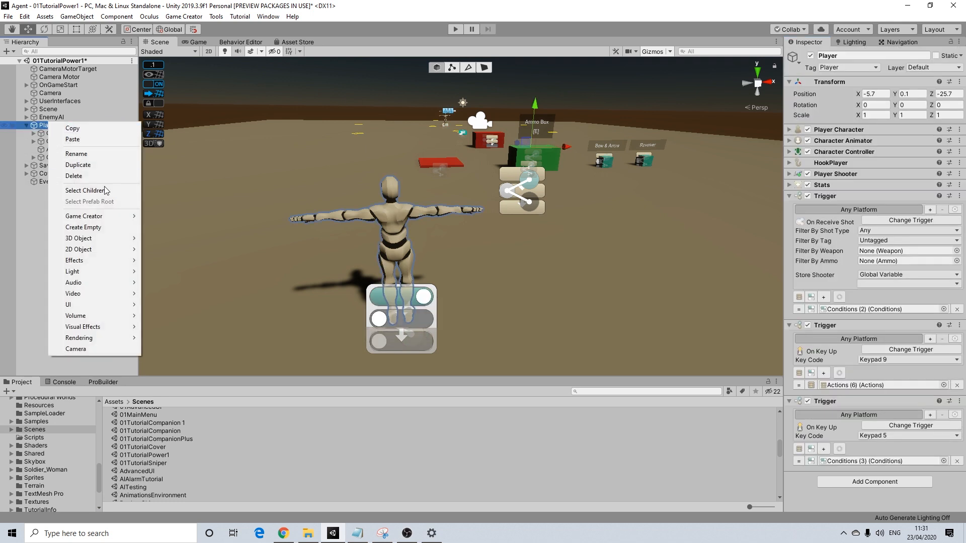
pyautogui.click(83, 226)
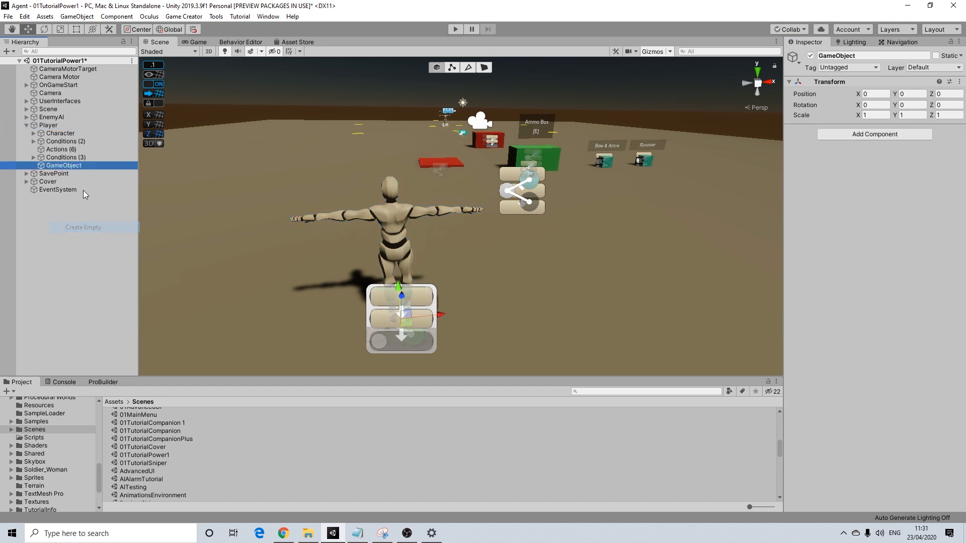
pyautogui.rightClick(74, 165)
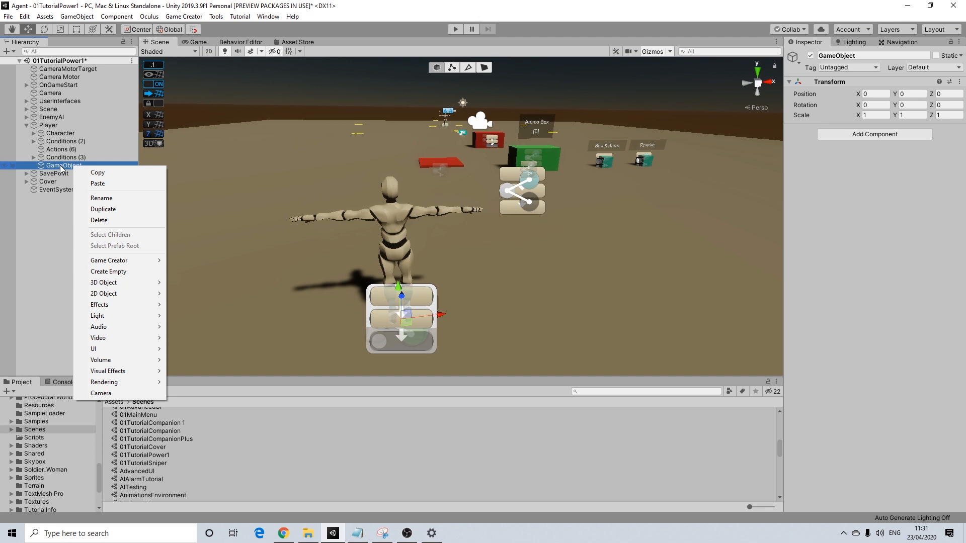
pyautogui.click(101, 199)
pyautogui.write('Slowmotion')
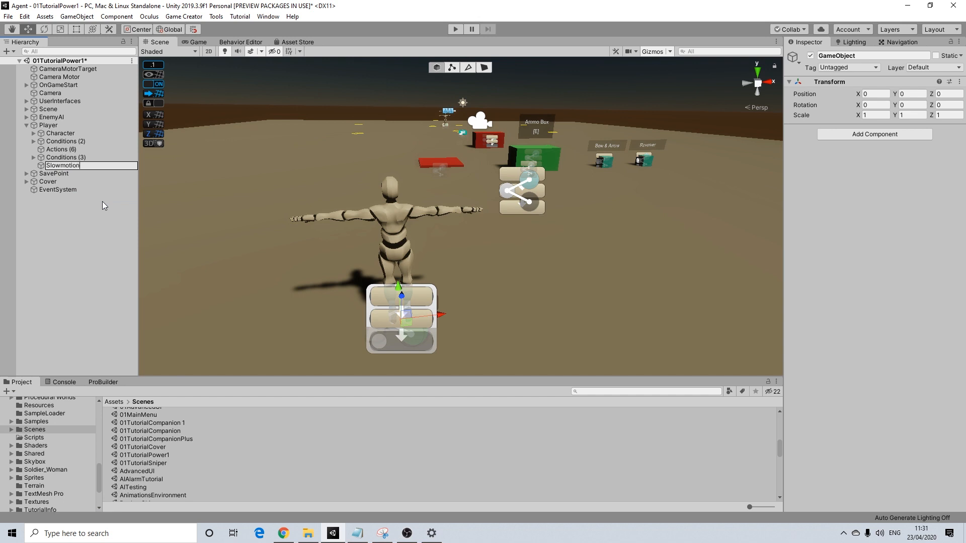
pyautogui.press('Return')
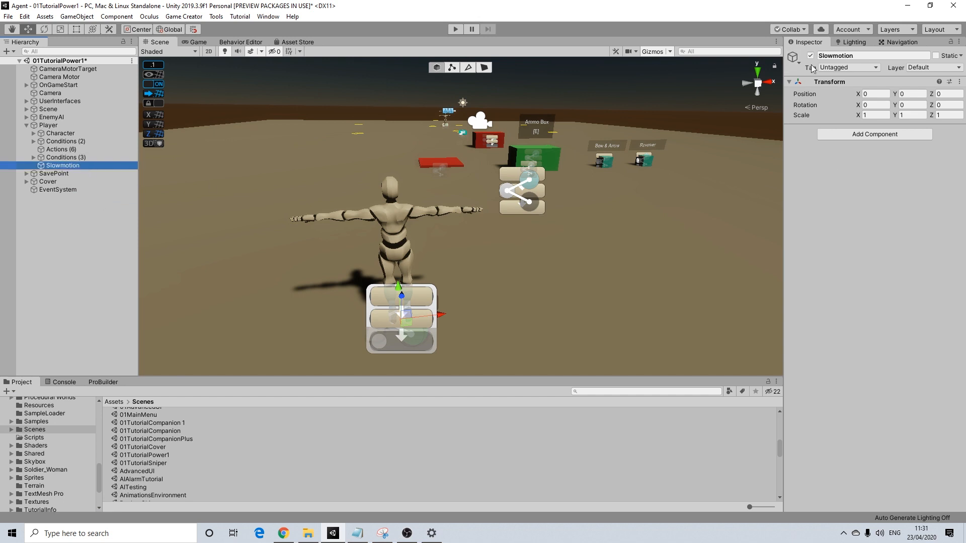
# Search for a volume component for Slowmotion and check the Post Processing package in the Package Manager
pyautogui.click(858, 135)
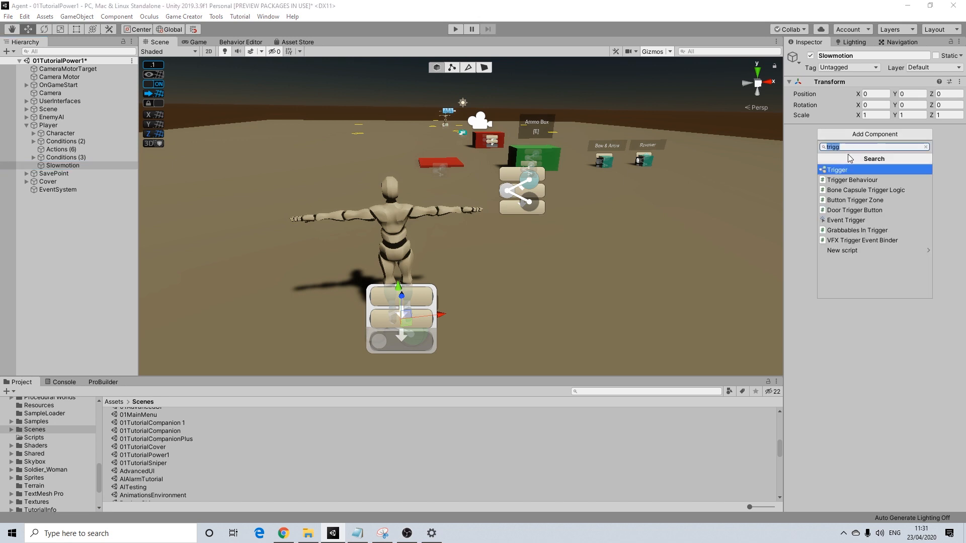
pyautogui.write('volum')
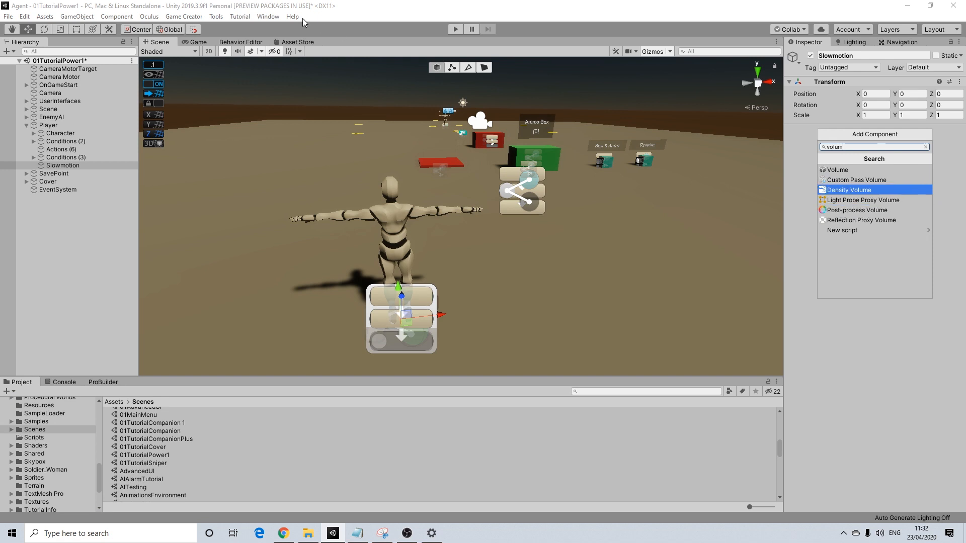
pyautogui.click(264, 16)
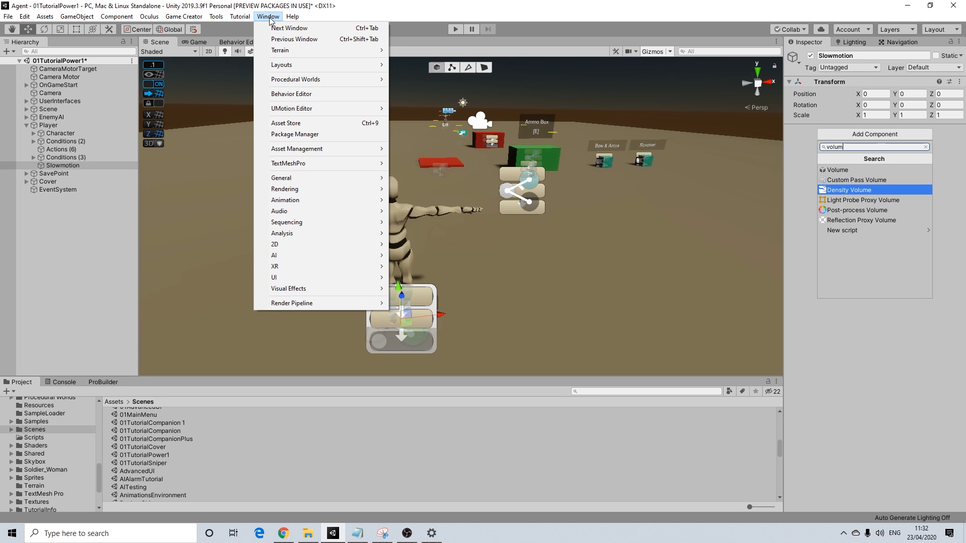
pyautogui.click(322, 134)
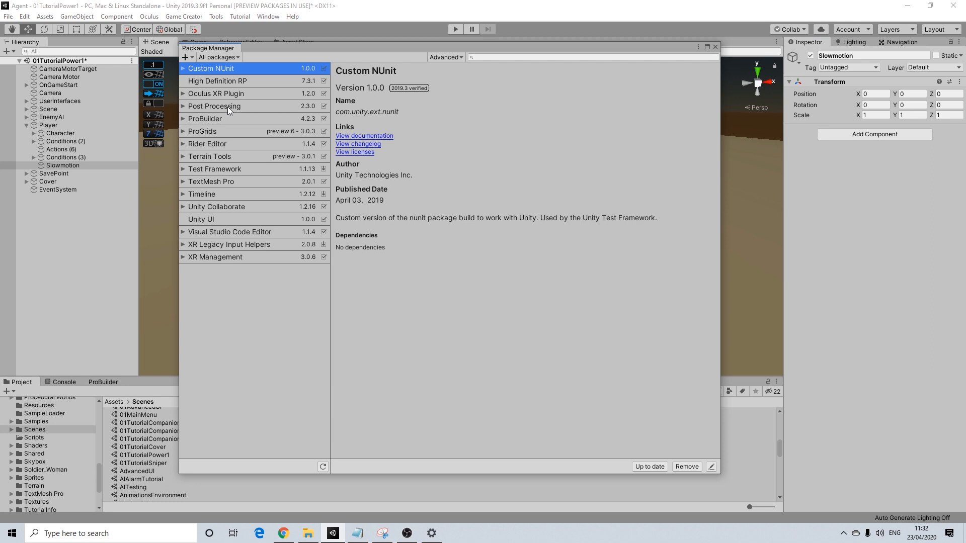
pyautogui.click(230, 106)
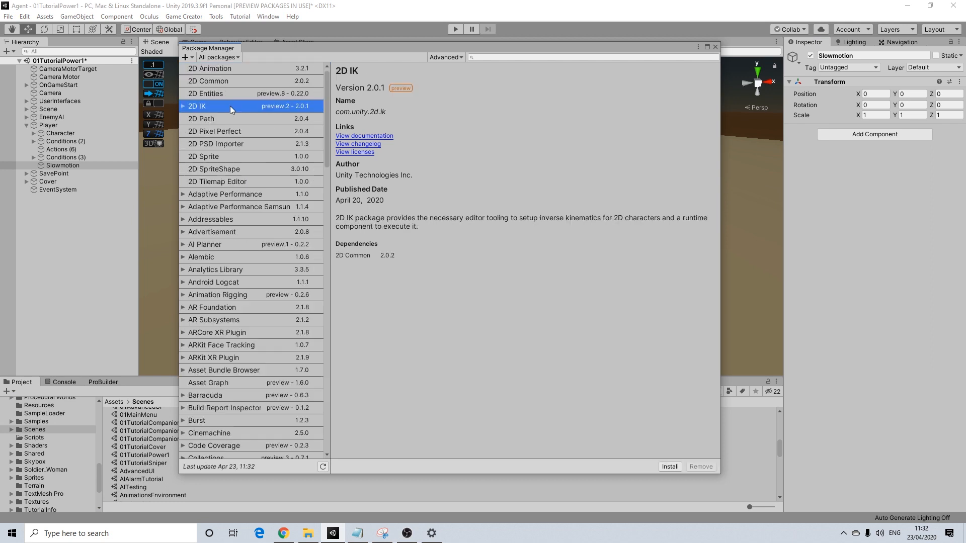
pyautogui.scroll(-3, 307, 235)
pyautogui.scroll(-15, 304, 242)
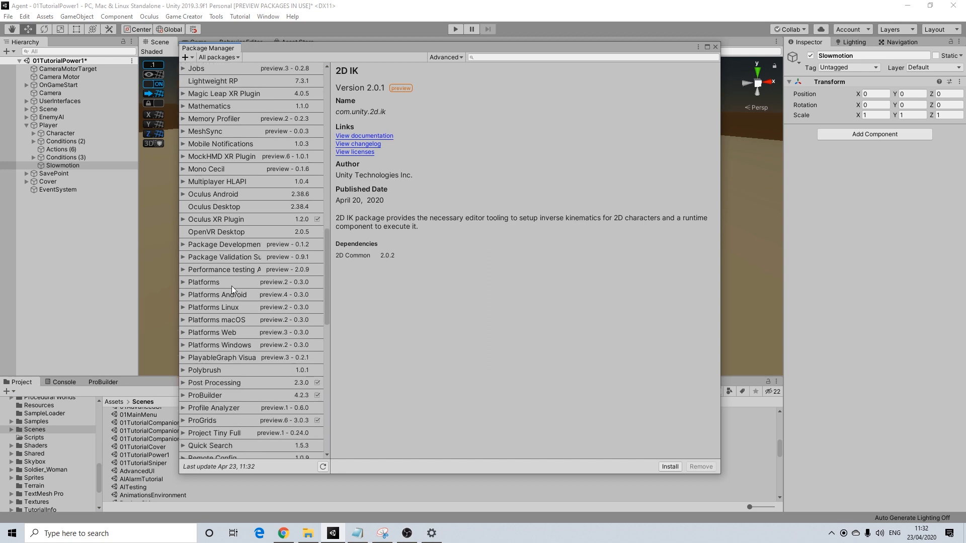
pyautogui.scroll(-3, 231, 302)
pyautogui.click(213, 339)
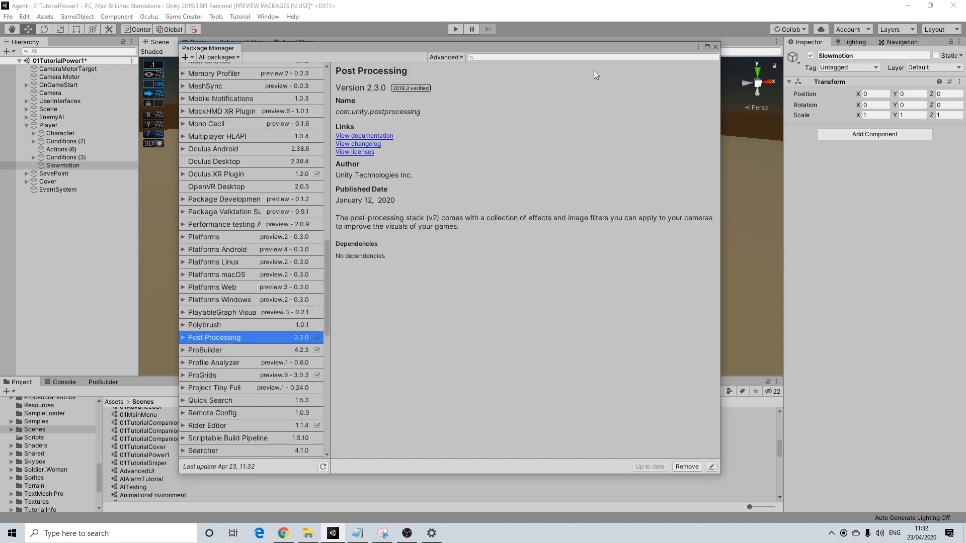
pyautogui.click(715, 47)
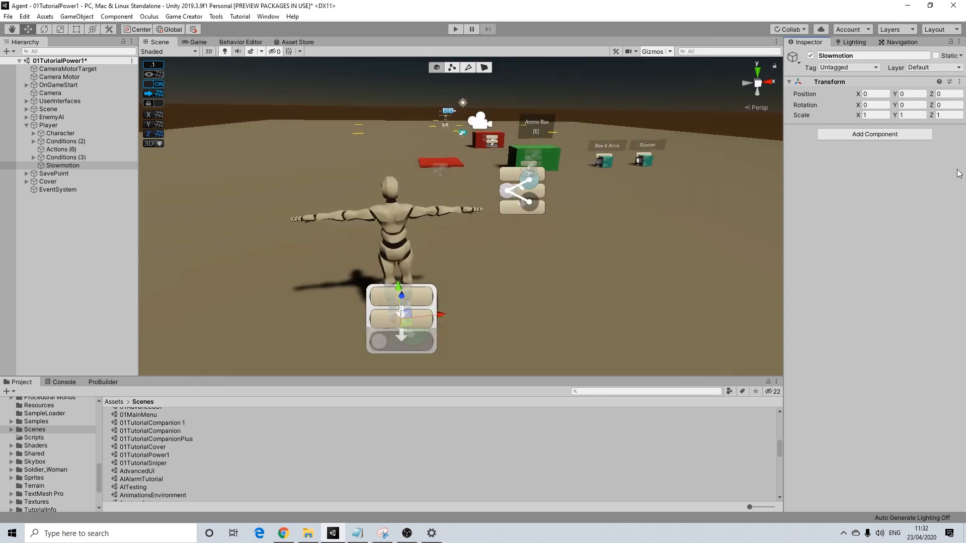
# Add a Volume component to Slowmotion and create a new volume profile for it
pyautogui.click(850, 133)
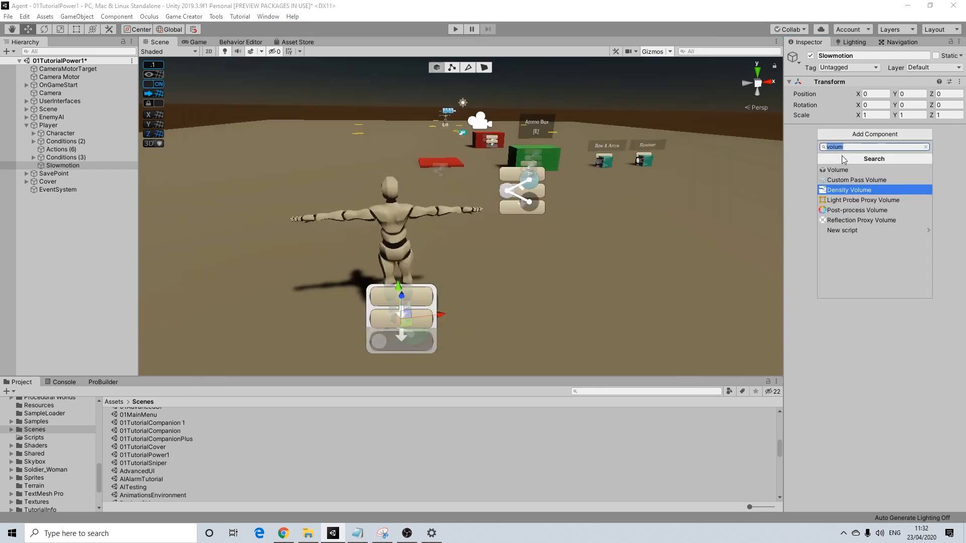
pyautogui.click(892, 170)
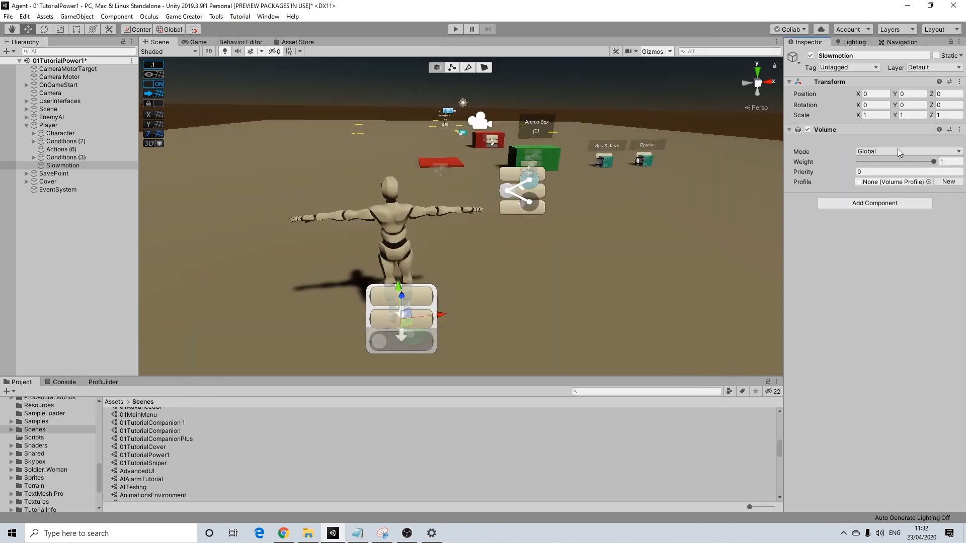
pyautogui.click(945, 181)
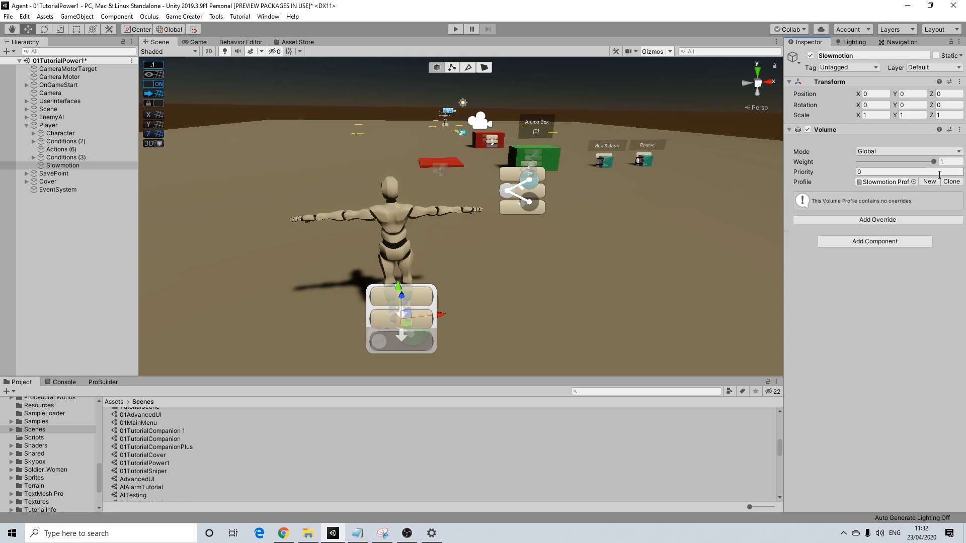
# Add a Motion Blur post-processing override to the Slowmotion volume
pyautogui.click(883, 221)
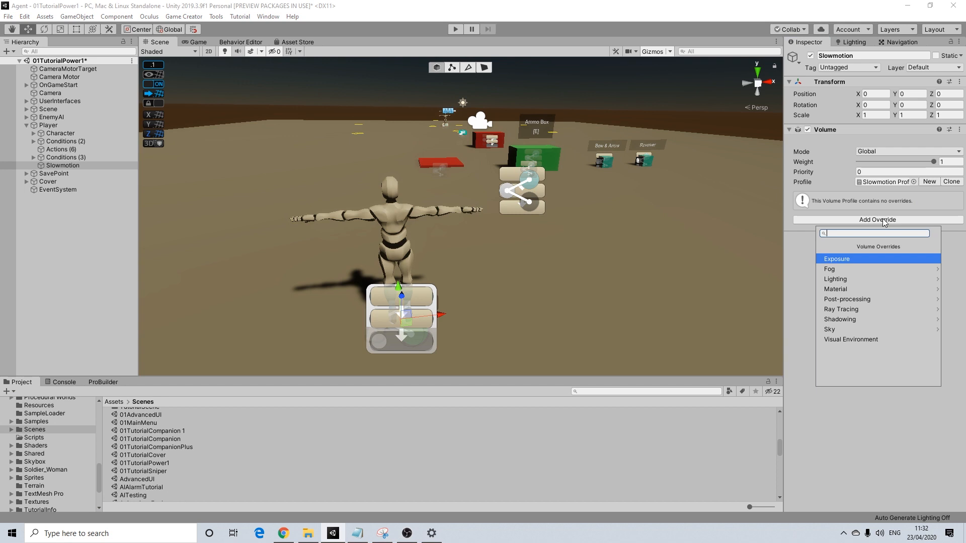
pyautogui.click(850, 300)
pyautogui.scroll(-1, 853, 332)
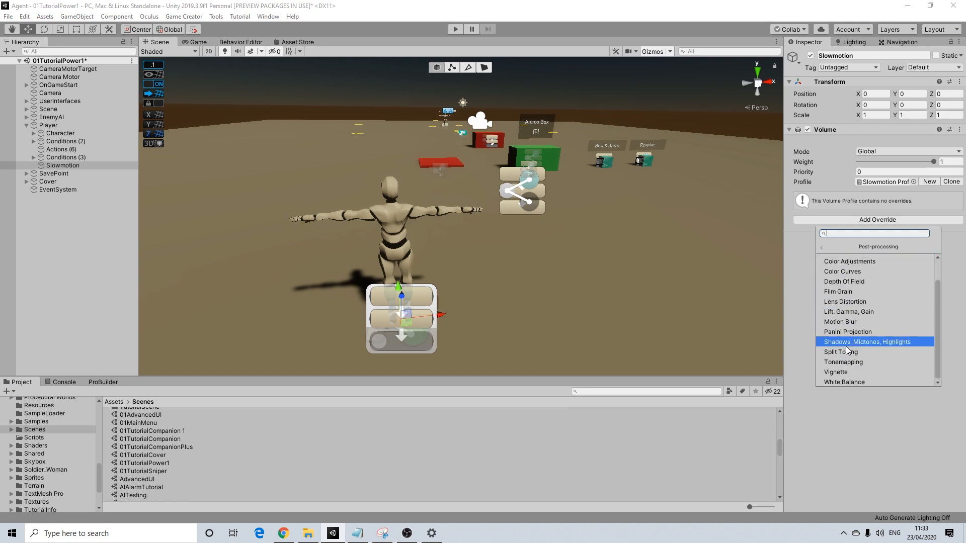
pyautogui.scroll(1, 846, 346)
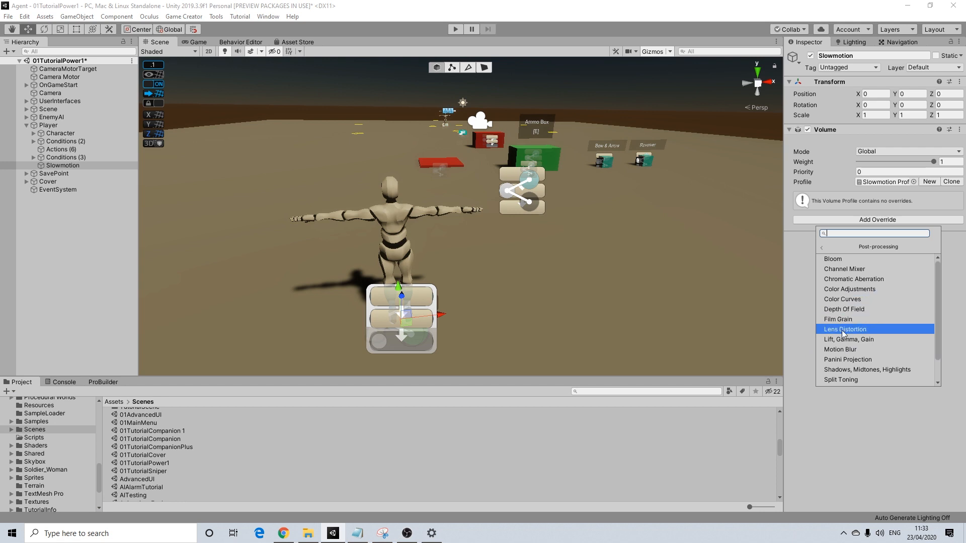
pyautogui.click(845, 350)
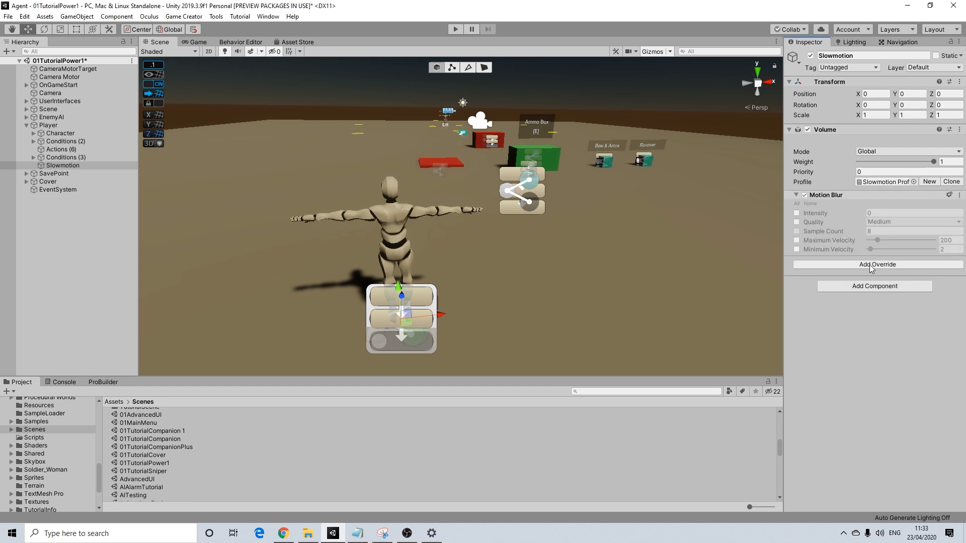
# Enable Motion Blur's Intensity, Quality, Maximum Velocity and Minimum Velocity settings and set its intensity to 5
pyautogui.click(796, 213)
pyautogui.click(796, 221)
pyautogui.click(796, 239)
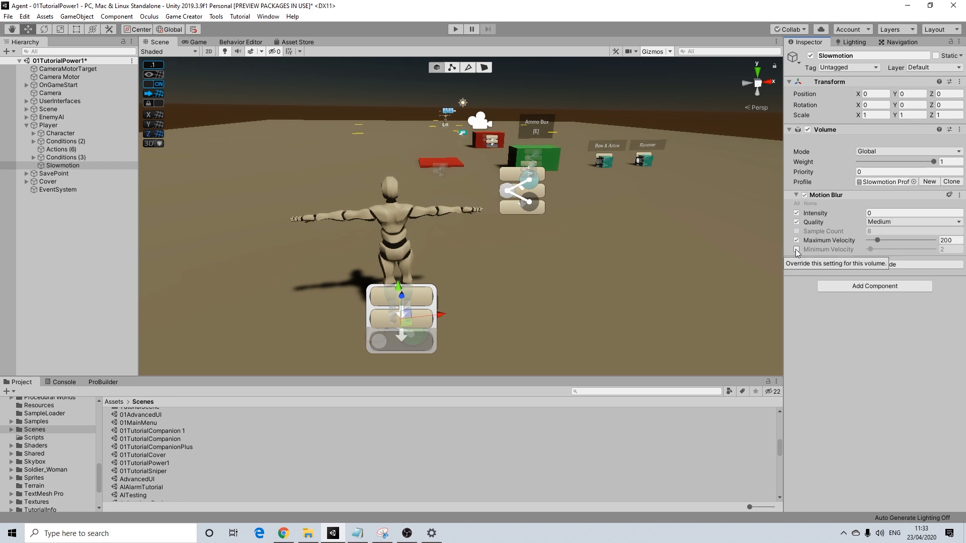
pyautogui.click(796, 249)
pyautogui.click(839, 213)
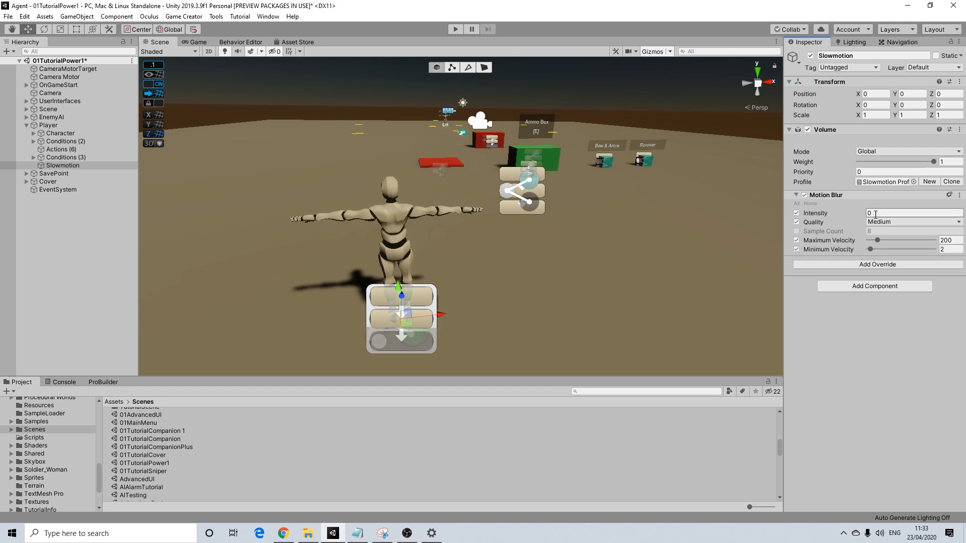
pyautogui.write('5')
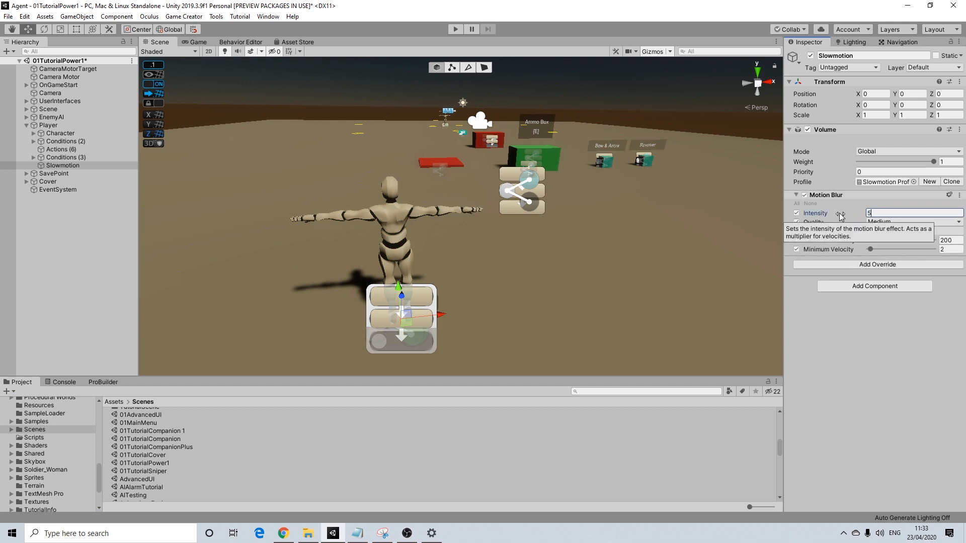
# Add a Lens Distortion override to the Slowmotion volume
pyautogui.click(844, 266)
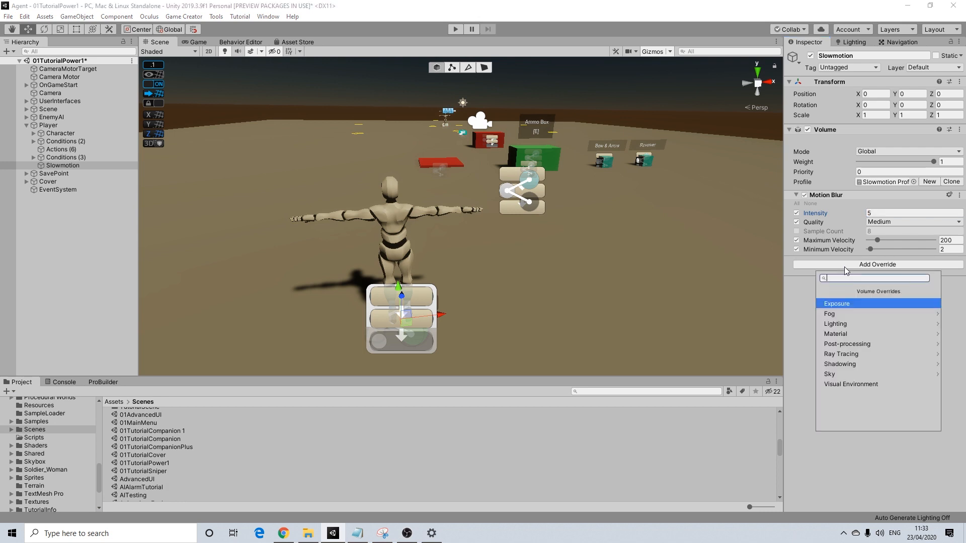
pyautogui.write('len')
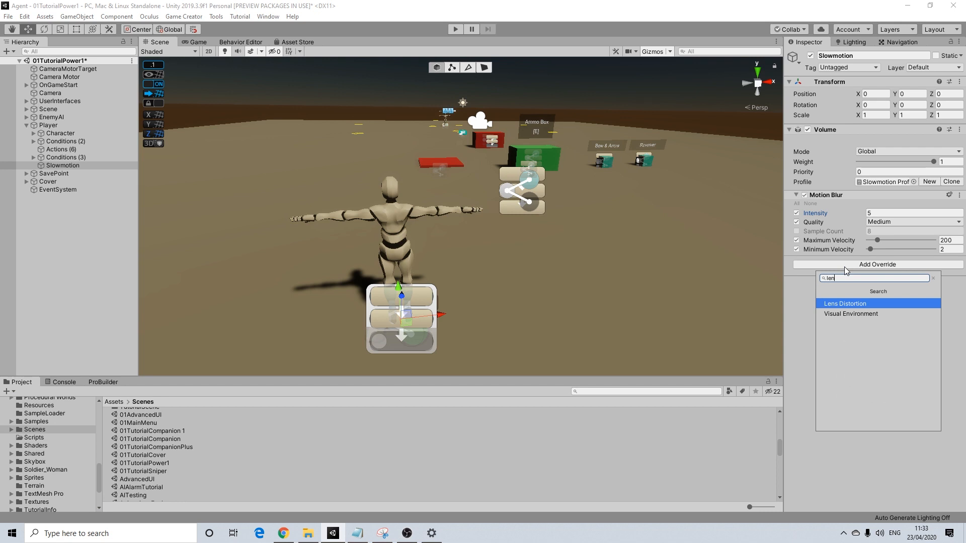
pyautogui.click(841, 303)
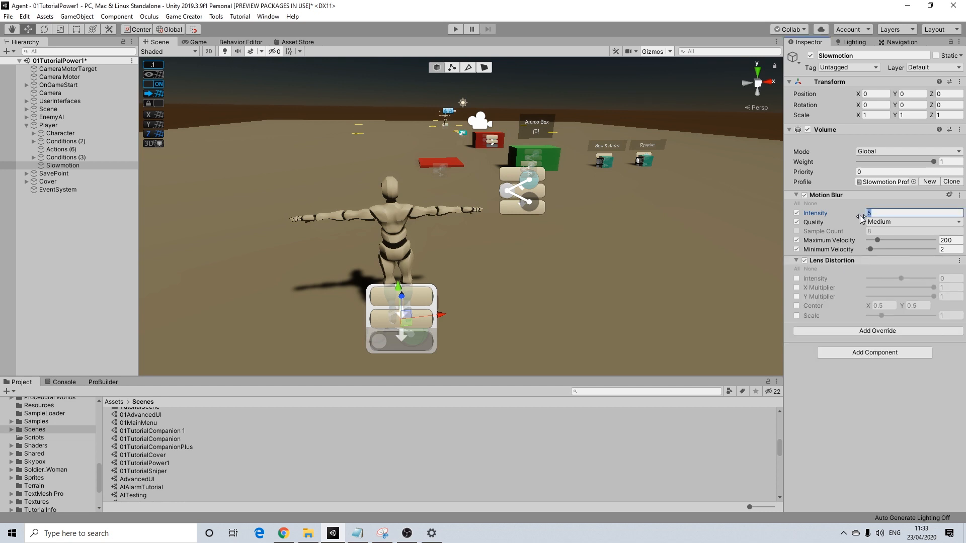
# Enable all Lens Distortion settings and set the intensity to -0.6
pyautogui.click(796, 278)
pyautogui.click(796, 287)
pyautogui.click(796, 297)
pyautogui.click(796, 306)
pyautogui.click(797, 315)
pyautogui.click(950, 278)
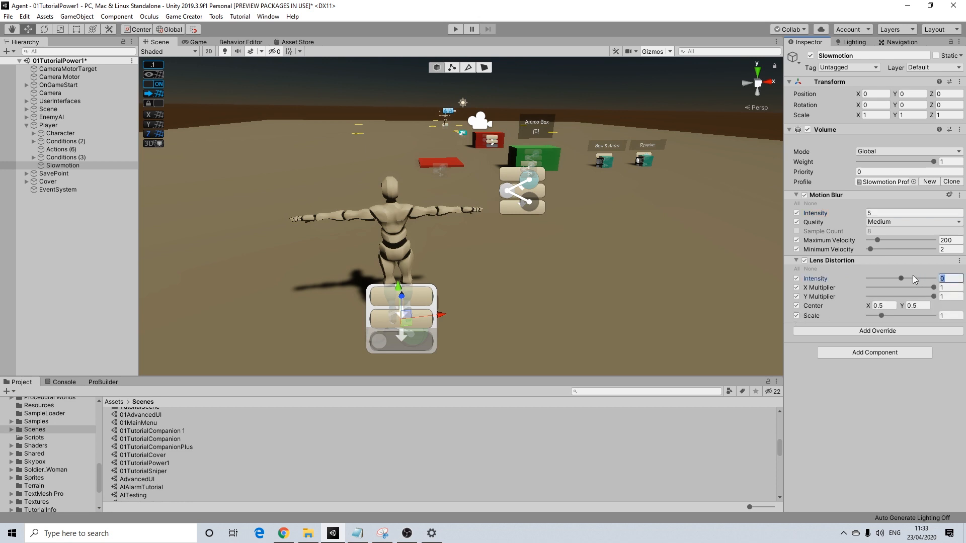
pyautogui.write('-0.6')
pyautogui.press('Return')
# Compare Lens Distortion intensities of 0 and 0.6 in the Game view and restore -0.6
pyautogui.click(198, 42)
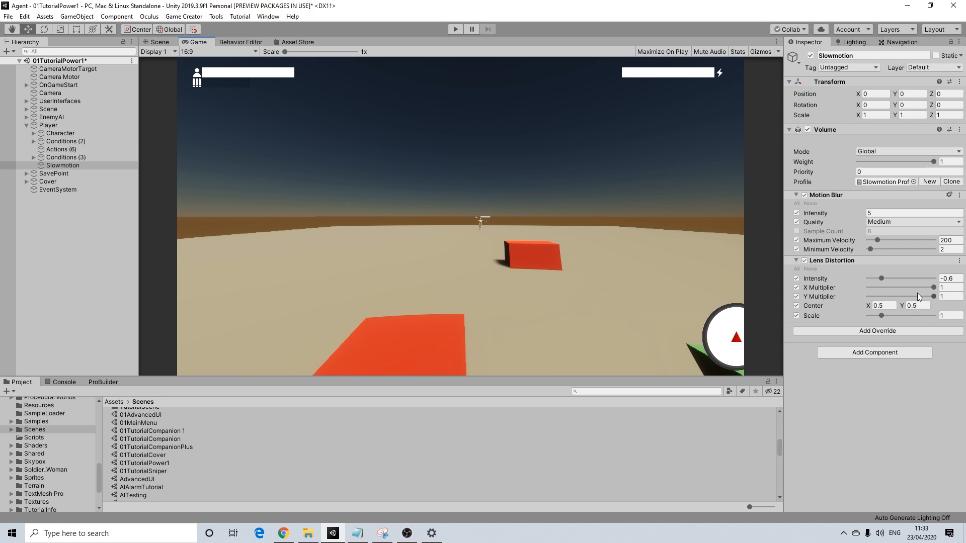
pyautogui.moveTo(955, 278); pyautogui.dragTo(914, 279)
pyautogui.write('0')
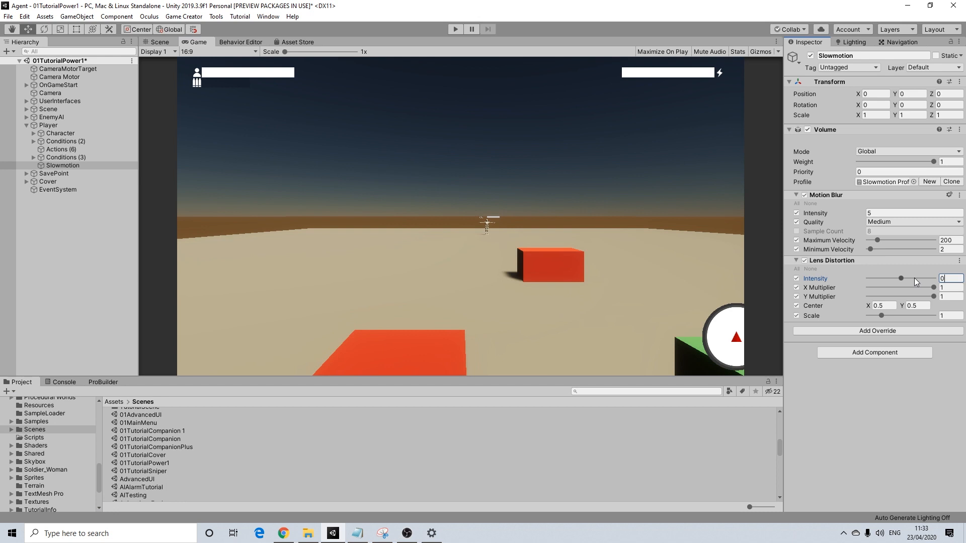
pyautogui.hotkey('ctrl', 'z')
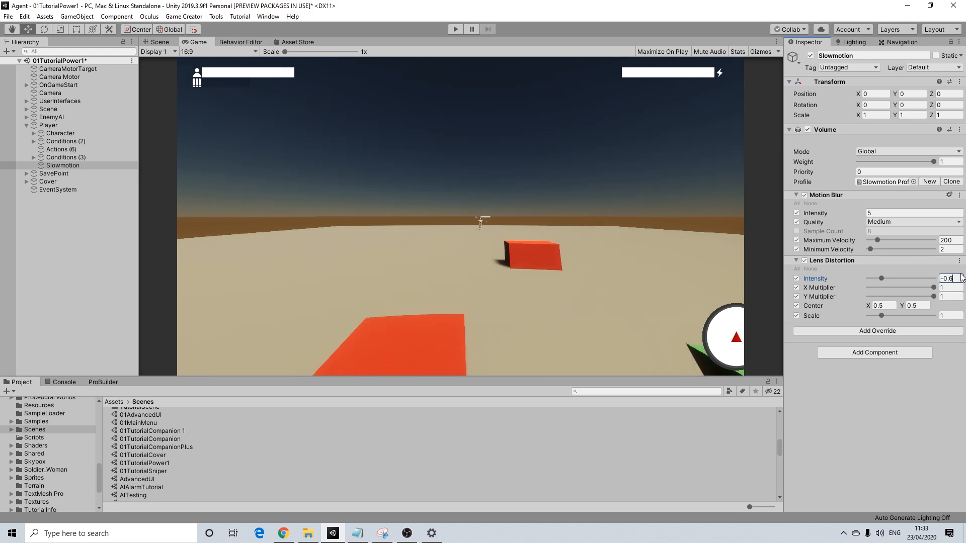
pyautogui.moveTo(955, 278); pyautogui.dragTo(907, 281)
pyautogui.write('0.6')
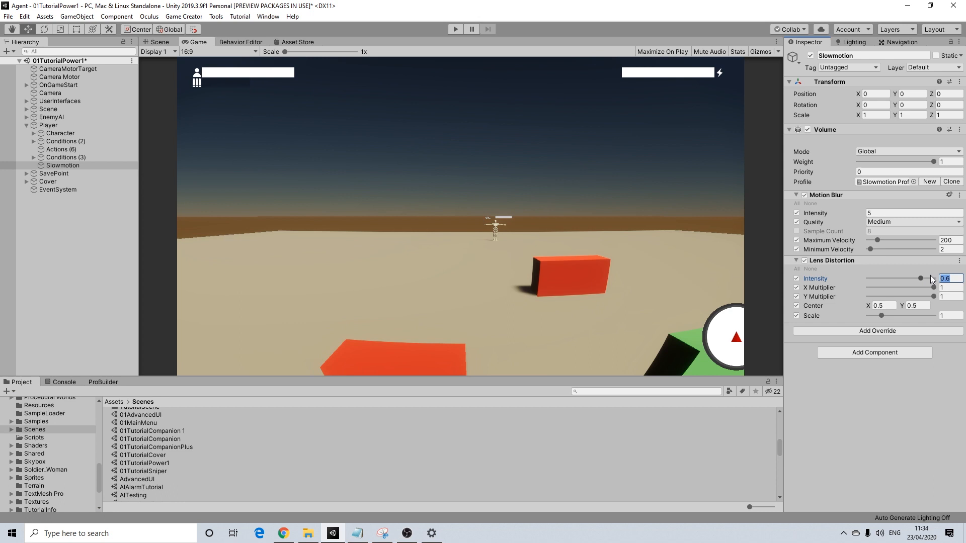
pyautogui.write('-0.6')
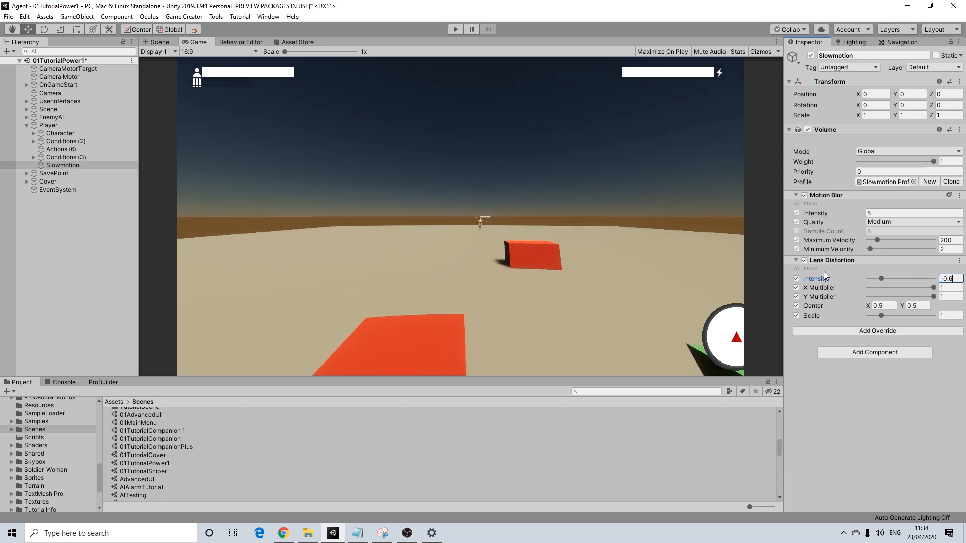
# Add a Bloom override to the Slowmotion volume
pyautogui.click(860, 332)
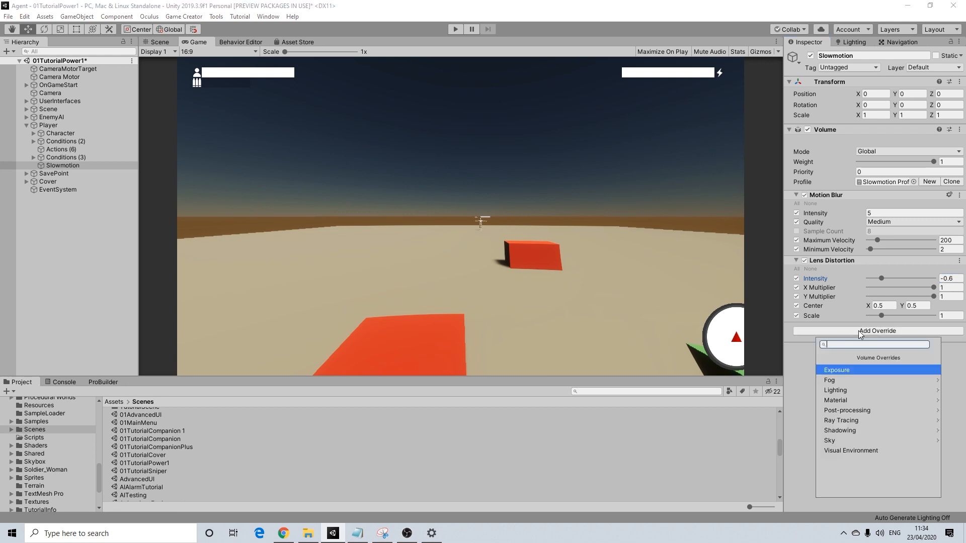
pyautogui.write('b')
pyautogui.press('BackSpace')
pyautogui.write('bloom')
pyautogui.press('Return')
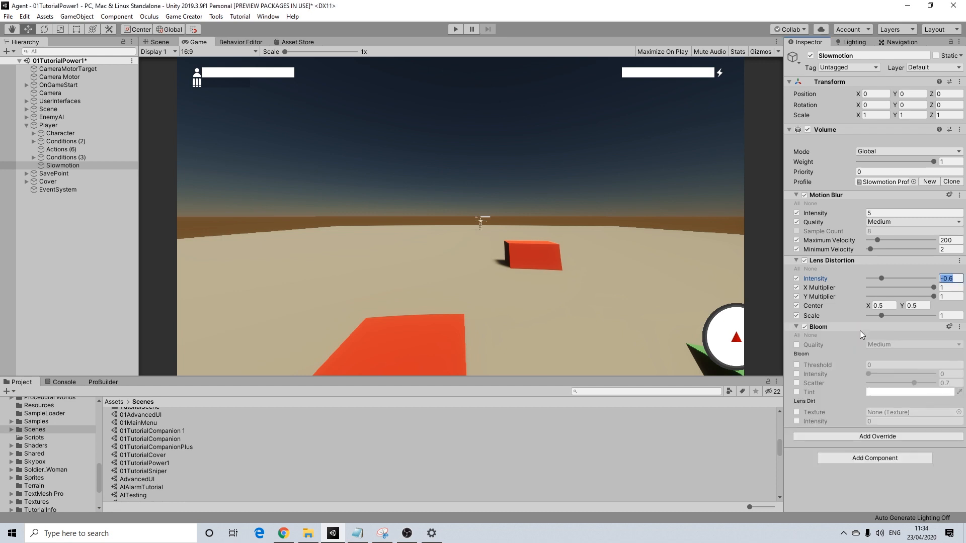
# Enable Bloom's Quality, Threshold, Intensity, Scatter and Tint settings and set its intensity to 0.72
pyautogui.click(796, 345)
pyautogui.click(795, 365)
pyautogui.click(797, 374)
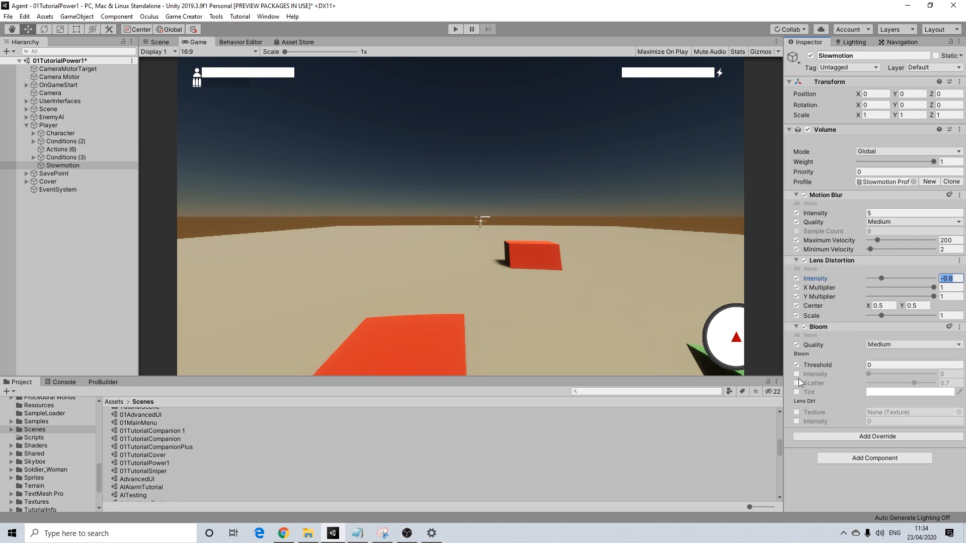
pyautogui.click(797, 383)
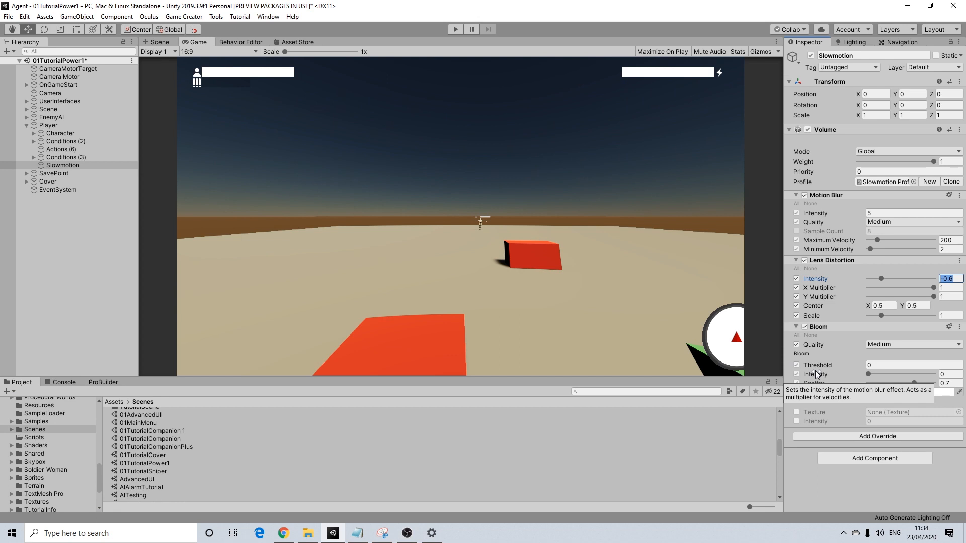
pyautogui.click(887, 365)
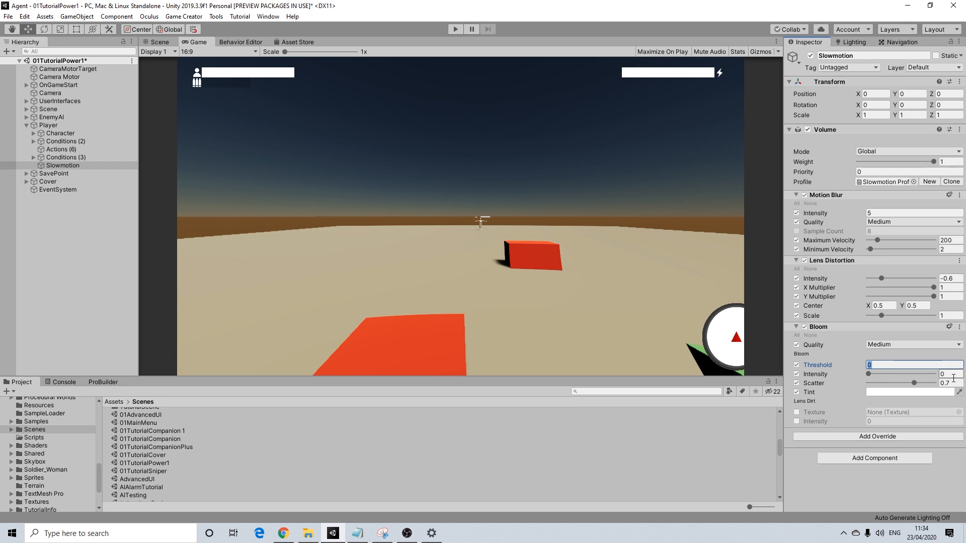
pyautogui.click(950, 373)
pyautogui.write('0.72')
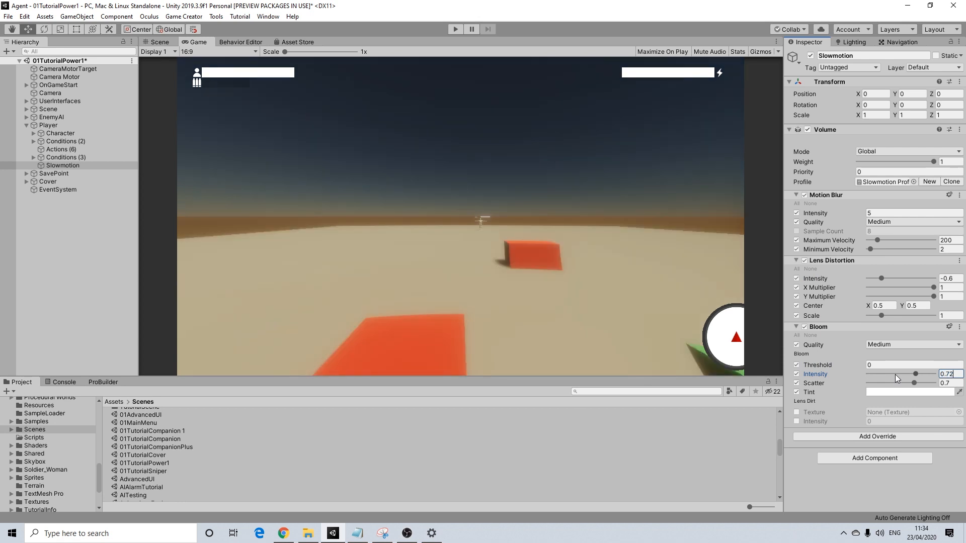
# Set the Bloom tint to a dark blue with hex value 2B6293
pyautogui.click(904, 393)
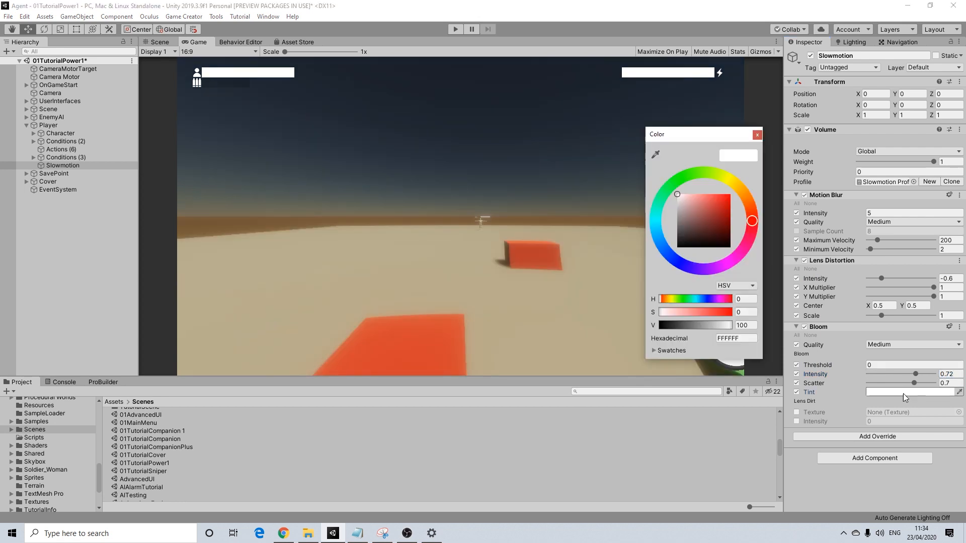
pyautogui.click(661, 243)
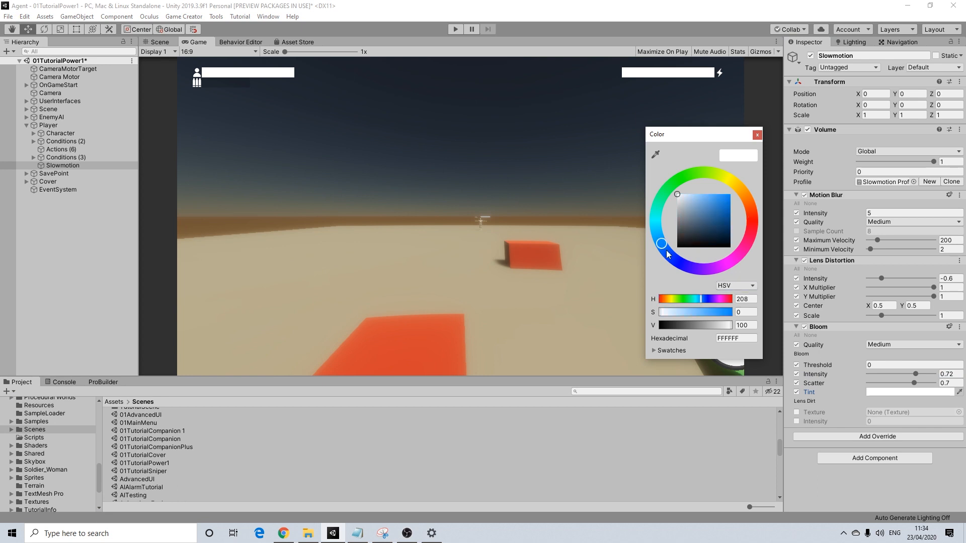
pyautogui.moveTo(717, 213)
pyautogui.mouseDown()
pyautogui.moveTo(747, 226)
pyautogui.moveTo(718, 230)
pyautogui.moveTo(701, 204)
pyautogui.moveTo(715, 216)
pyautogui.mouseUp()
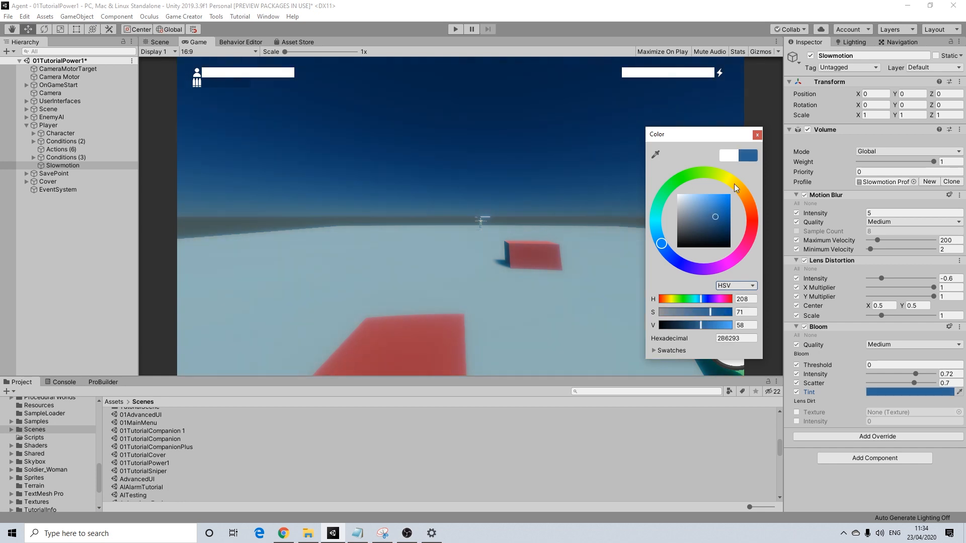
pyautogui.click(757, 136)
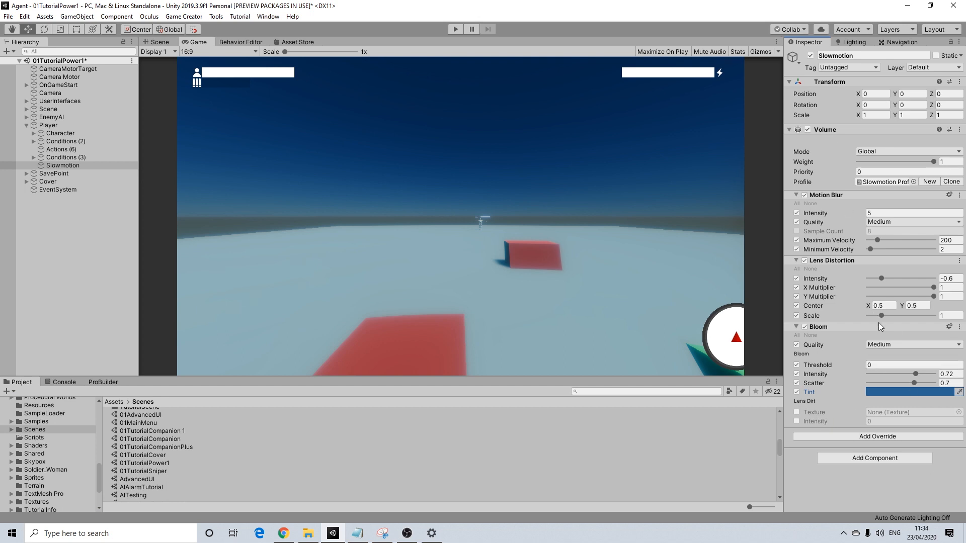
# Deactivate the Slowmotion object and return to the Scene view
pyautogui.click(796, 327)
pyautogui.click(797, 327)
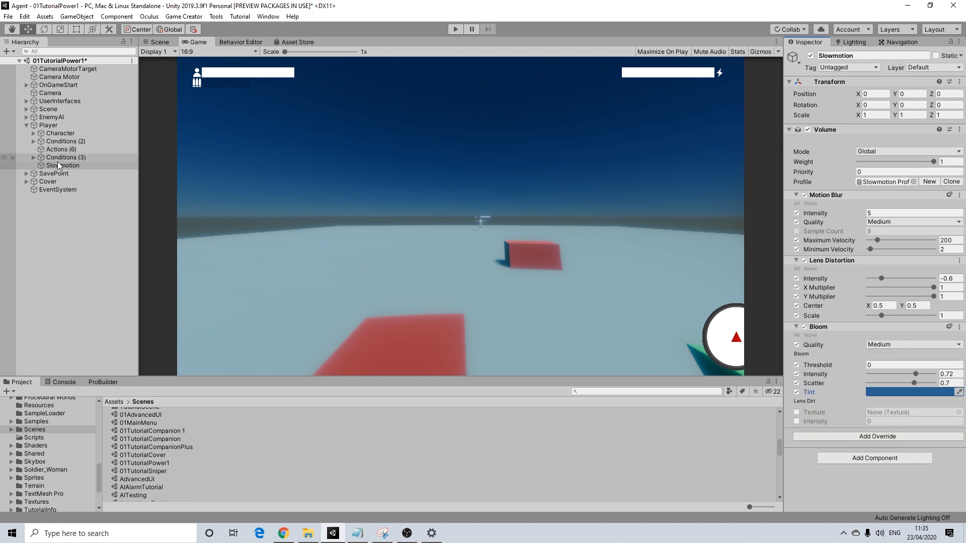
pyautogui.click(810, 56)
pyautogui.click(159, 43)
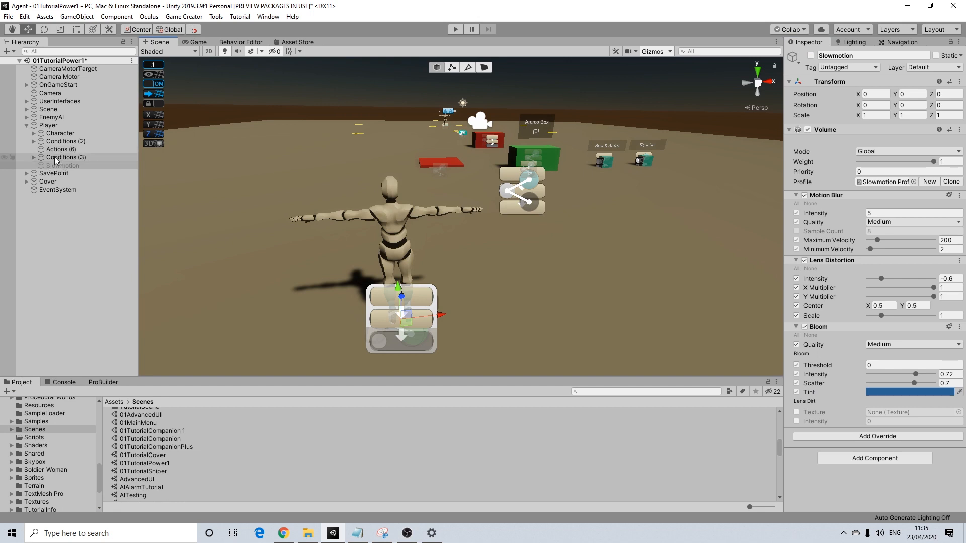
# Create a Game Creator Actions object under Player and move it into Conditions (3)
pyautogui.rightClick(48, 127)
pyautogui.moveTo(126, 221)
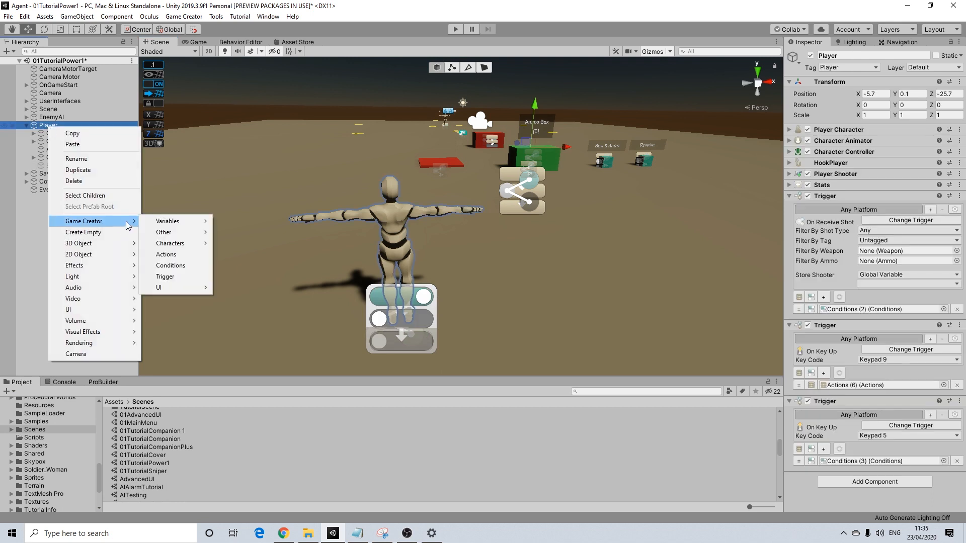
pyautogui.click(184, 255)
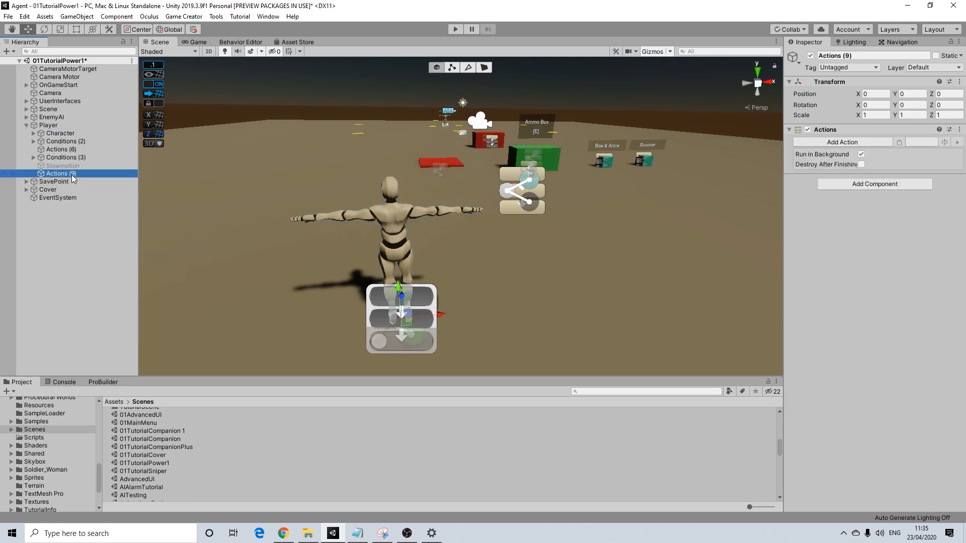
pyautogui.rightClick(72, 175)
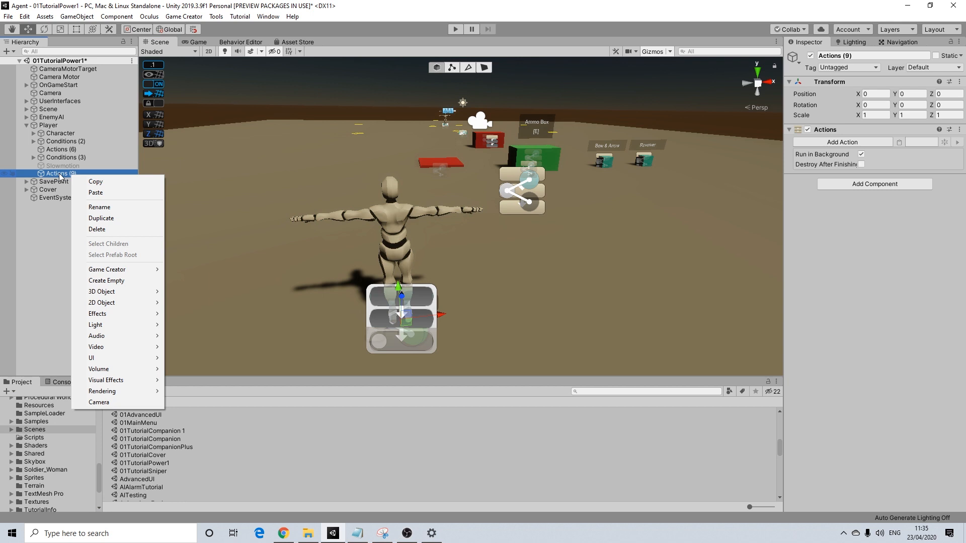
pyautogui.click(59, 174)
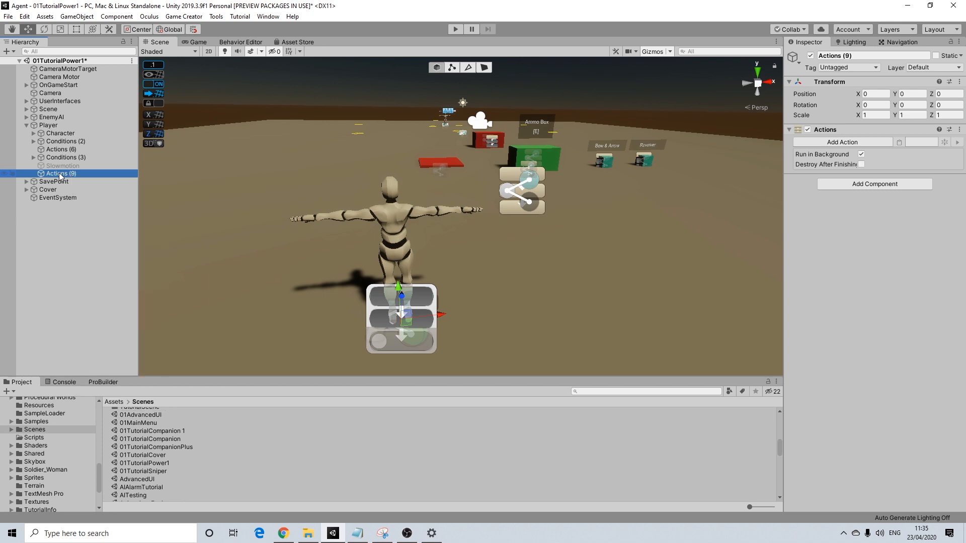
pyautogui.moveTo(63, 177)
pyautogui.mouseDown()
pyautogui.moveTo(62, 159)
pyautogui.moveTo(62, 184)
pyautogui.mouseUp()
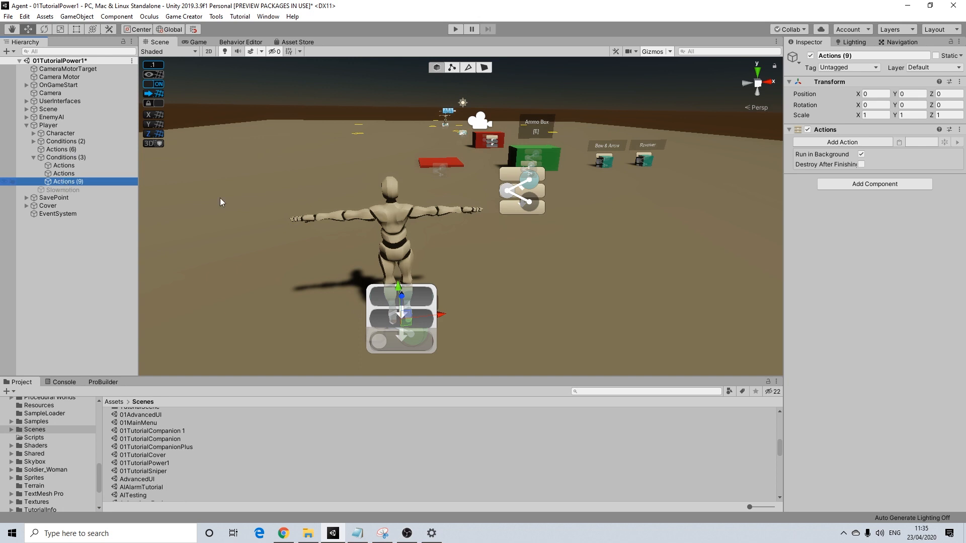
# Add a Change Attribute action to the Actions (9) object
pyautogui.click(841, 144)
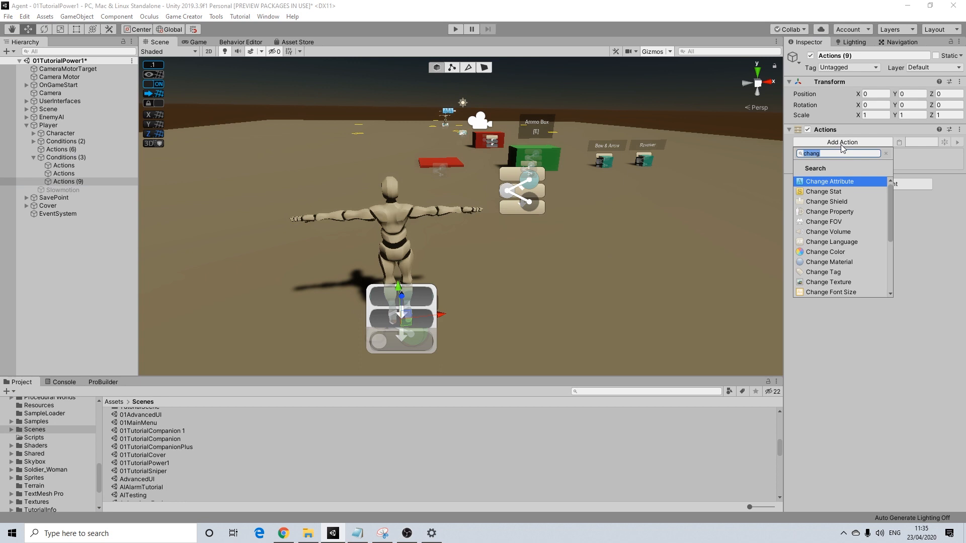
pyautogui.press('Down')
pyautogui.press('Down')
pyautogui.press('Down')
pyautogui.press('Down')
pyautogui.press('Down')
pyautogui.press('Down')
pyautogui.press('Down')
pyautogui.press('Down')
pyautogui.press('Down')
pyautogui.press('Down')
pyautogui.press('Down')
pyautogui.press('Down')
pyautogui.press('Down')
pyautogui.press('Down')
pyautogui.press('Down')
pyautogui.press('Down')
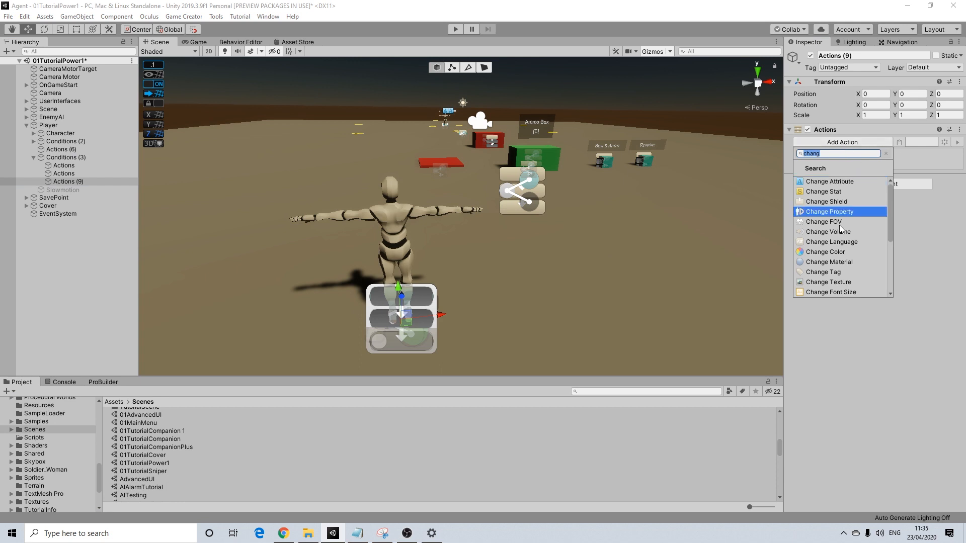
pyautogui.scroll(3, 837, 250)
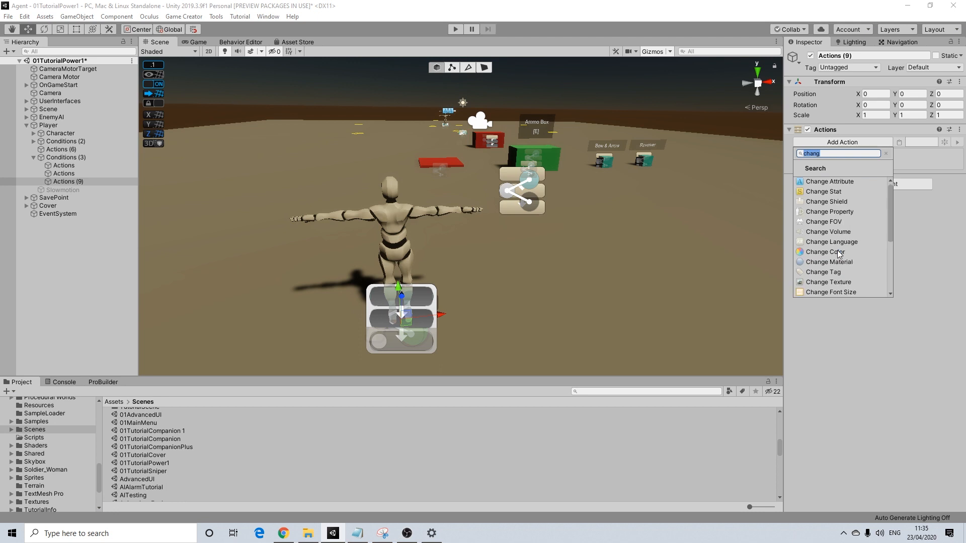
pyautogui.click(854, 182)
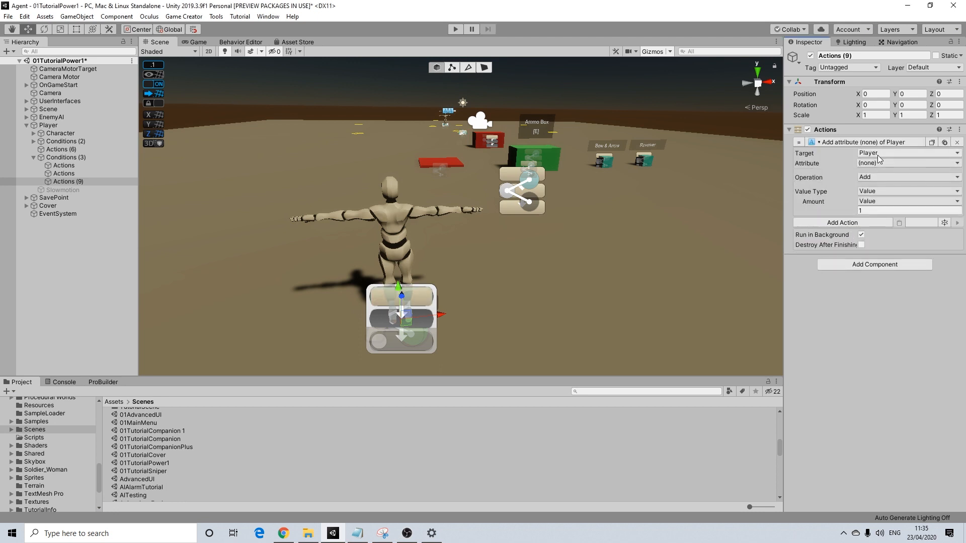
# Configure the attribute action to subtract 0.5 from the player's mana
pyautogui.click(878, 163)
pyautogui.click(876, 198)
pyautogui.click(900, 177)
pyautogui.click(885, 208)
pyautogui.click(861, 210)
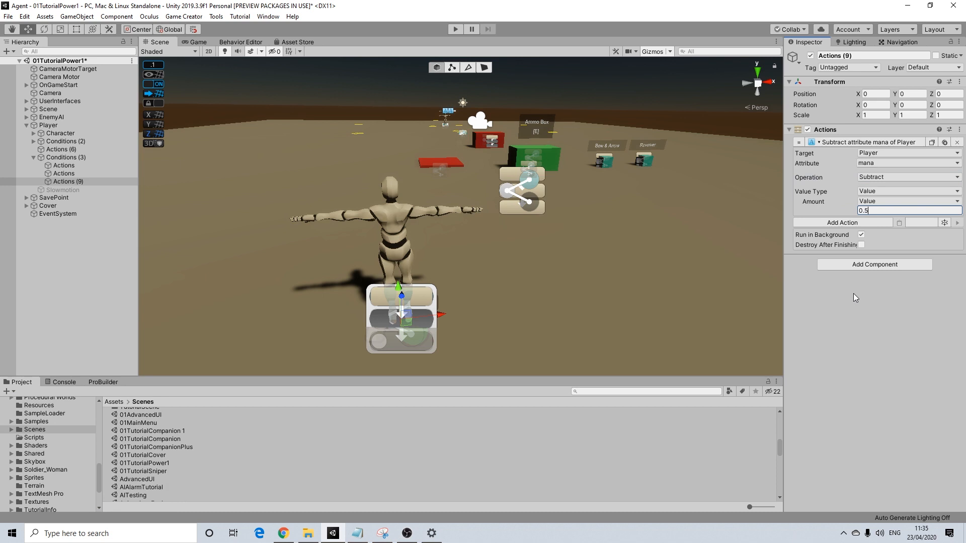
# Add a Wait action of 0.1 seconds after the mana subtraction in Actions (9)
pyautogui.click(841, 222)
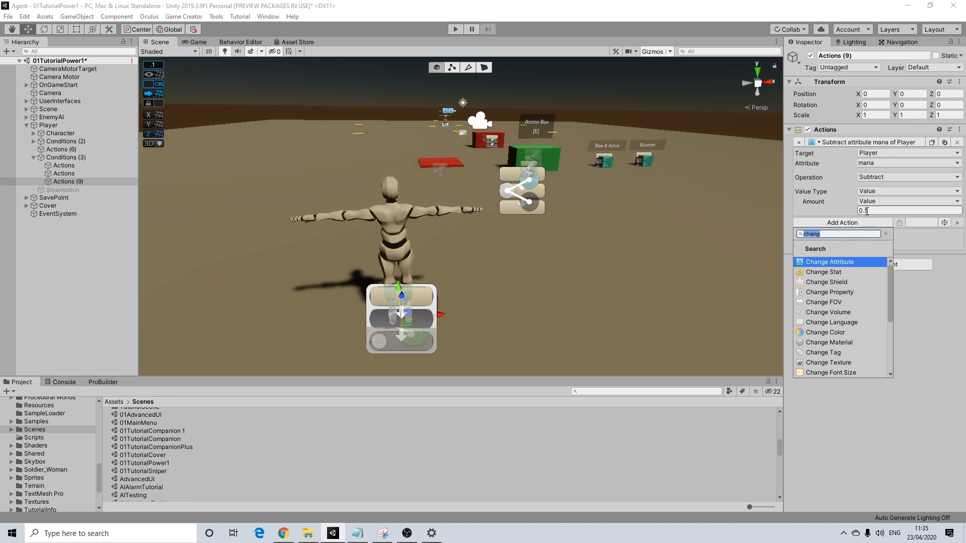
pyautogui.write('wait')
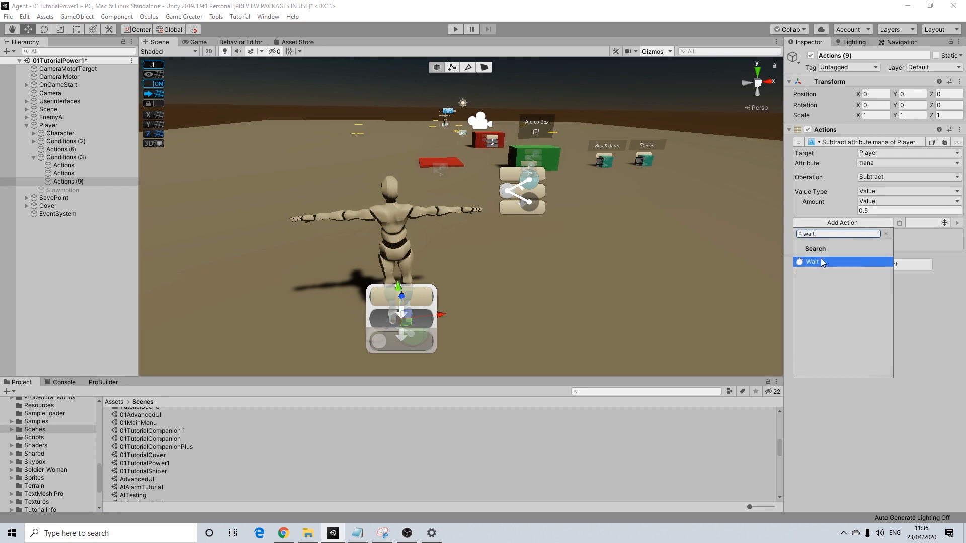
pyautogui.click(820, 262)
pyautogui.click(844, 234)
pyautogui.write('0.1')
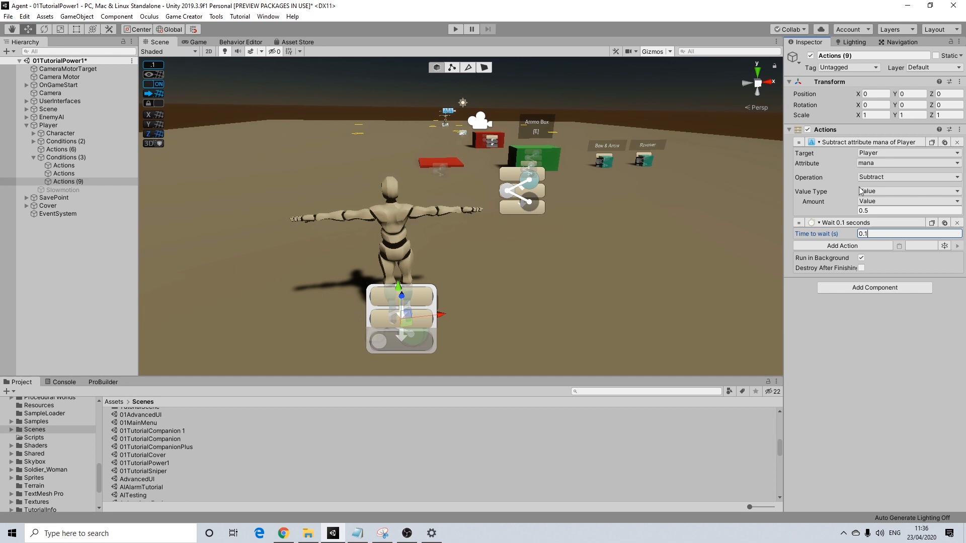
# Add a Call Conditions action to Actions (9) and assign Conditions (3) as its conditions
pyautogui.click(853, 247)
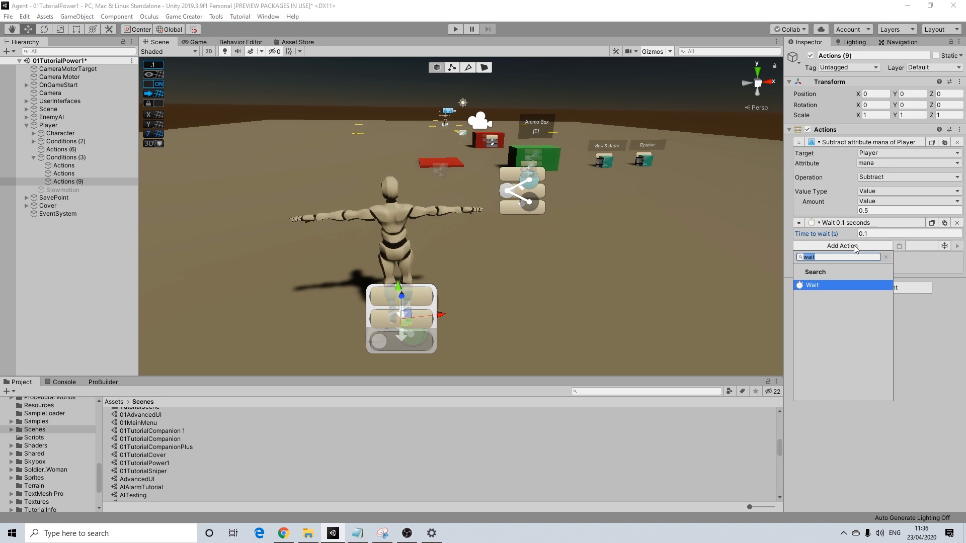
pyautogui.write('cal')
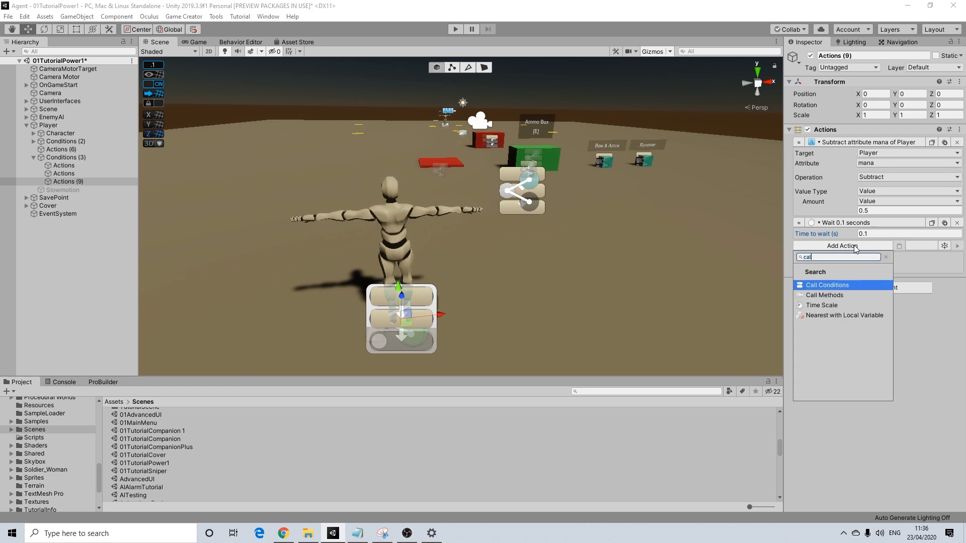
pyautogui.write('l')
pyautogui.press('Return')
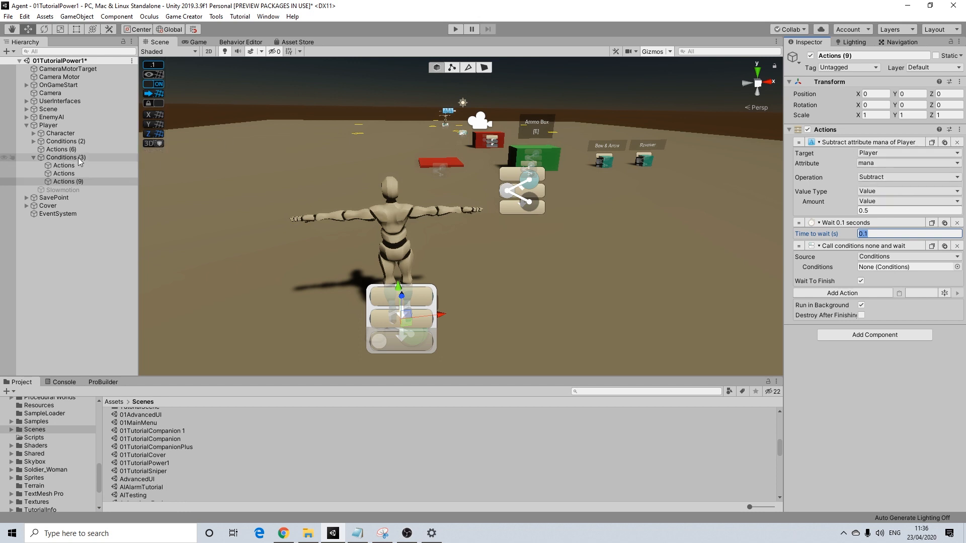
pyautogui.moveTo(78, 160); pyautogui.dragTo(877, 269)
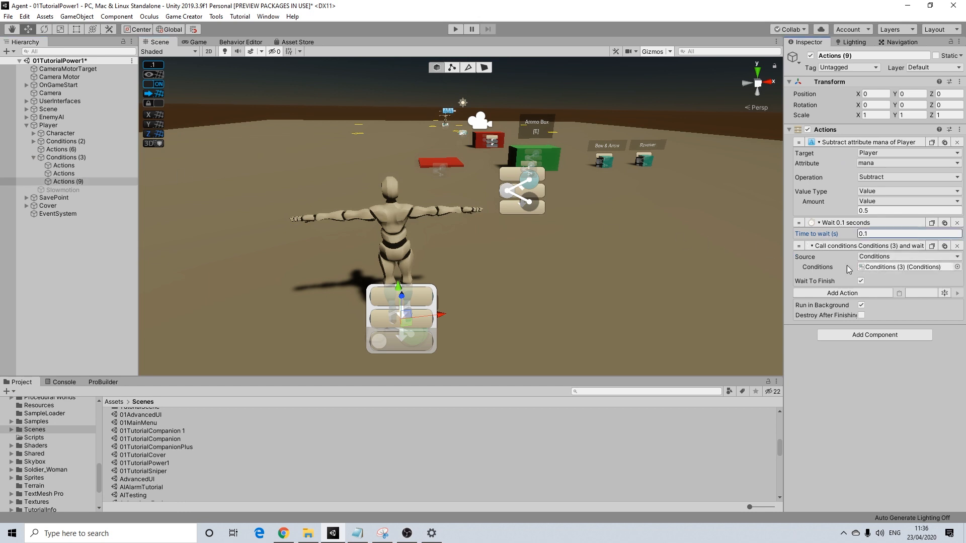
# Add a Set Active action to the Then branch of Conditions (3) that activates the Slowmotion object
pyautogui.click(61, 158)
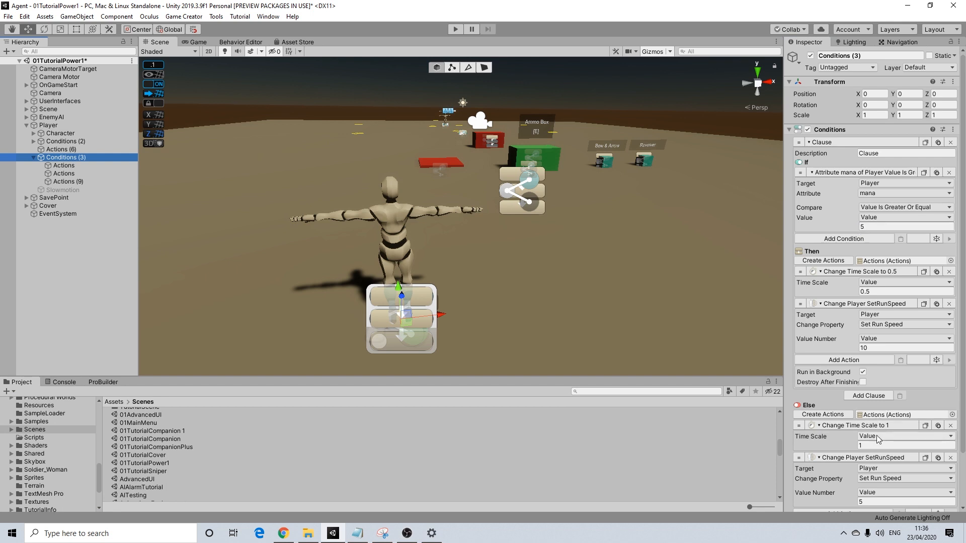
pyautogui.click(109, 182)
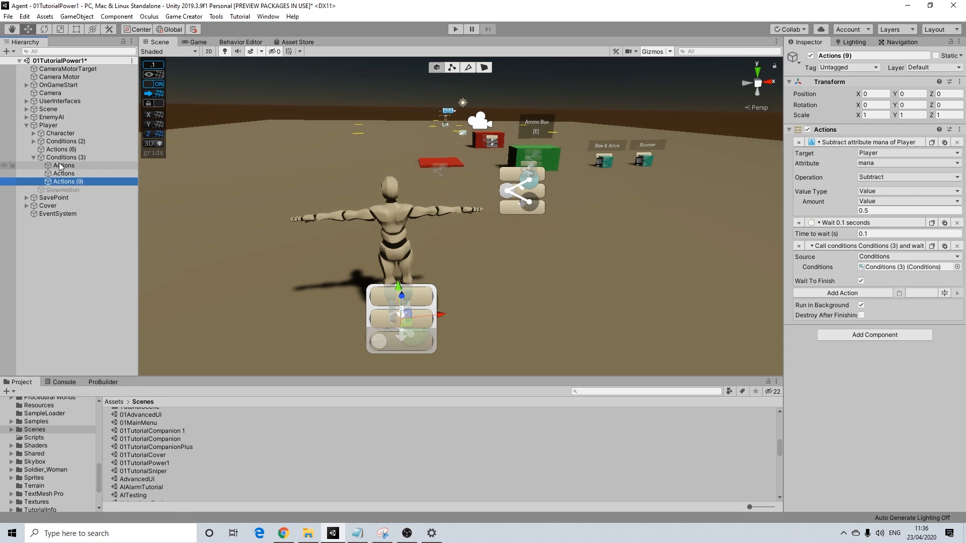
pyautogui.doubleClick(890, 267)
pyautogui.scroll(-3, 877, 276)
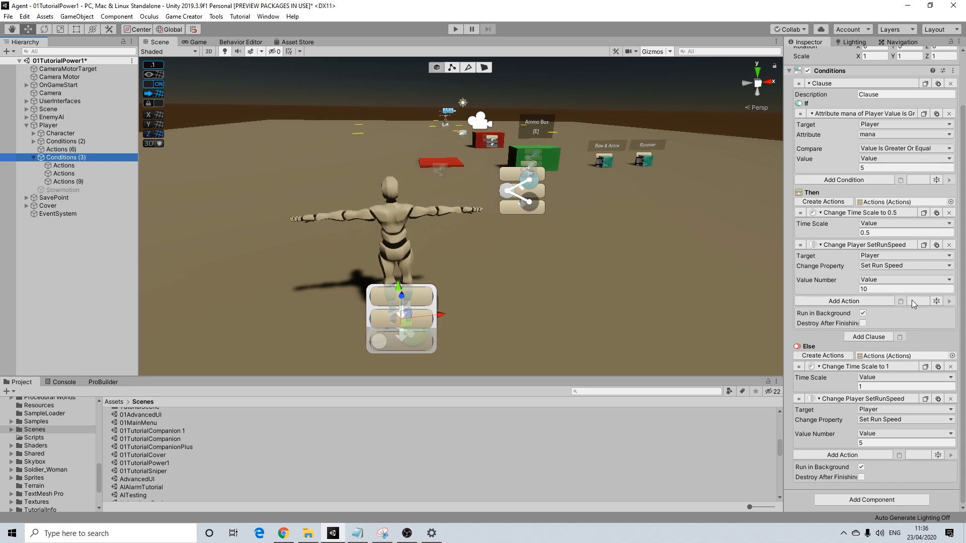
pyautogui.click(844, 301)
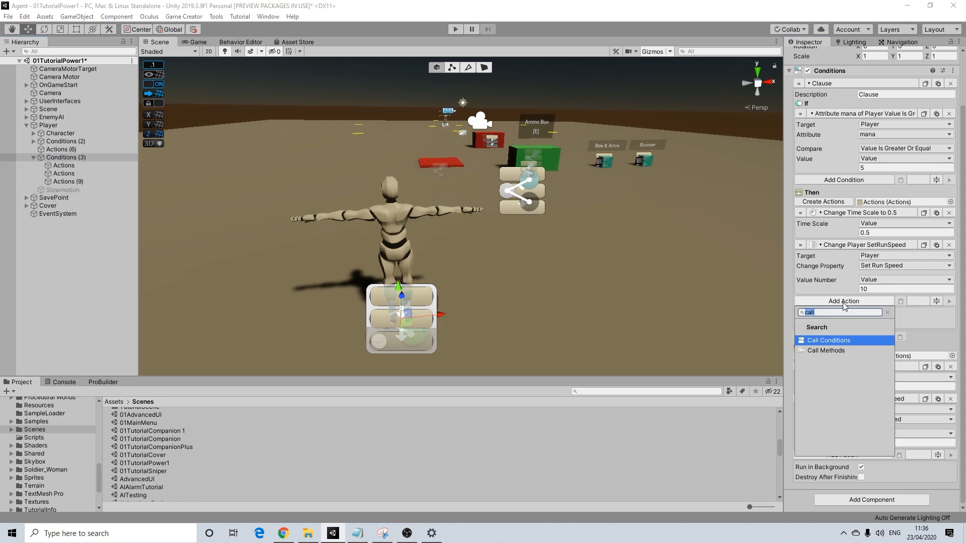
pyautogui.write('set')
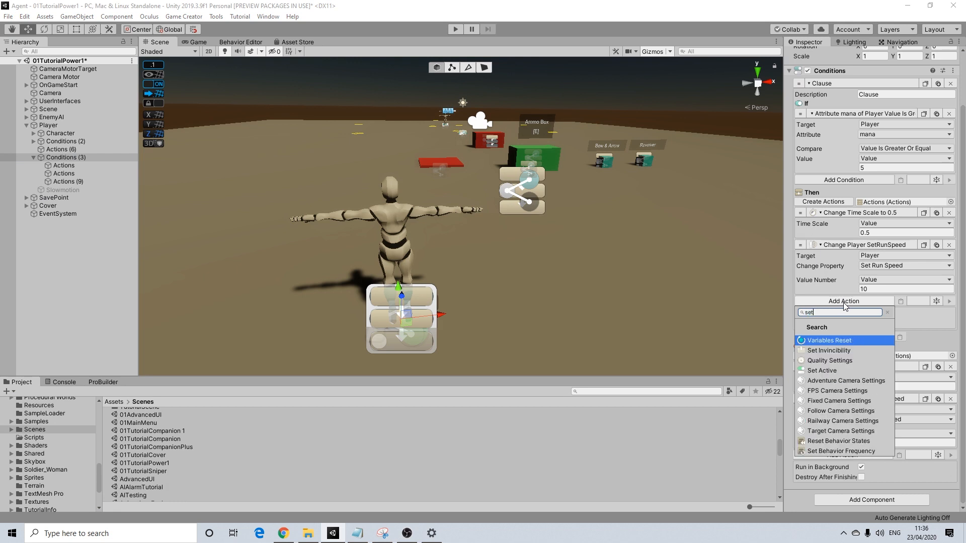
pyautogui.click(822, 371)
pyautogui.moveTo(62, 190); pyautogui.dragTo(881, 326)
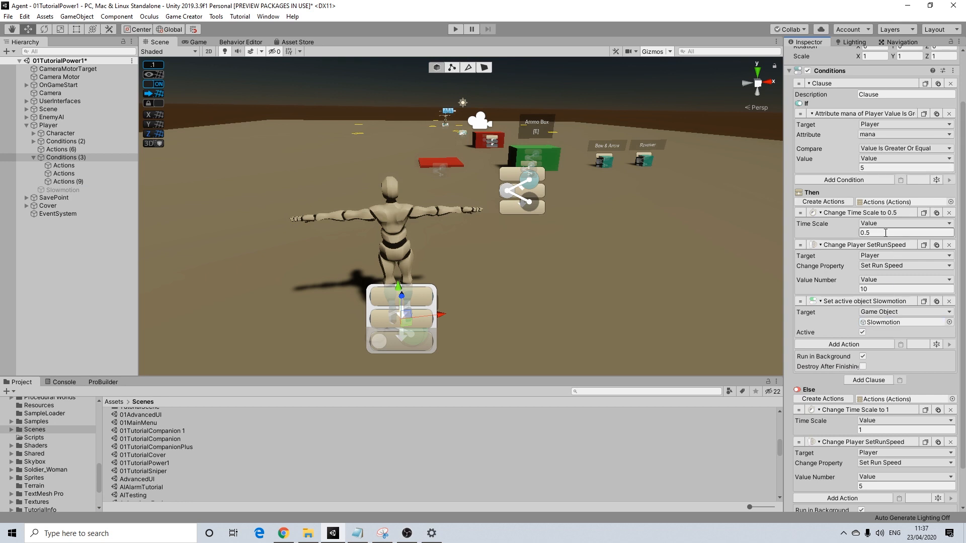
# Copy the Slowmotion Set Active action into the Else branch and make the copy deactivate the object
pyautogui.scroll(-2, 907, 259)
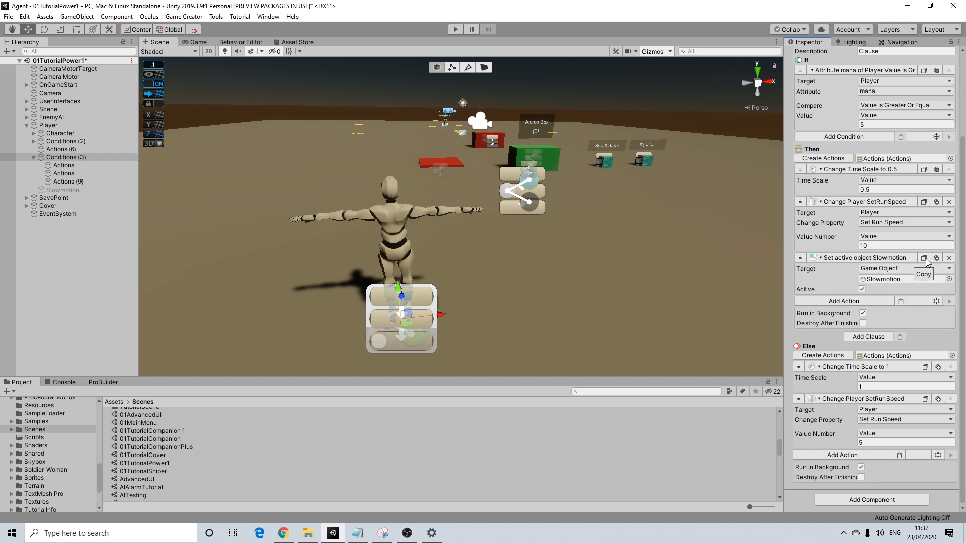
pyautogui.click(899, 456)
pyautogui.click(860, 442)
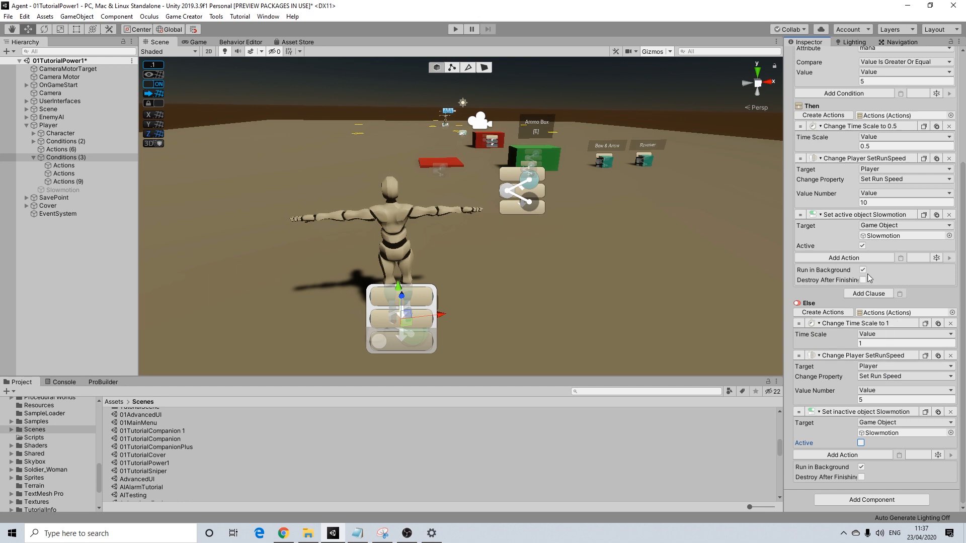
# Add an Execute Actions action to the Then branch, assign Actions (9) and enable Wait To Finish
pyautogui.click(883, 258)
pyautogui.write('act')
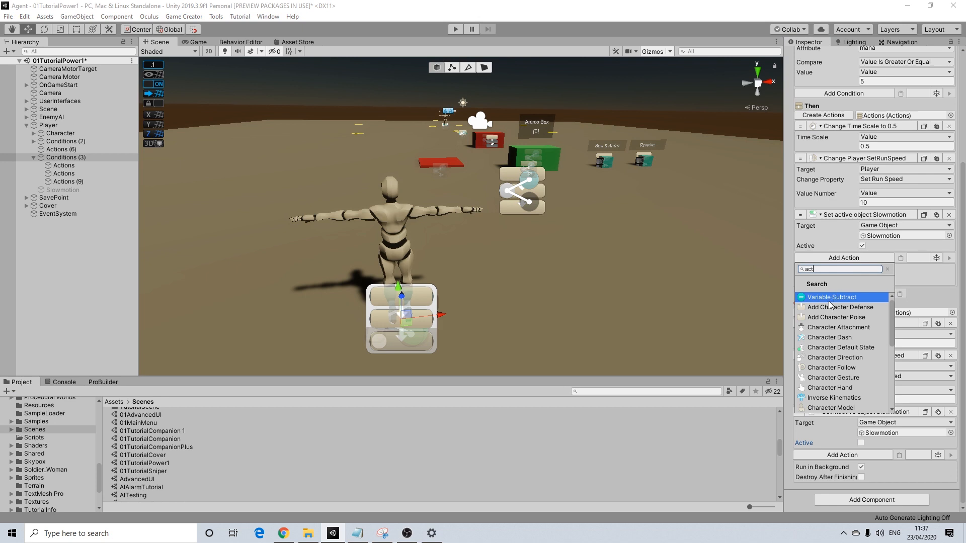
pyautogui.hotkey('ctrl', 'a')
pyautogui.write('exe')
pyautogui.click(828, 308)
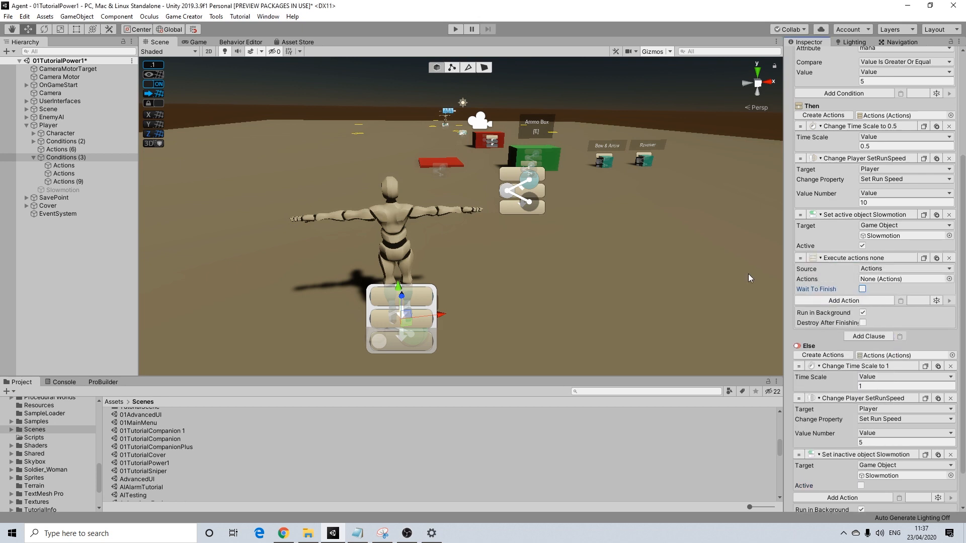
pyautogui.moveTo(59, 182); pyautogui.dragTo(884, 280)
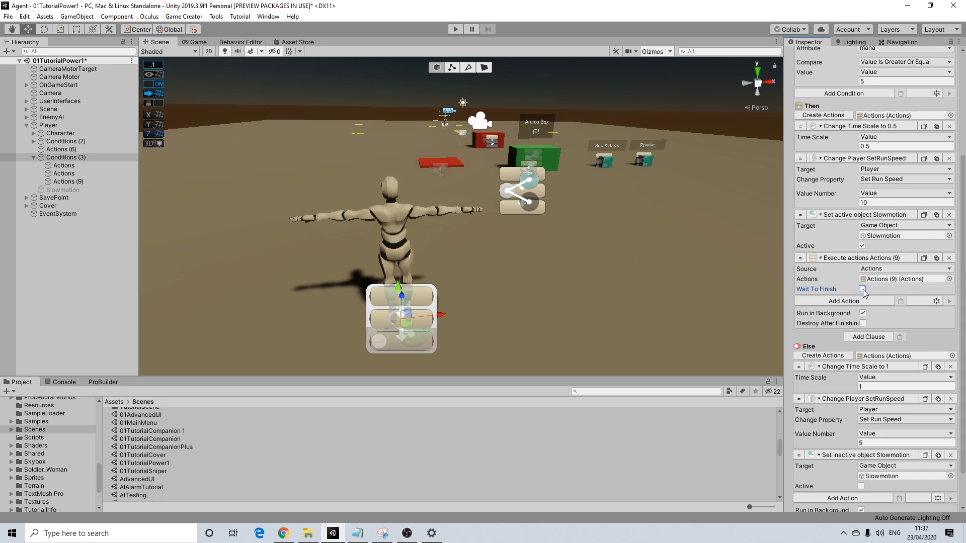
pyautogui.click(862, 290)
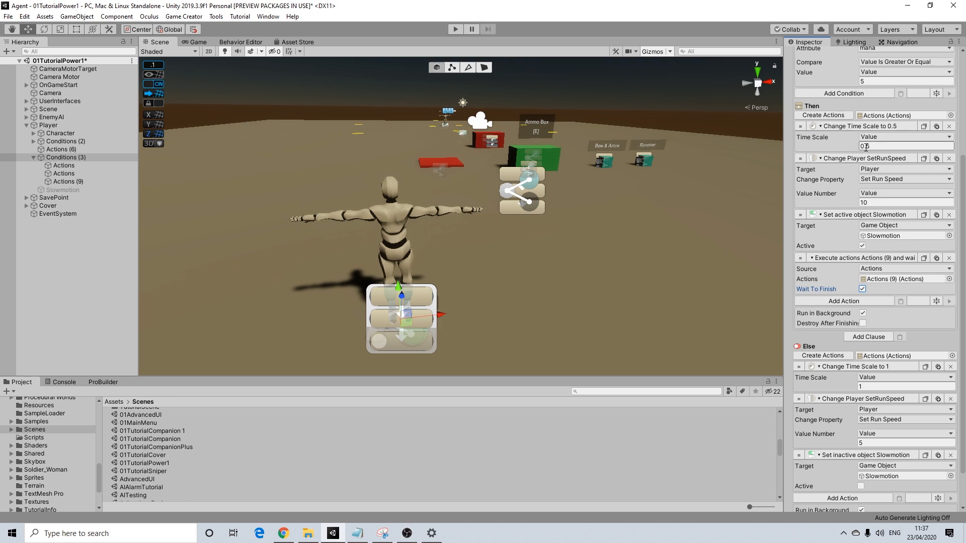
# Review the clauses of Conditions (3) and the actions called by the OnGameStart trigger
pyautogui.scroll(3, 905, 181)
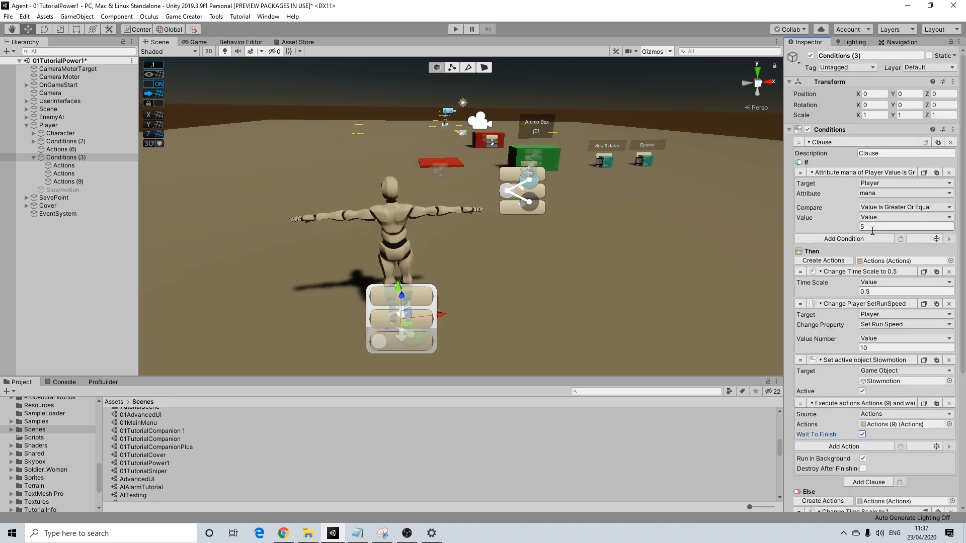
pyautogui.scroll(-5, 872, 223)
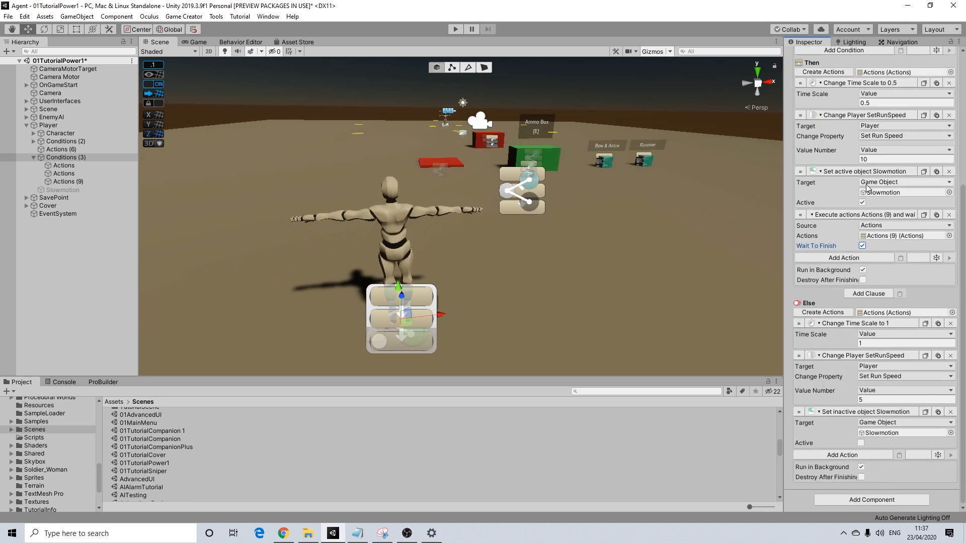
pyautogui.scroll(5, 863, 174)
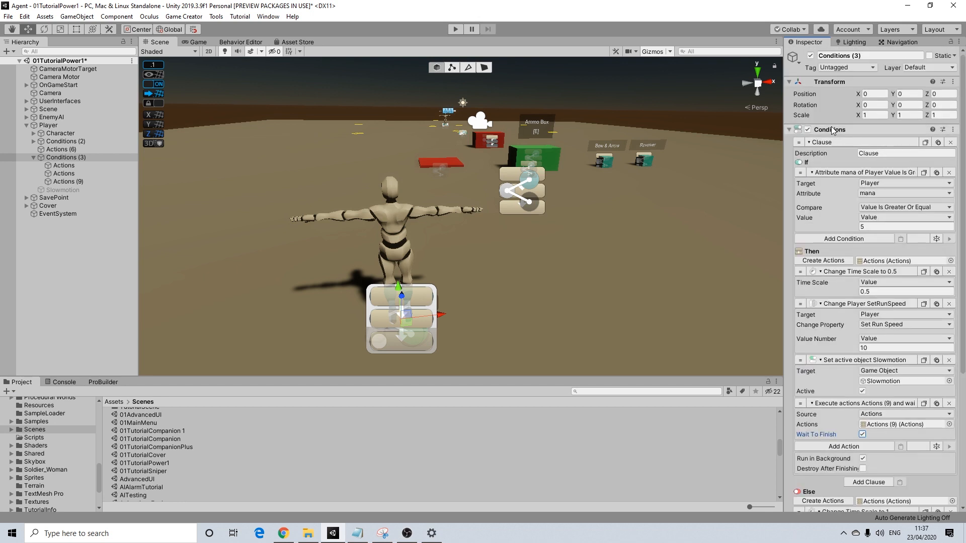
pyautogui.click(50, 86)
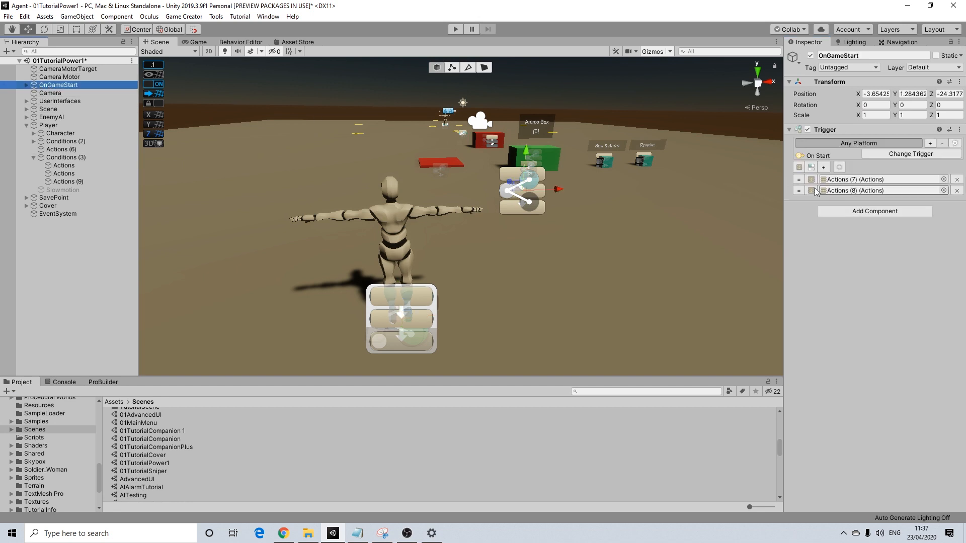
pyautogui.click(56, 156)
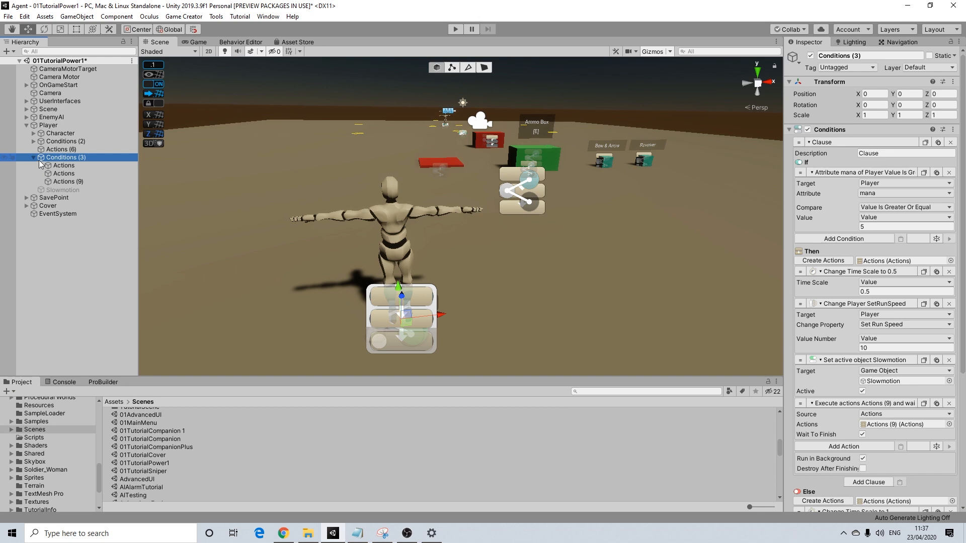
# Playtest the scene by moving the player and trying the slow-motion power, and stop play mode
pyautogui.click(456, 29)
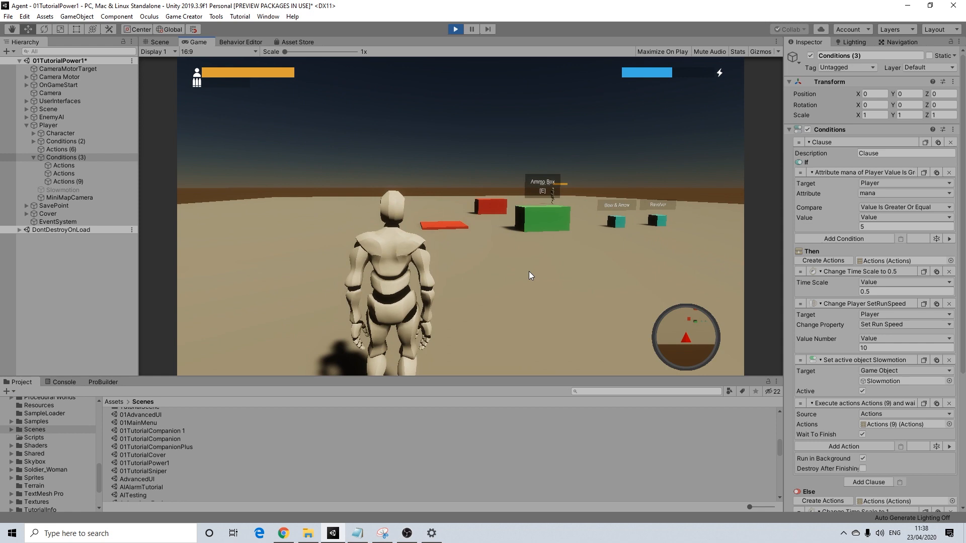
pyautogui.press('w')
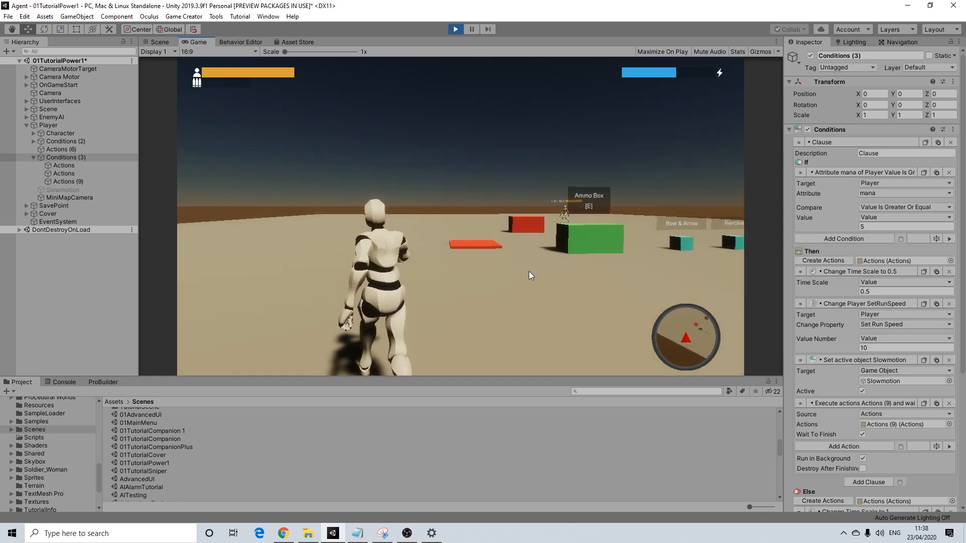
pyautogui.press('q')
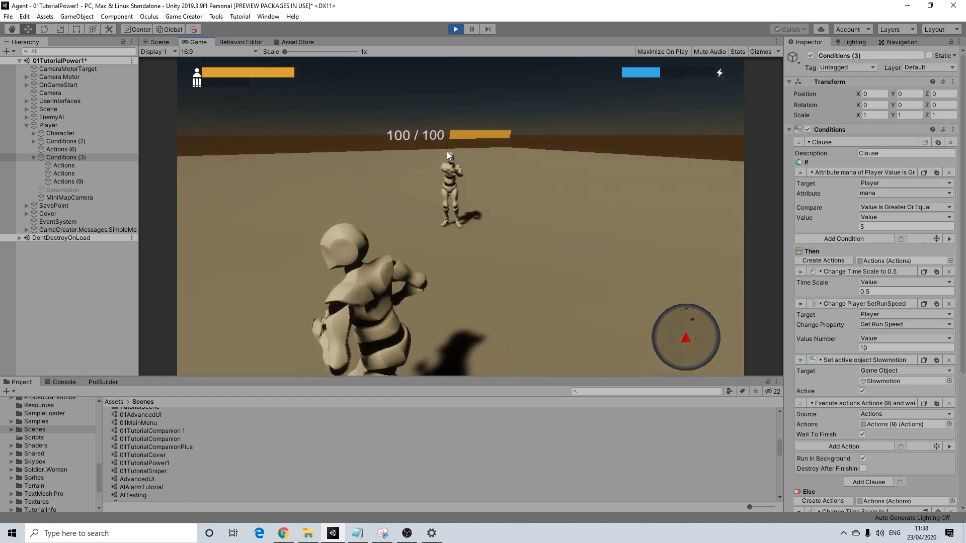
pyautogui.press('q')
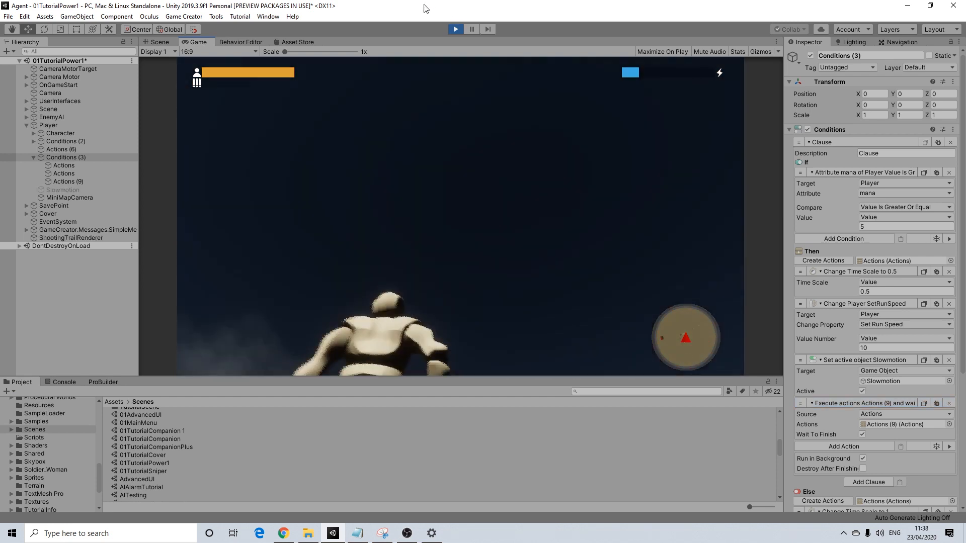
pyautogui.click(455, 28)
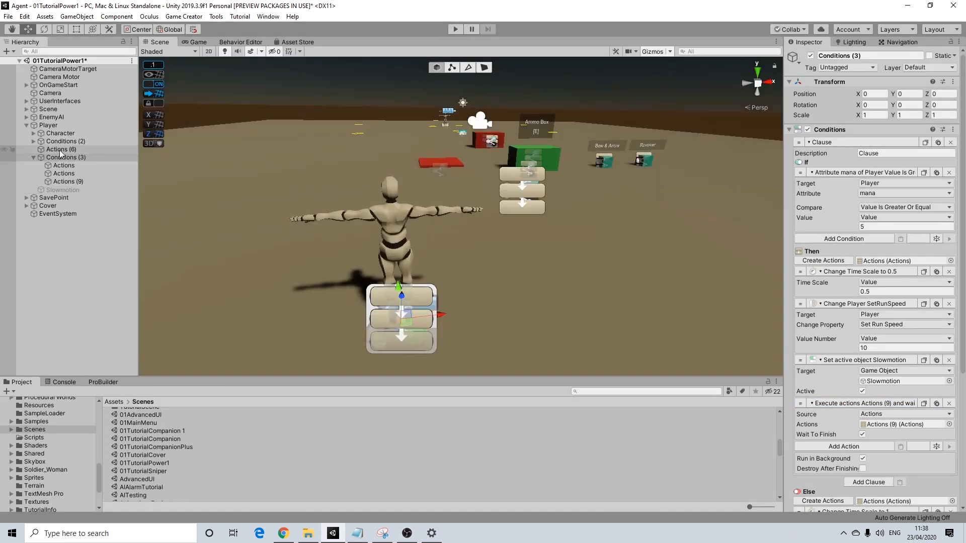
# Add an Audio Source component to the inactive Slowmotion object under Player
pyautogui.click(56, 189)
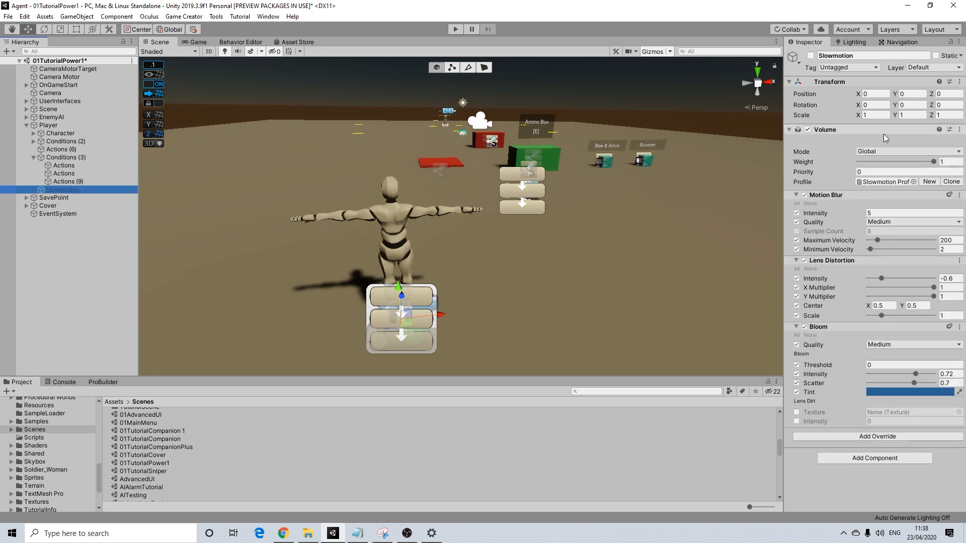
pyautogui.click(787, 130)
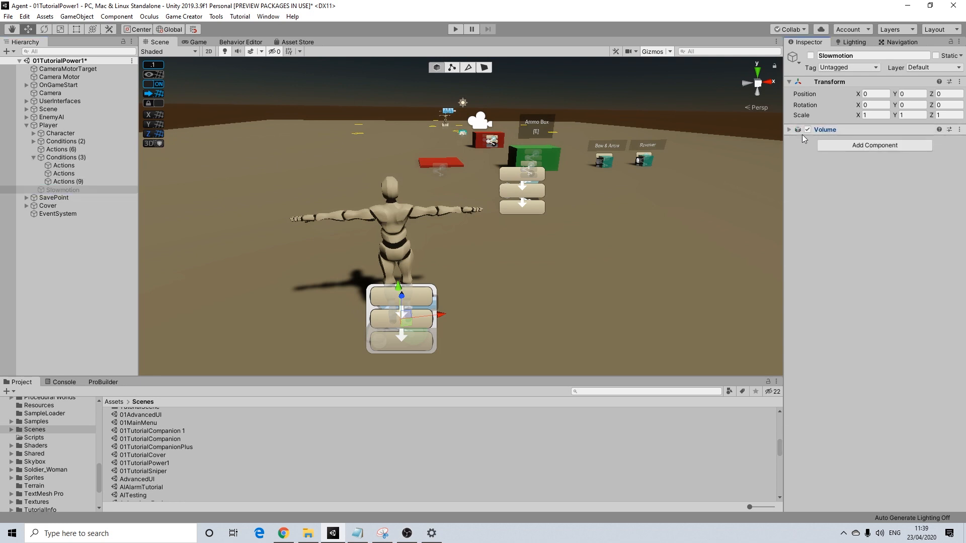
pyautogui.click(873, 145)
pyautogui.write('audio')
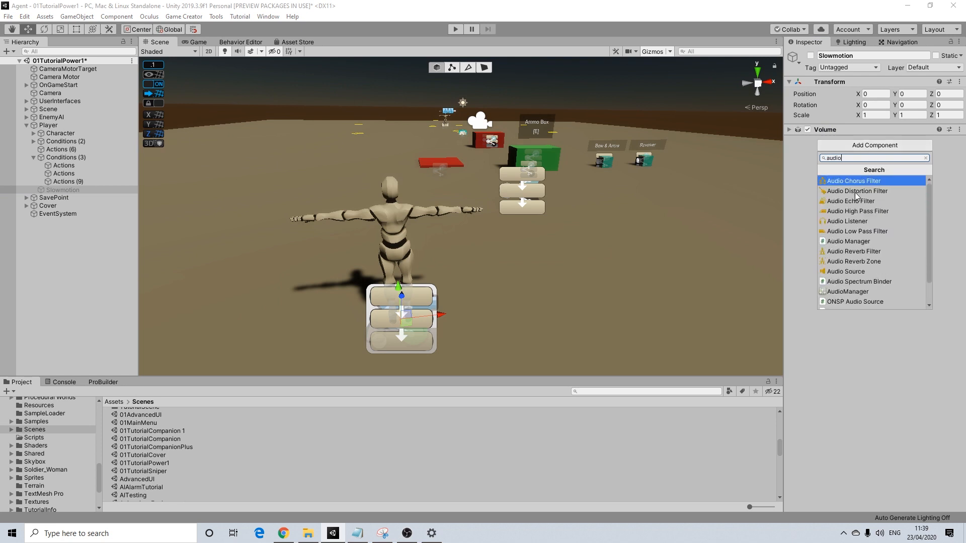
pyautogui.click(846, 272)
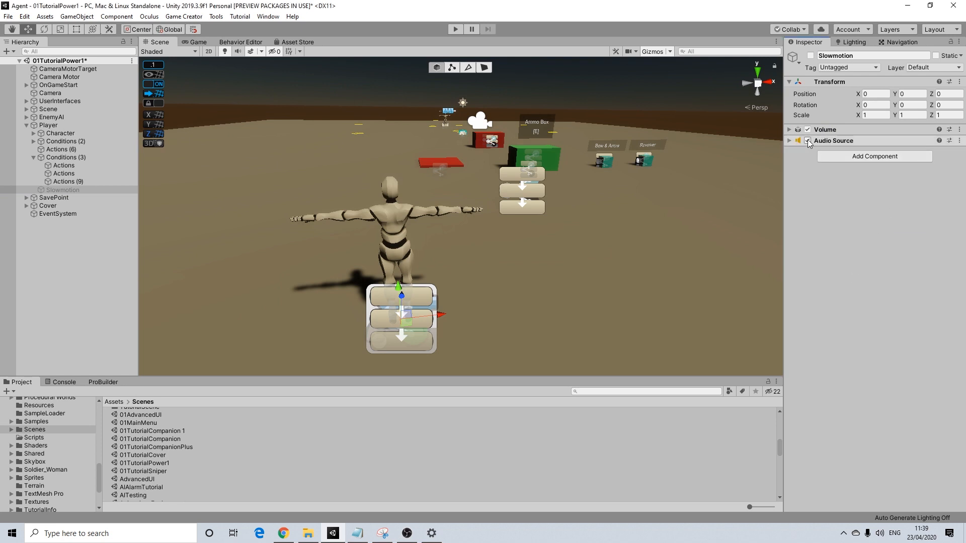
# Search the audio clips for debuff and assign Debuff 6 as the Slowmotion Audio Source's clip
pyautogui.click(789, 141)
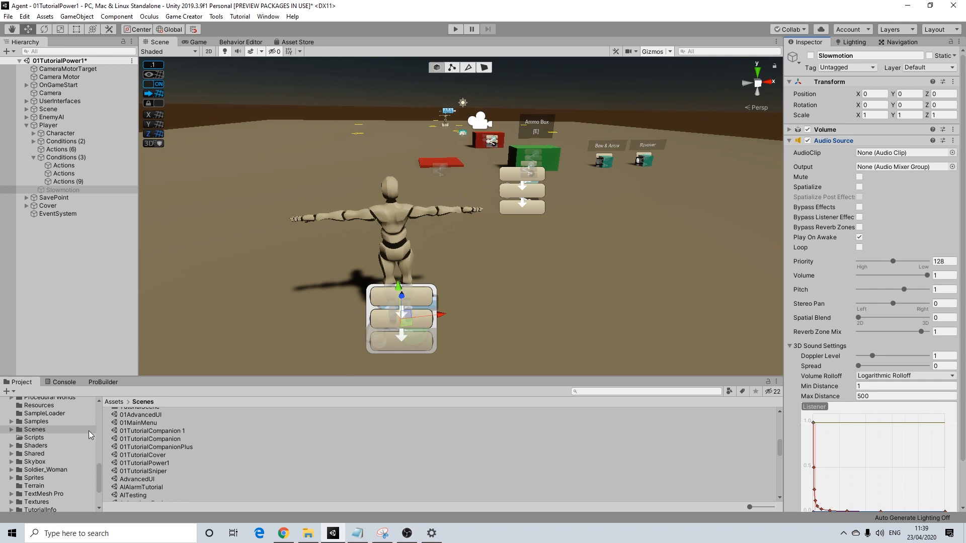
pyautogui.click(951, 154)
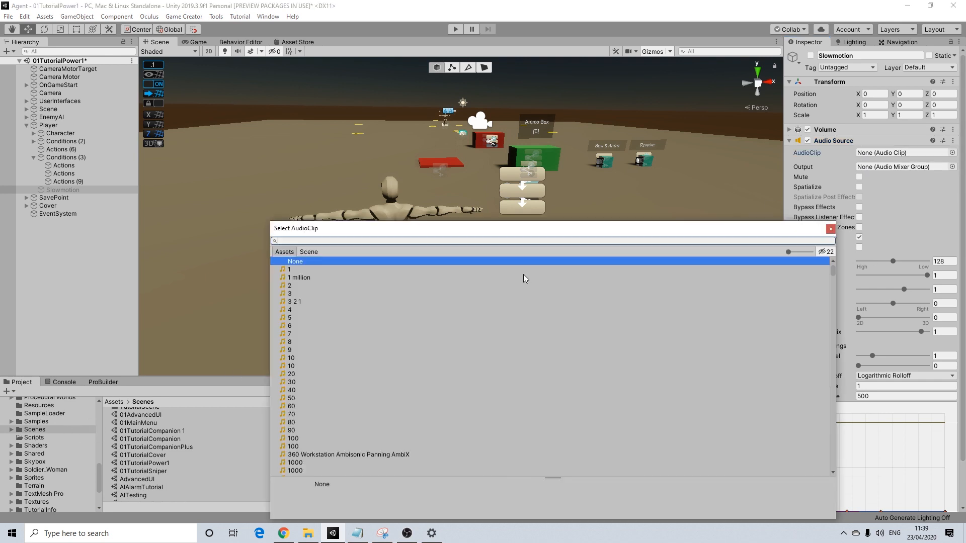
pyautogui.click(831, 230)
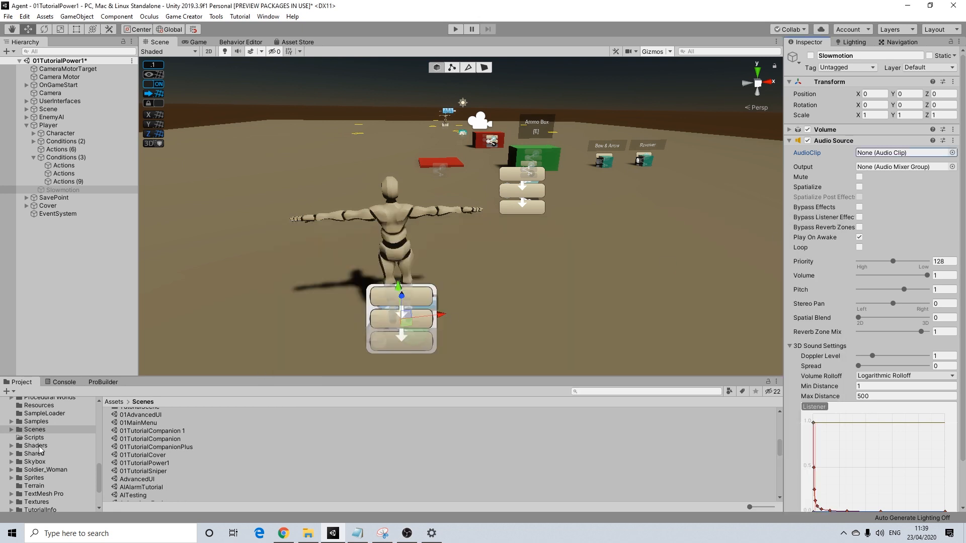
pyautogui.scroll(2, 40, 449)
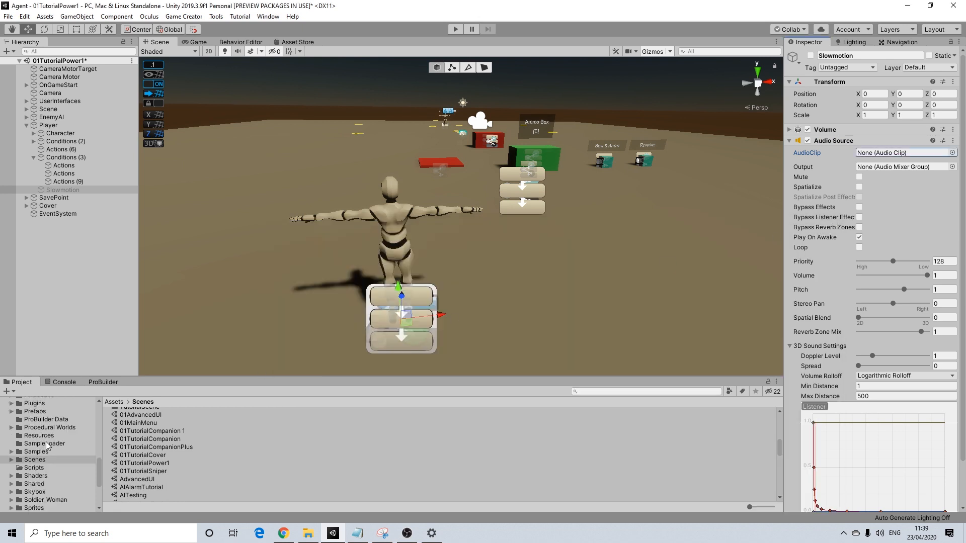
pyautogui.click(951, 154)
pyautogui.write('de')
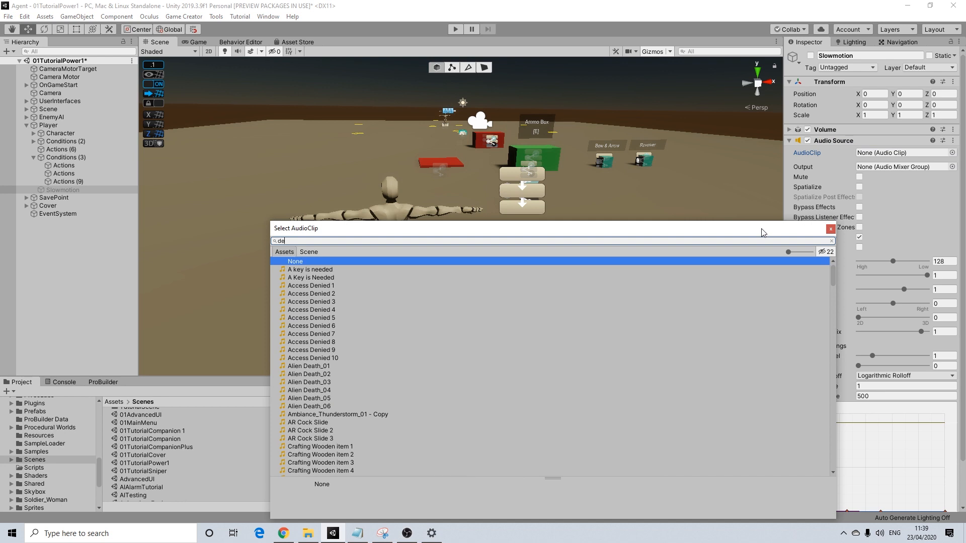
pyautogui.write('buff')
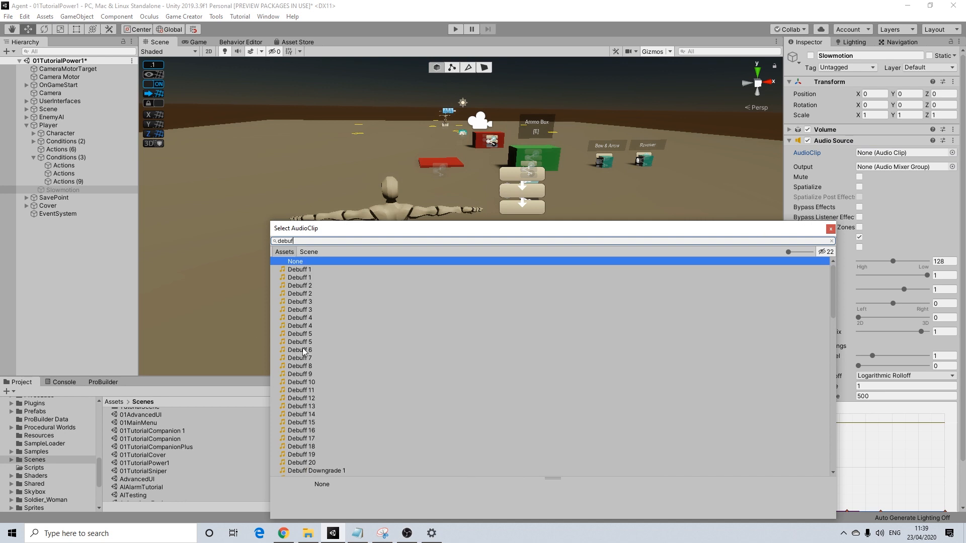
pyautogui.click(303, 351)
pyautogui.click(831, 229)
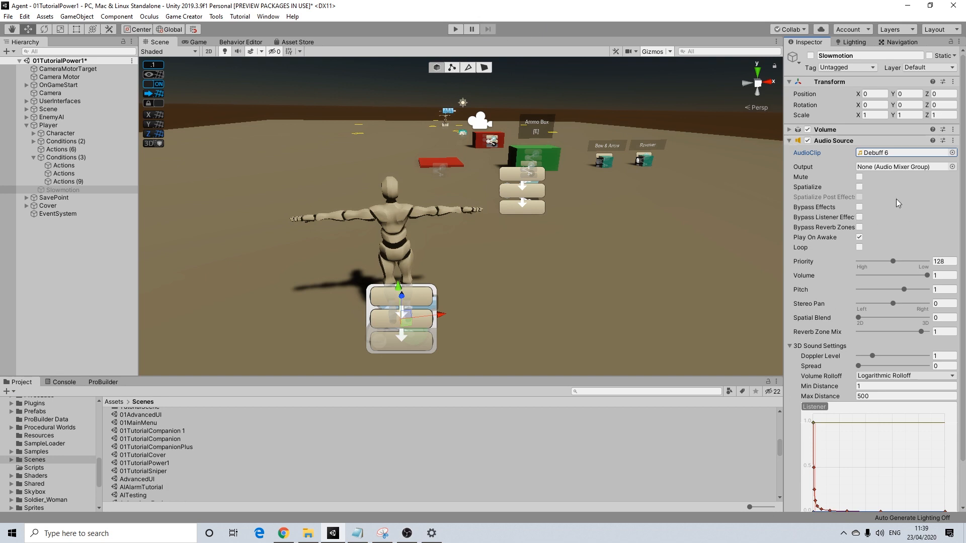
# Set the Slowmotion Audio Source's volume to 0.5 and collapse the component
pyautogui.click(944, 276)
pyautogui.write('0.5')
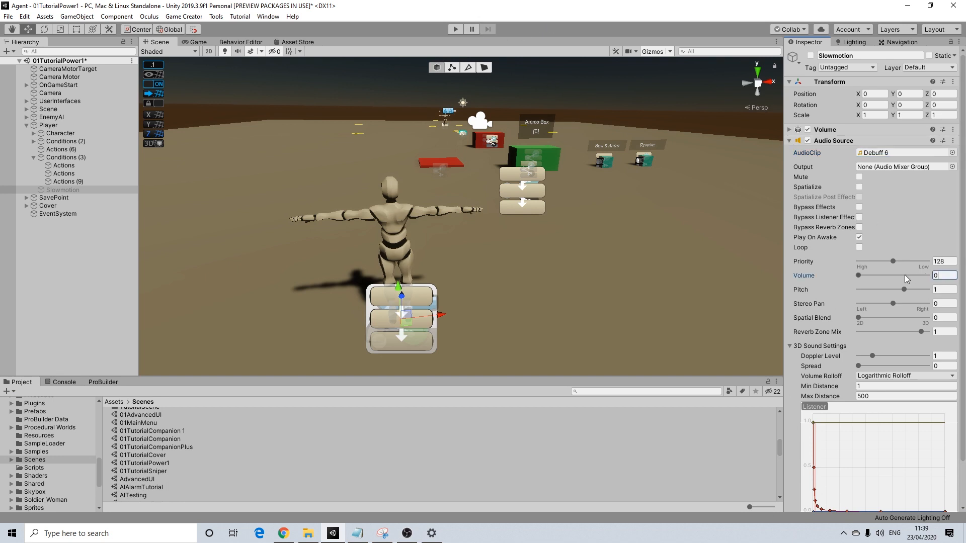
pyautogui.click(790, 141)
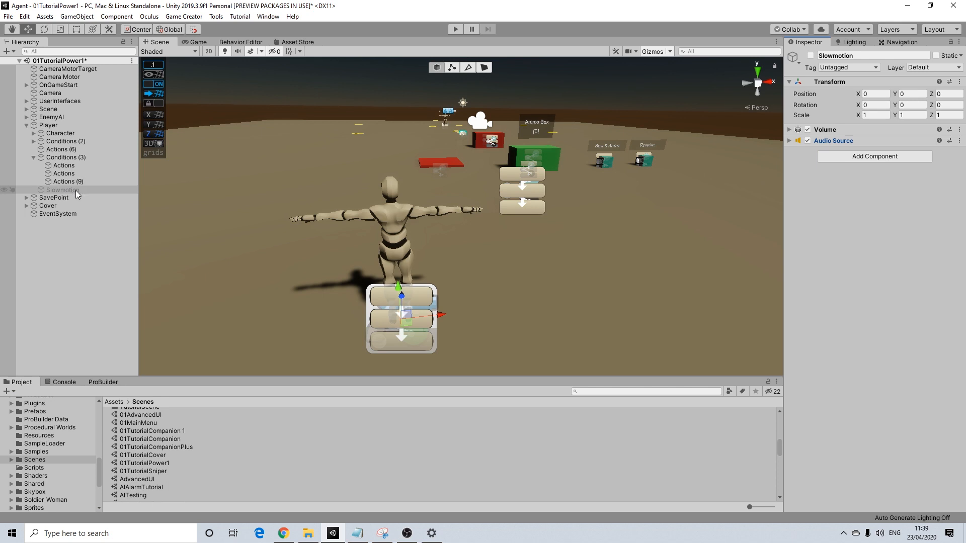
pyautogui.click(789, 140)
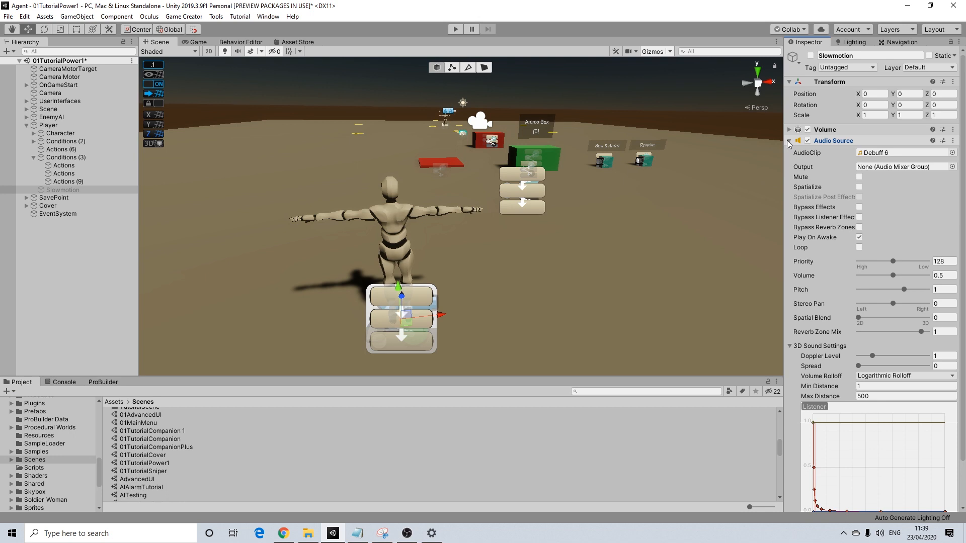
pyautogui.click(789, 142)
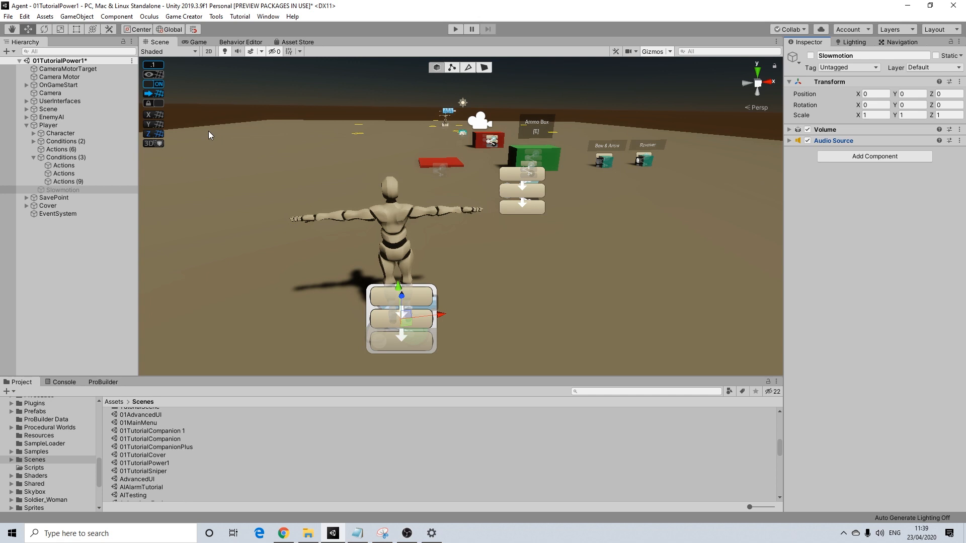
# Enter play mode, move the player forward, reload the weapon and activate the slow-motion power
pyautogui.click(454, 30)
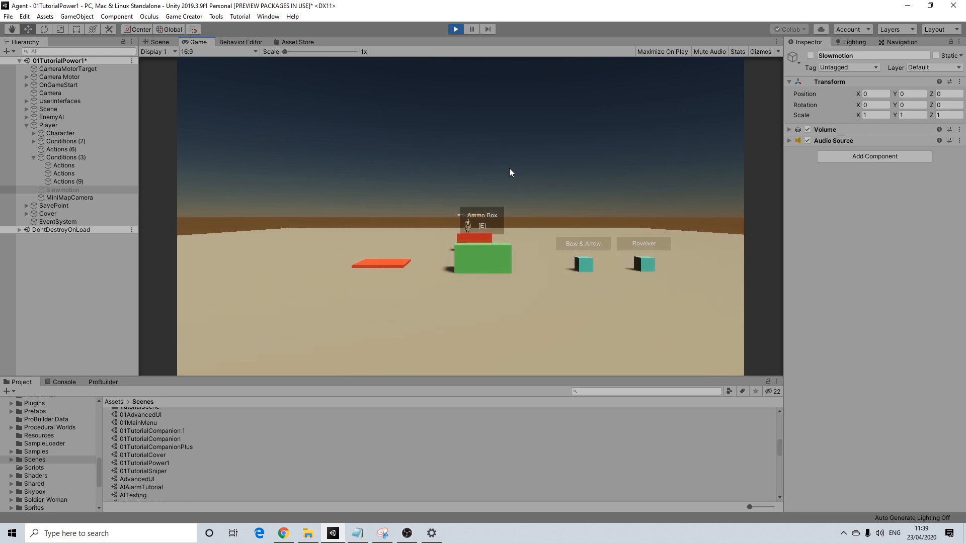
pyautogui.press('w')
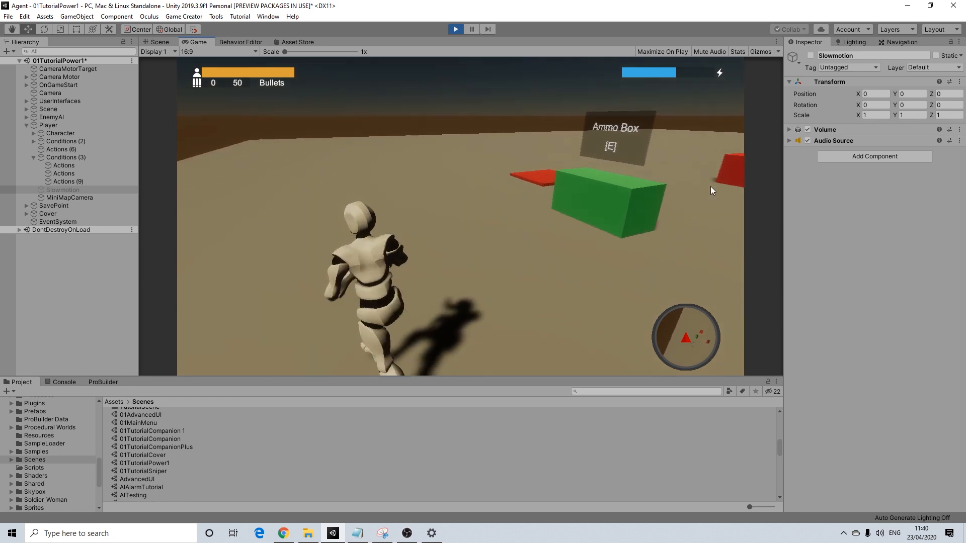
pyautogui.press('r')
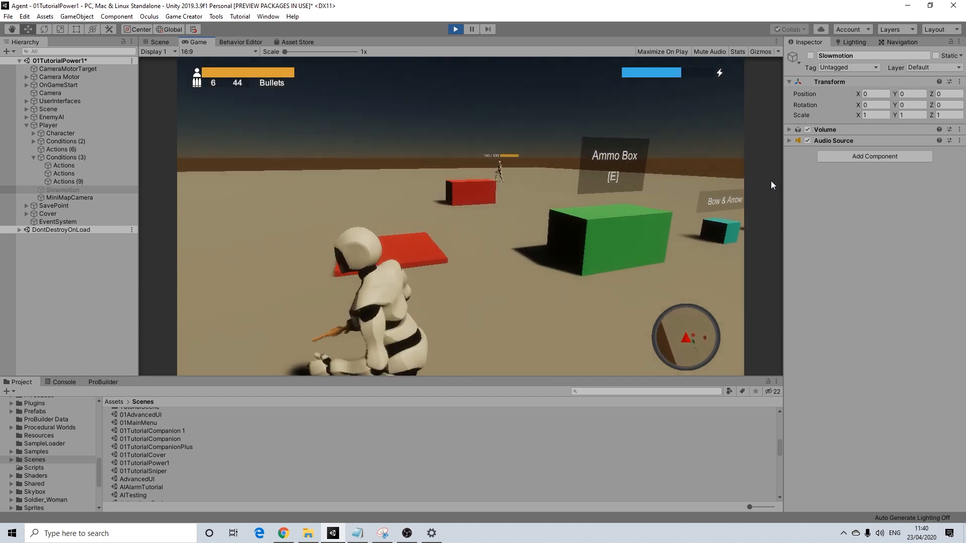
pyautogui.press('q')
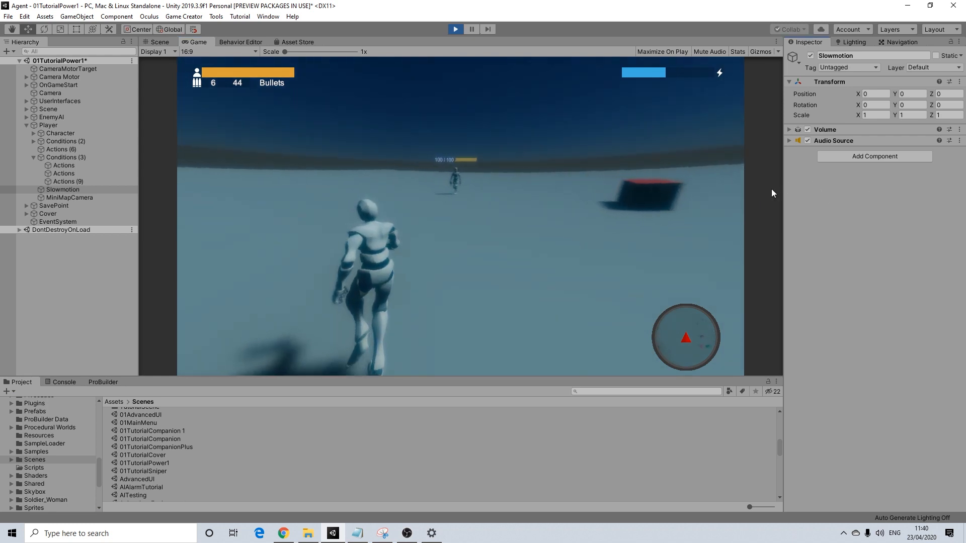
# Aim at the enemy and empty the weapon with six shots during the slow-motion test, and stop play mode
pyautogui.rightClick(771, 188)
pyautogui.click(460, 216)
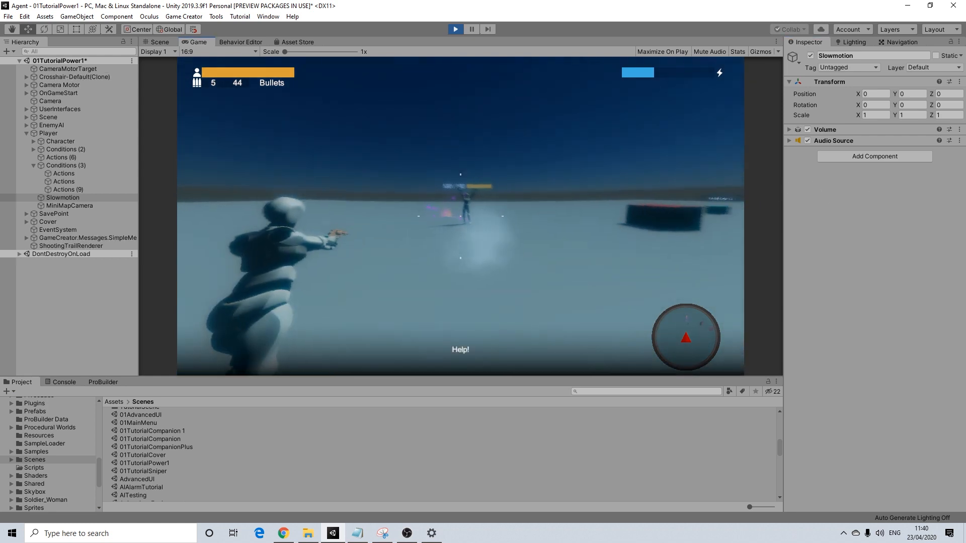
pyautogui.click(460, 216)
pyautogui.click(460, 216)
pyautogui.click(460, 217)
pyautogui.click(460, 216)
pyautogui.click(460, 216)
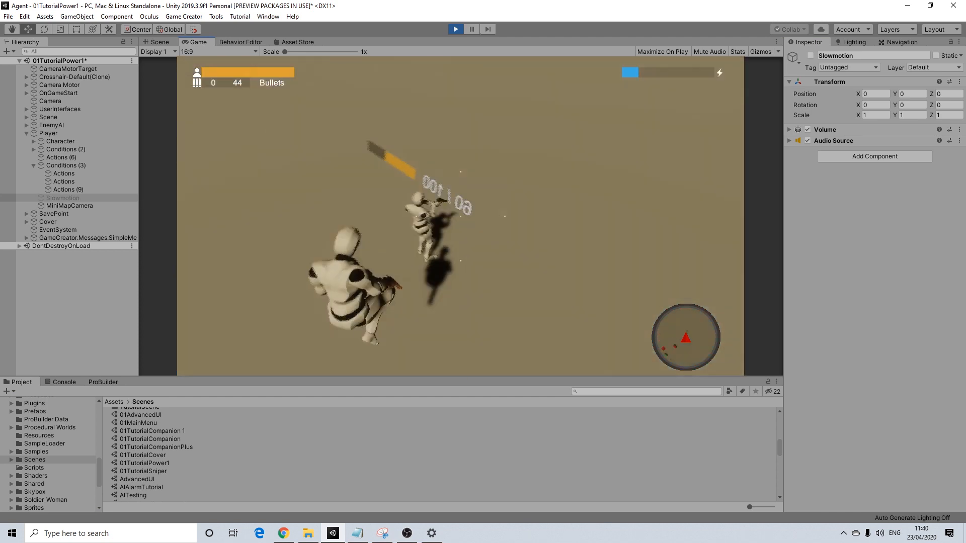
pyautogui.press('Escape')
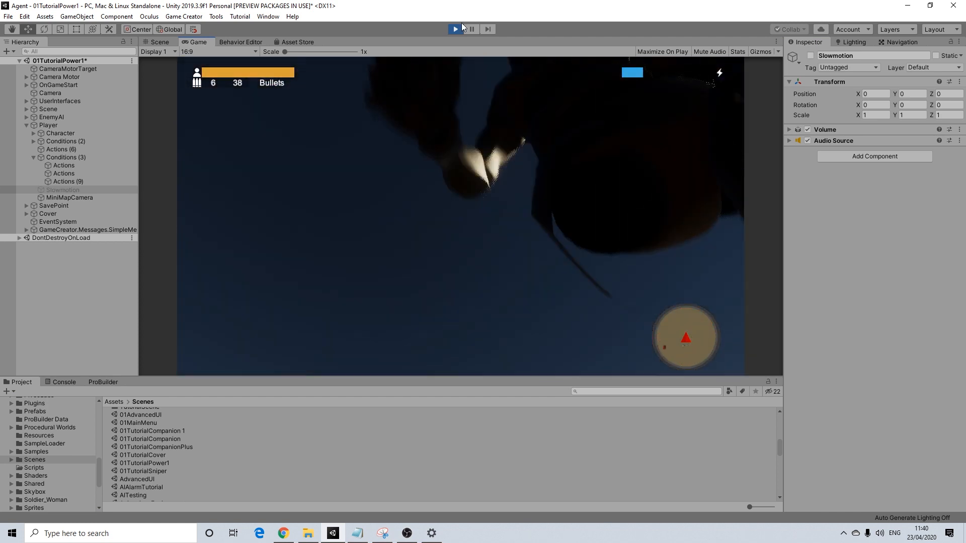
pyautogui.click(456, 28)
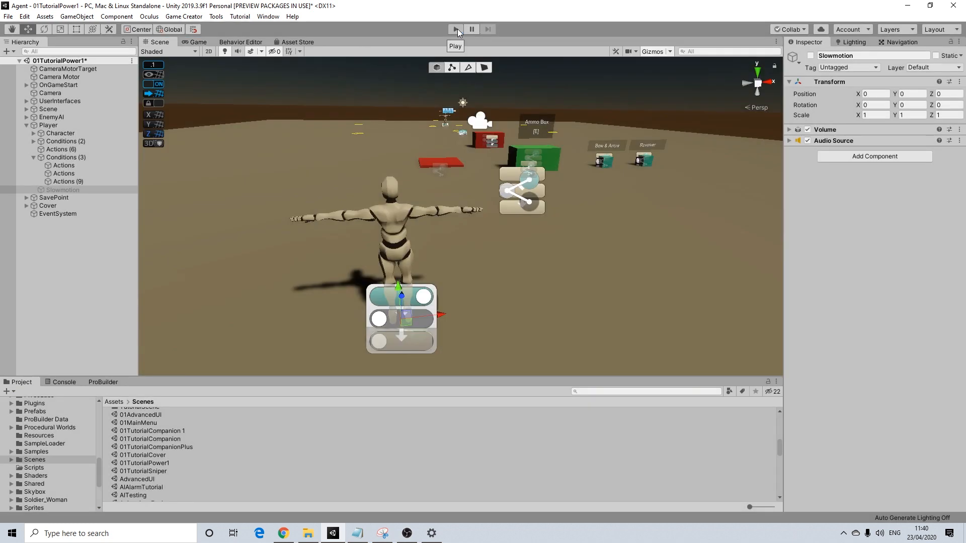
pyautogui.scroll(-5, 487, 191)
pyautogui.moveTo(487, 191); pyautogui.dragTo(482, 225, button='middle')
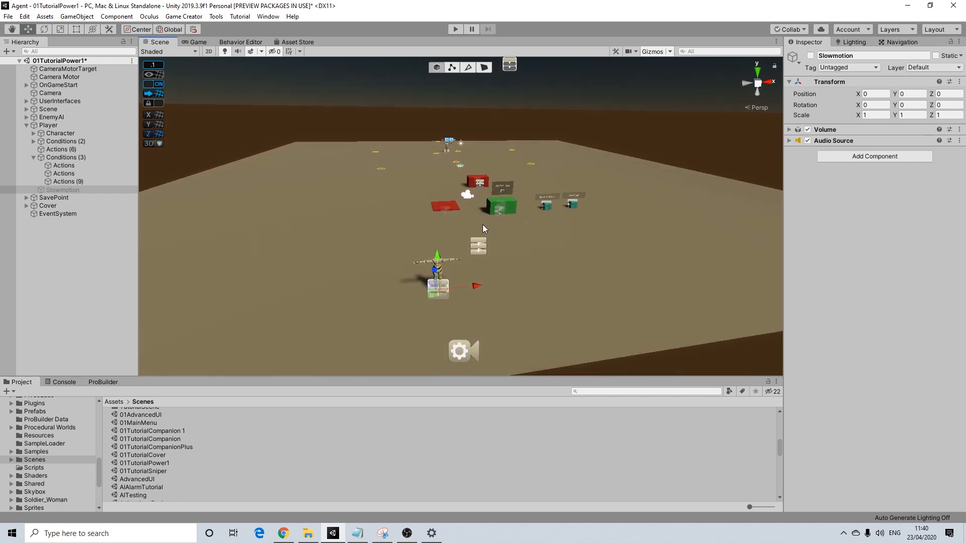
pyautogui.scroll(3, 482, 225)
pyautogui.scroll(-1, 487, 221)
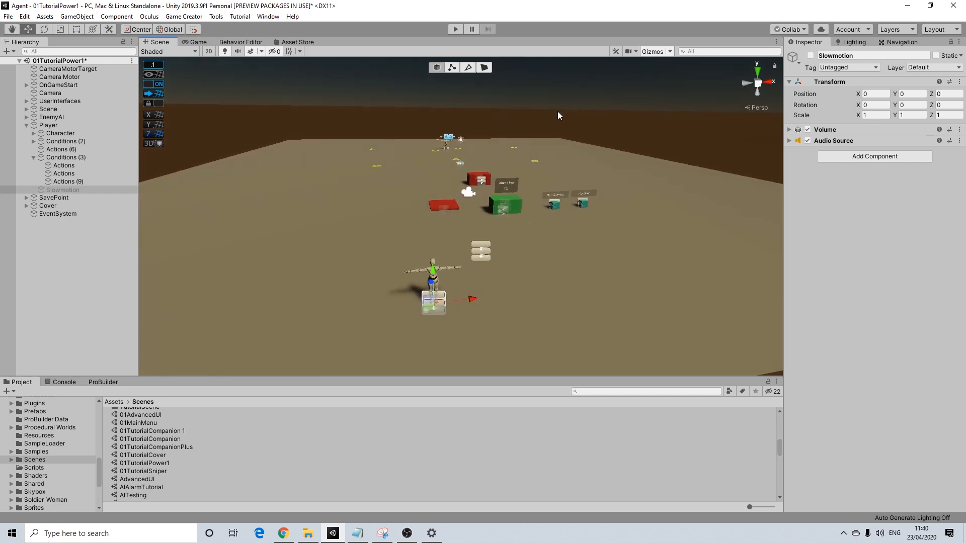
pyautogui.moveTo(518, 141); pyautogui.dragTo(528, 140, button='middle')
pyautogui.click(539, 114)
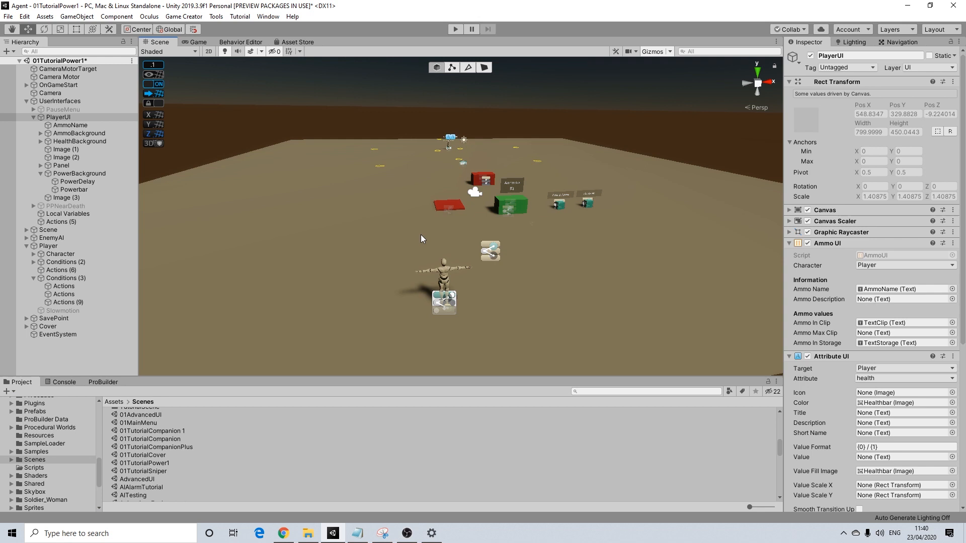
pyautogui.scroll(4, 430, 271)
pyautogui.moveTo(432, 274); pyautogui.dragTo(428, 244, button='middle')
pyautogui.scroll(3, 427, 243)
pyautogui.scroll(3, 428, 243)
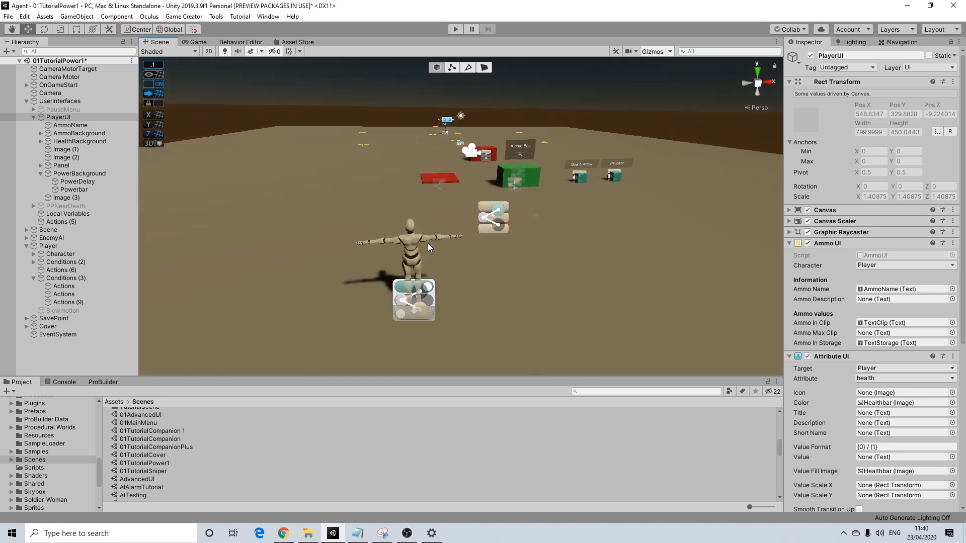
pyautogui.scroll(2, 445, 258)
pyautogui.scroll(-4, 448, 284)
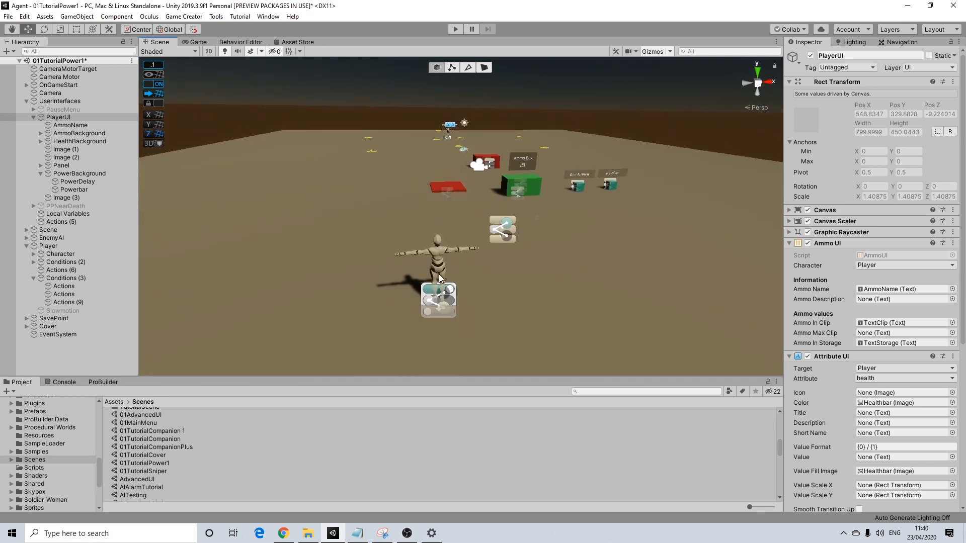
pyautogui.moveTo(436, 279); pyautogui.dragTo(436, 304, button='middle')
pyautogui.scroll(-1, 435, 303)
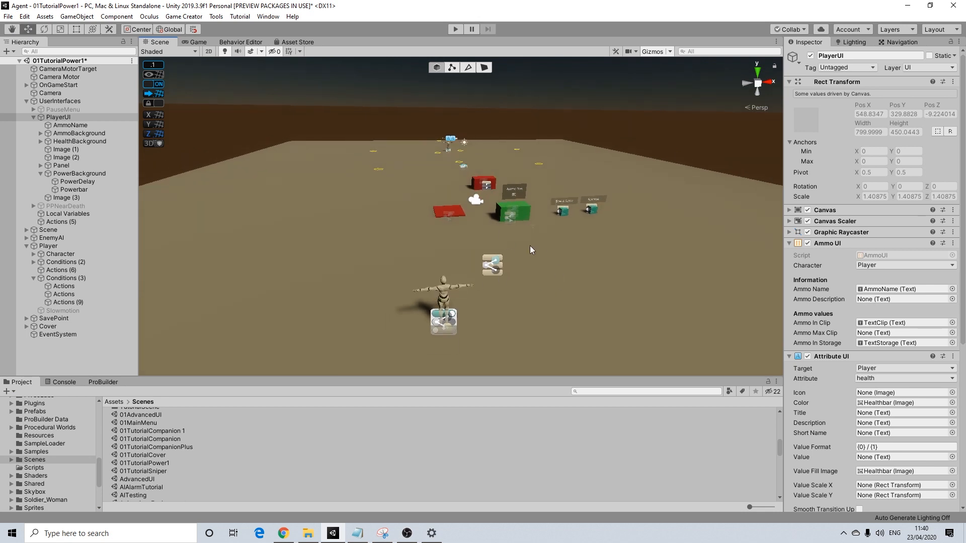